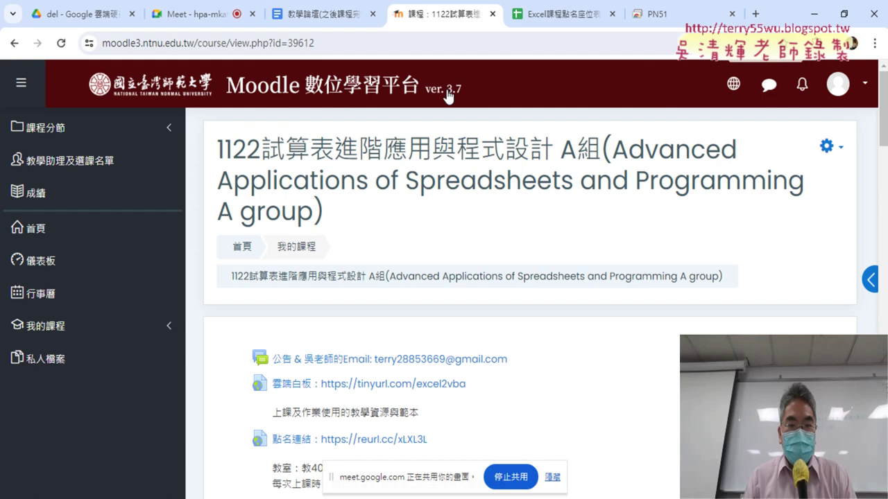
Open the 第11次上課 announcement post and scroll to its five lesson topics and playlist link
scroll(466, 221, down, 4)
scroll(465, 221, down, 4)
scroll(465, 221, down, 5)
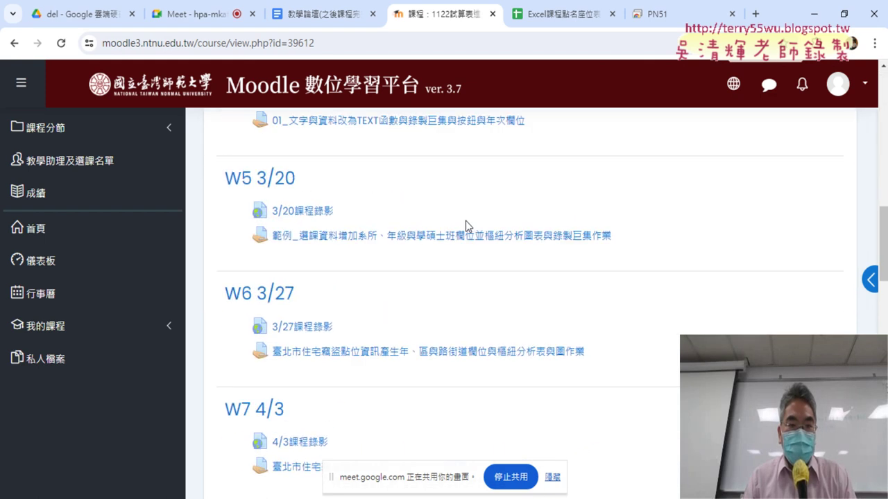
scroll(403, 217, up, 9)
scroll(403, 216, up, 2)
scroll(297, 235, up, 1)
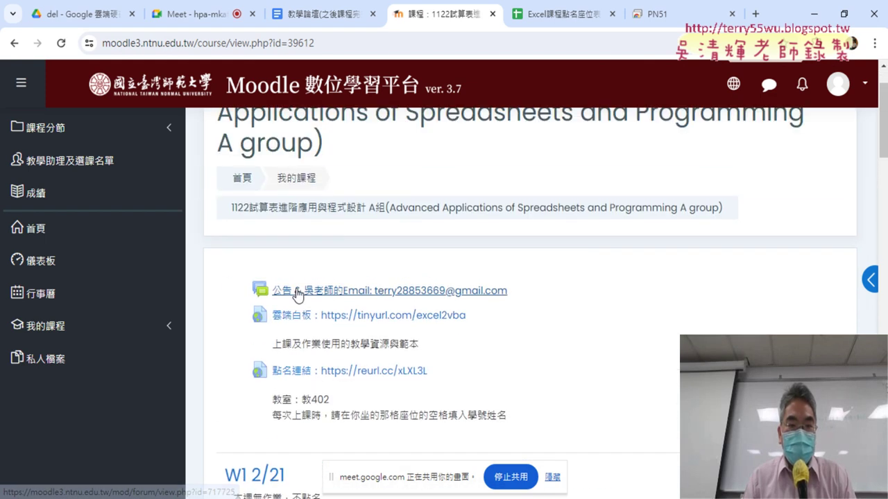
scroll(622, 298, down, 4)
scroll(616, 286, down, 3)
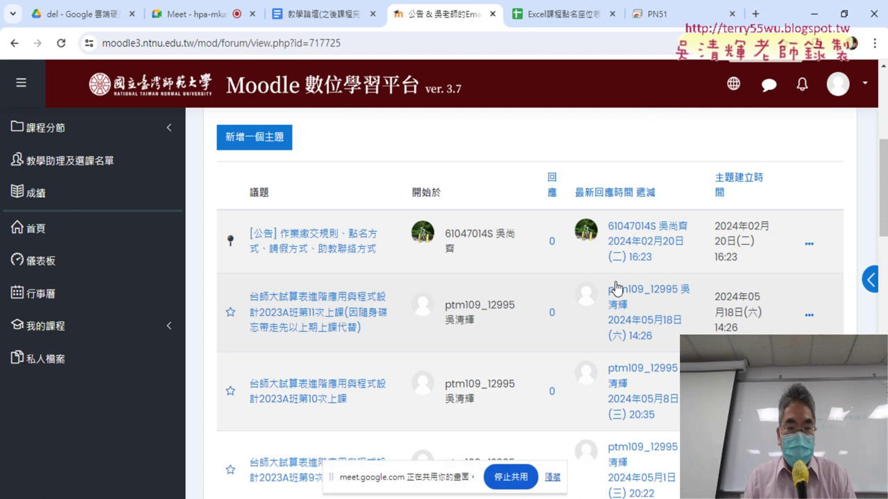
click(368, 290)
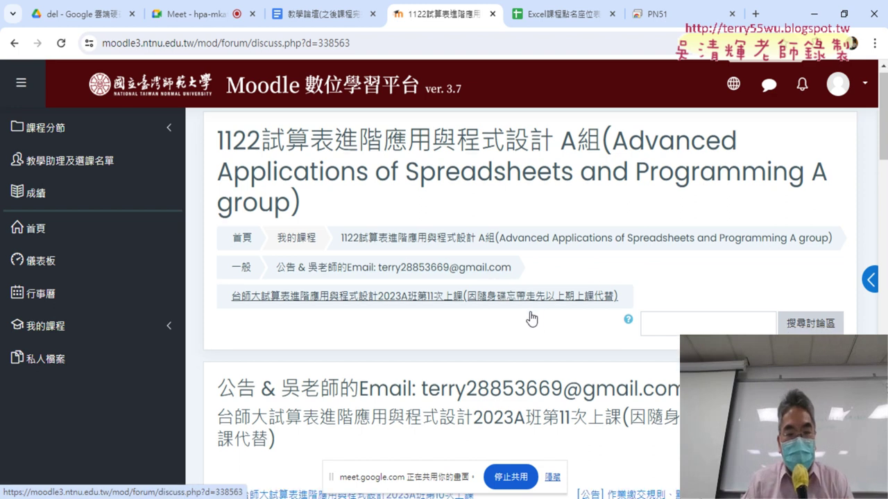
scroll(550, 301, down, 7)
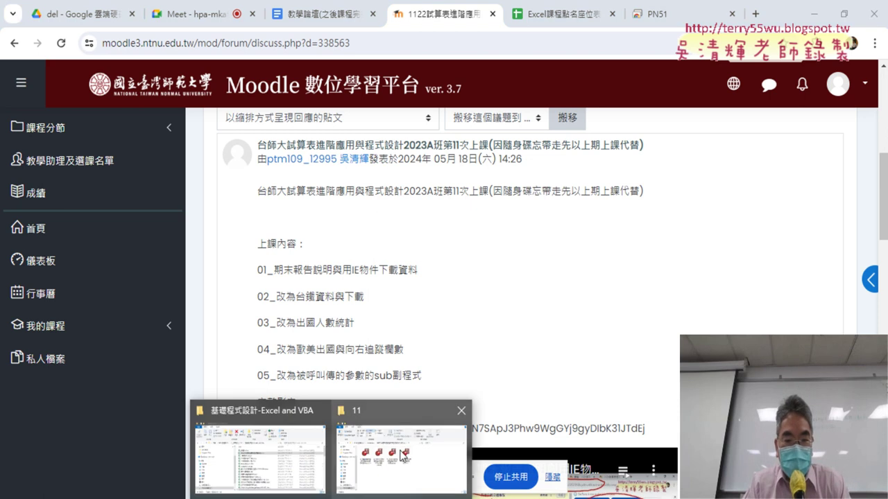
Look over recording files 01 and 02 in the session-11 folder, then return to Google Drive
click(409, 451)
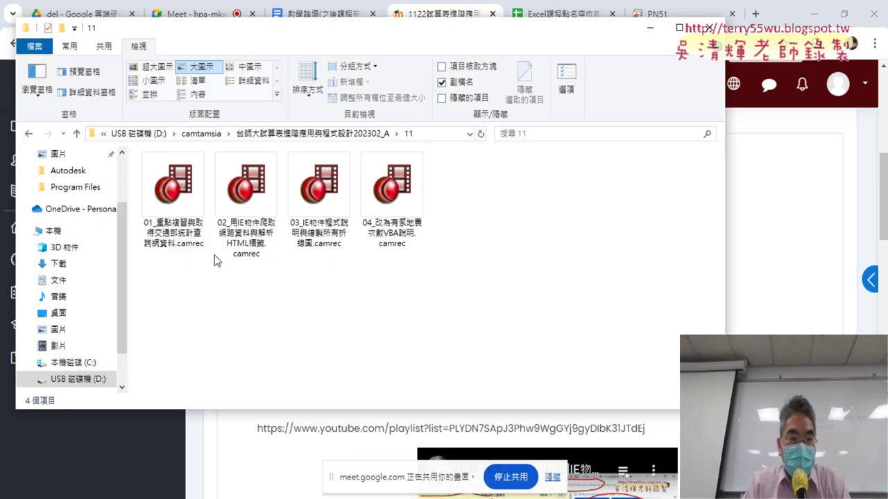
click(186, 248)
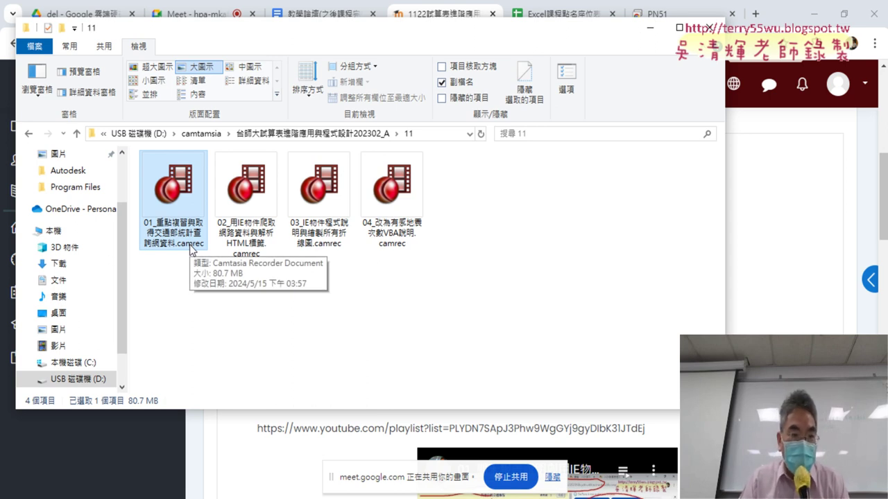
click(246, 243)
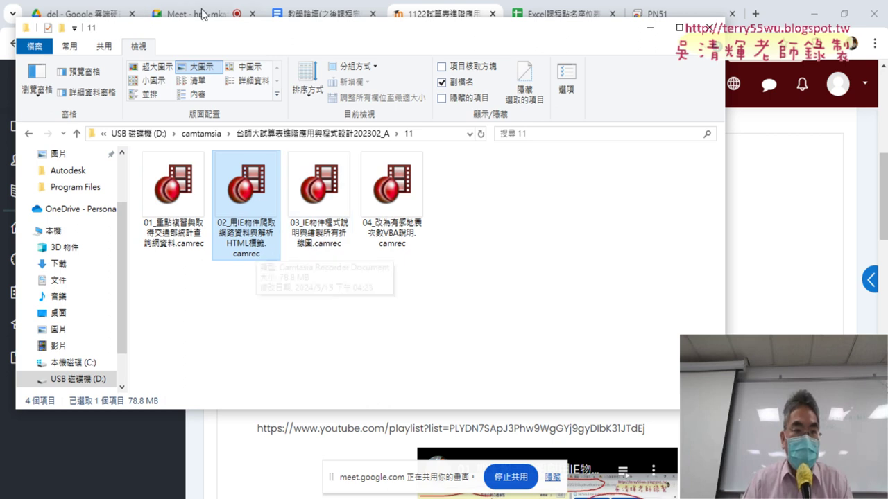
click(81, 12)
Go through _雲端白板畫面 into 04_數學與統計函數 and open the 用IE物件爬取交通部統計查詢網 doc
click(306, 128)
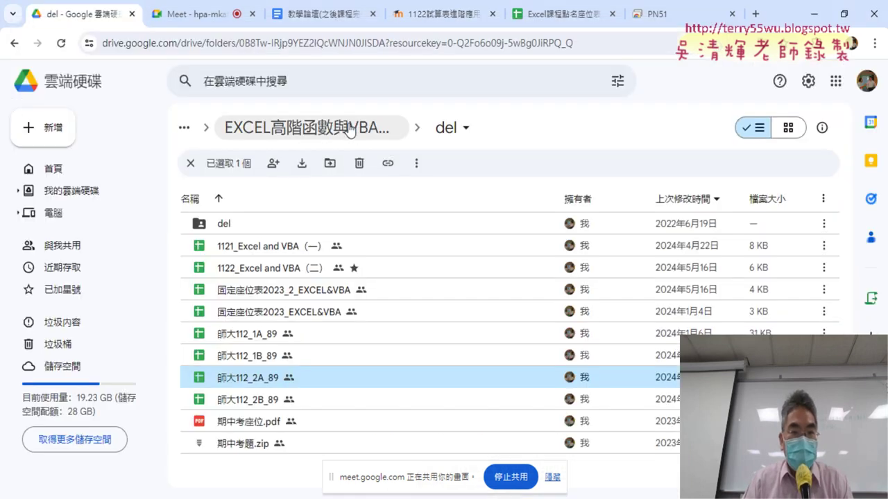
double_click(283, 222)
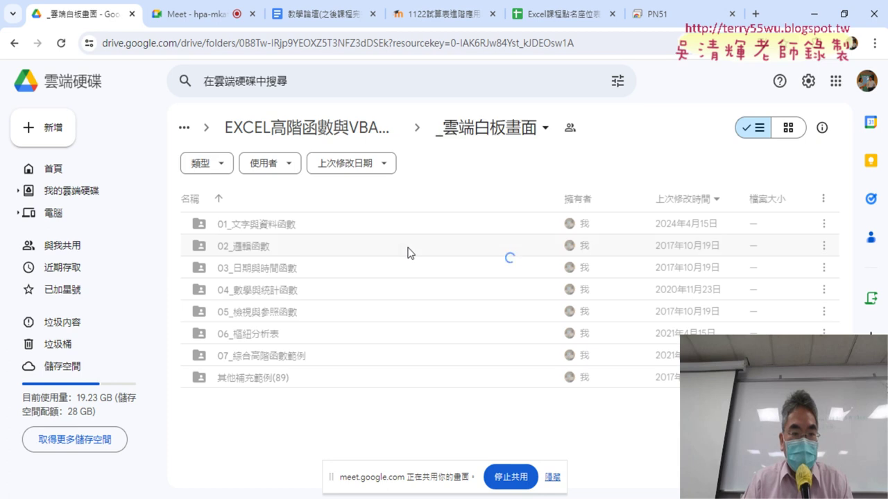
click(306, 292)
double_click(305, 291)
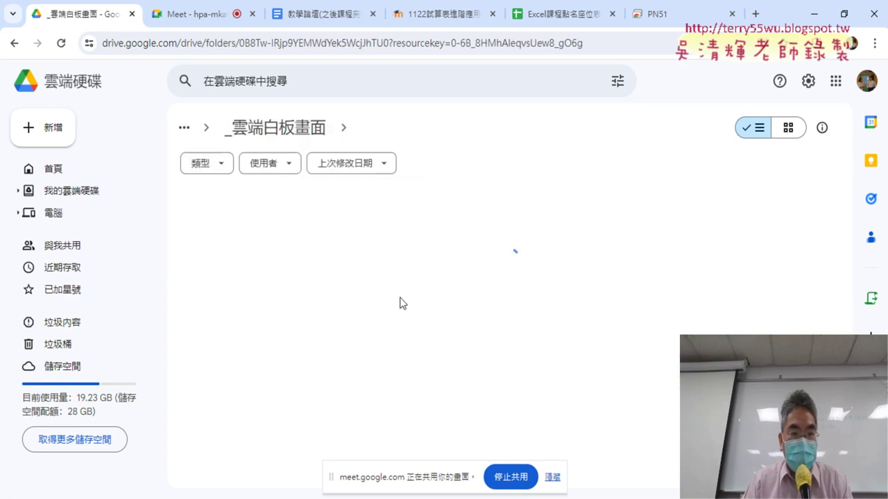
scroll(479, 296, down, 5)
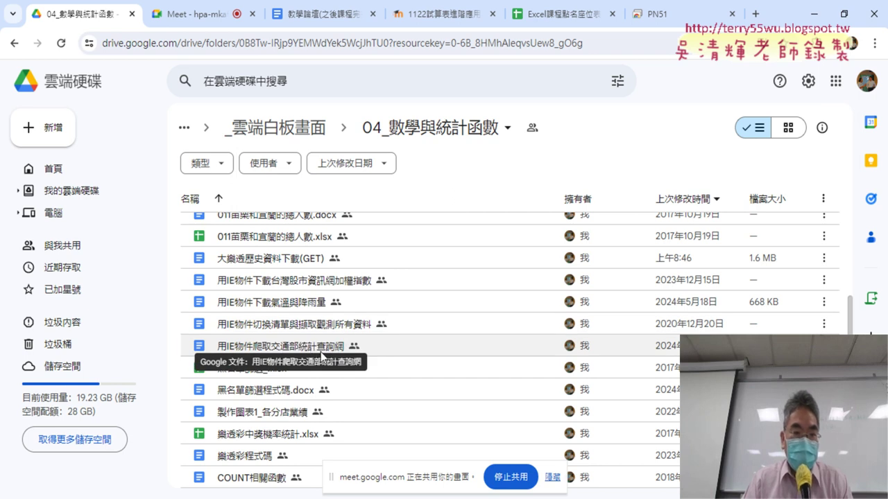
double_click(320, 352)
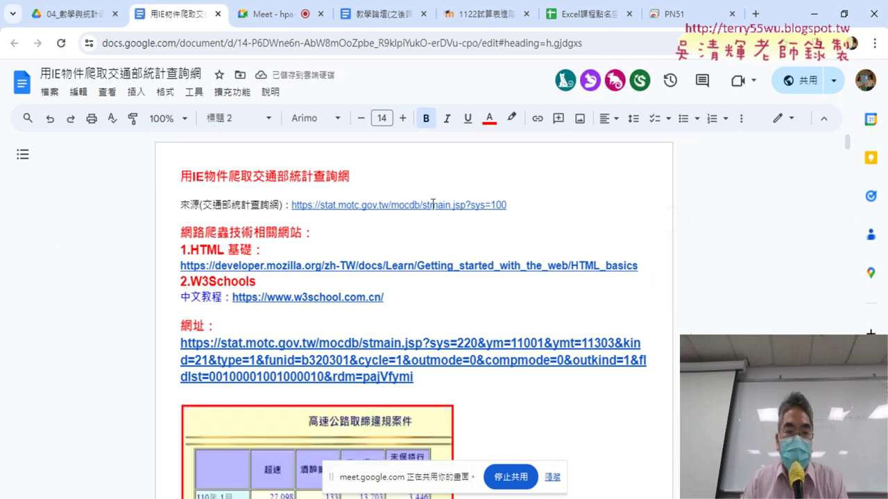
Open the document's source URL, the 交通部統計查詢網 site, in a new tab
click(403, 205)
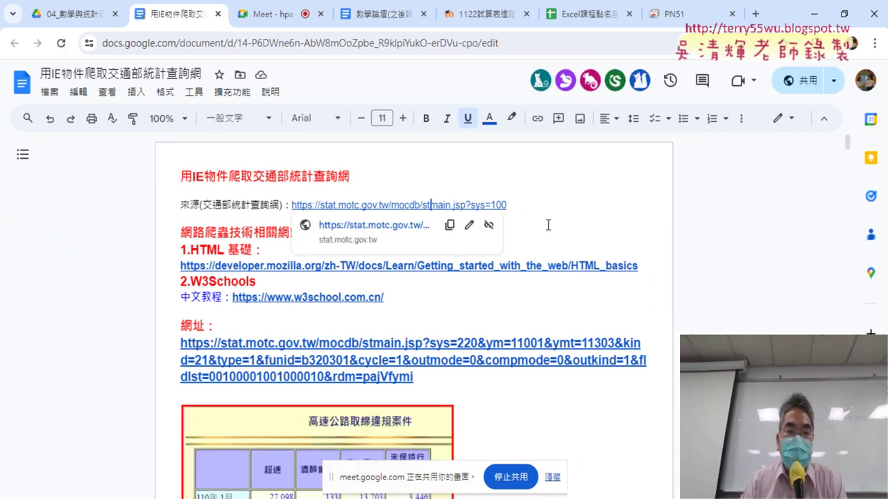
drag(507, 205, 292, 205)
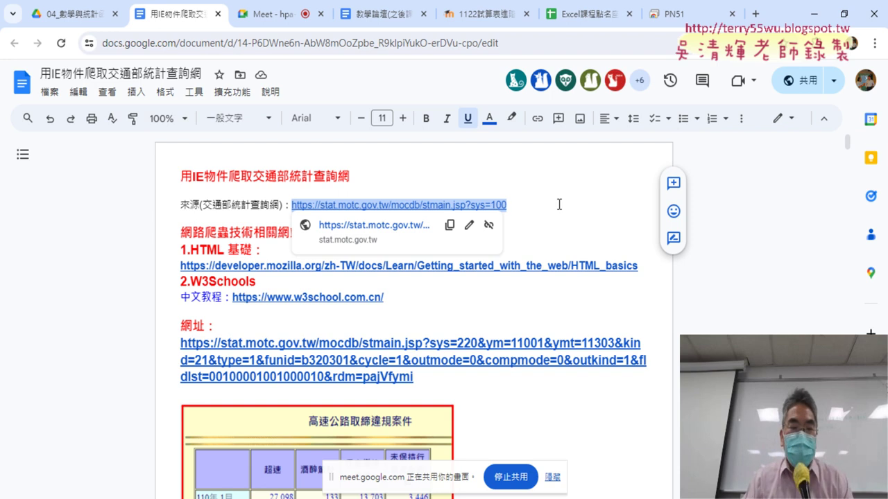
click(409, 224)
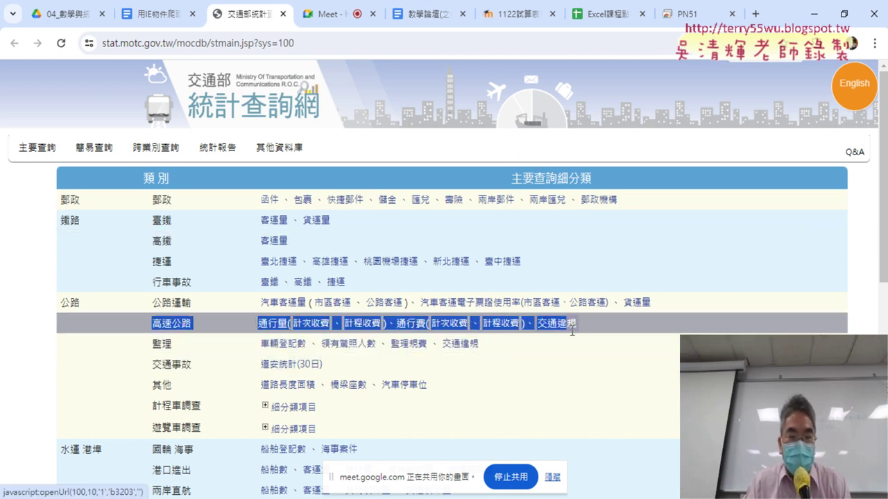
Open the 高速公路 交通違規 query and set the statistics start period to 110年1月
click(548, 325)
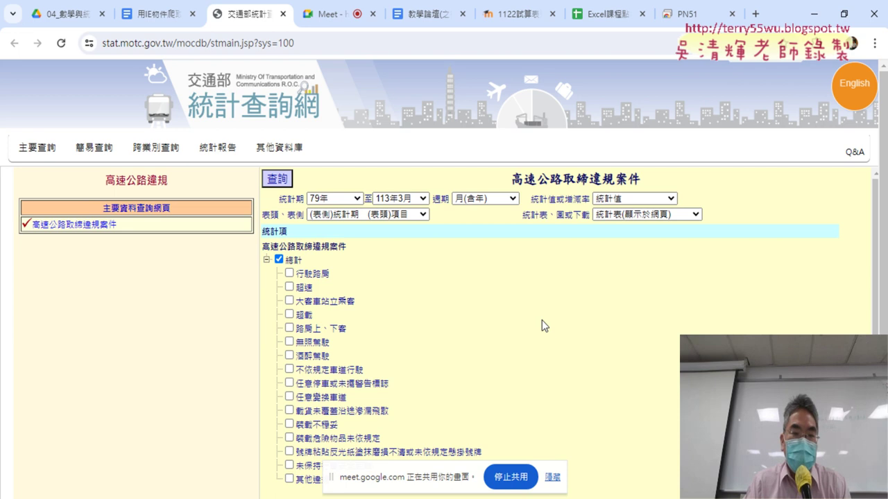
click(354, 199)
drag(358, 434, 374, 247)
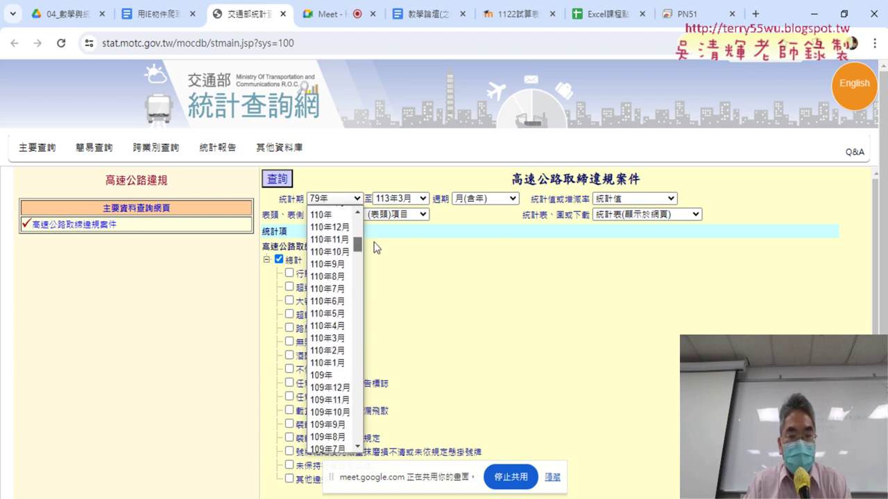
click(344, 359)
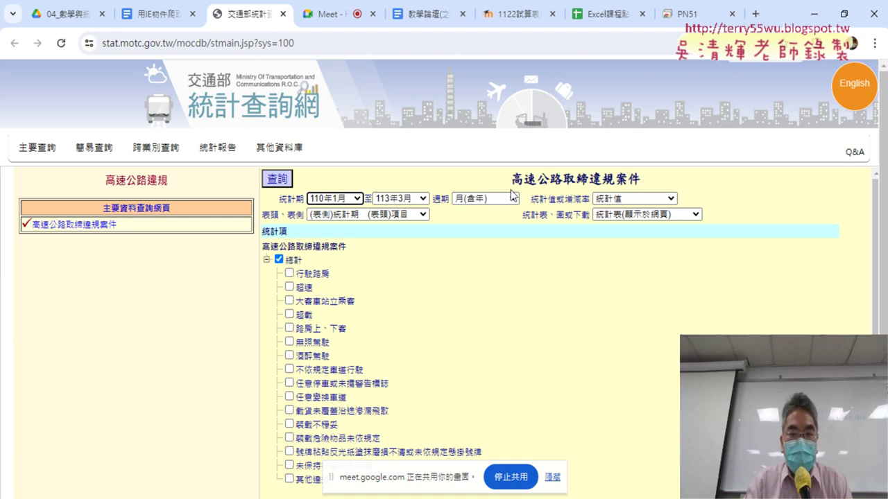
Set the period cycle to 月 and untick the 總計 total item
click(476, 197)
click(471, 206)
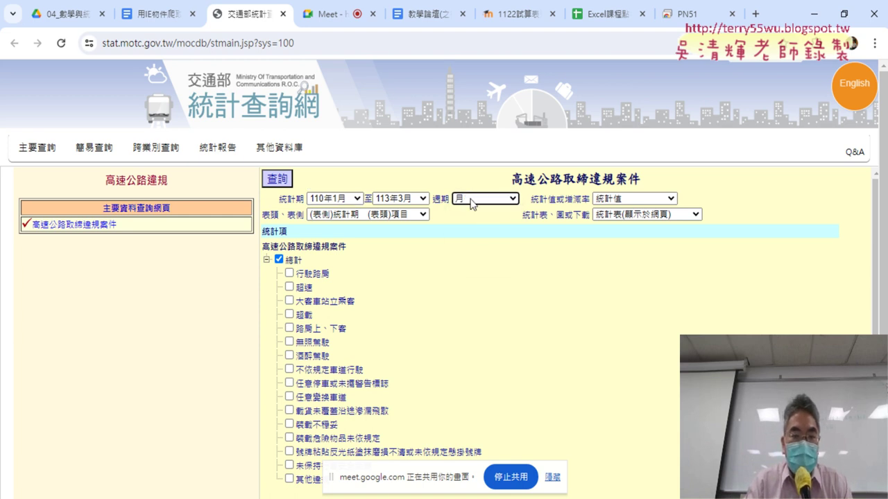
click(471, 204)
click(475, 201)
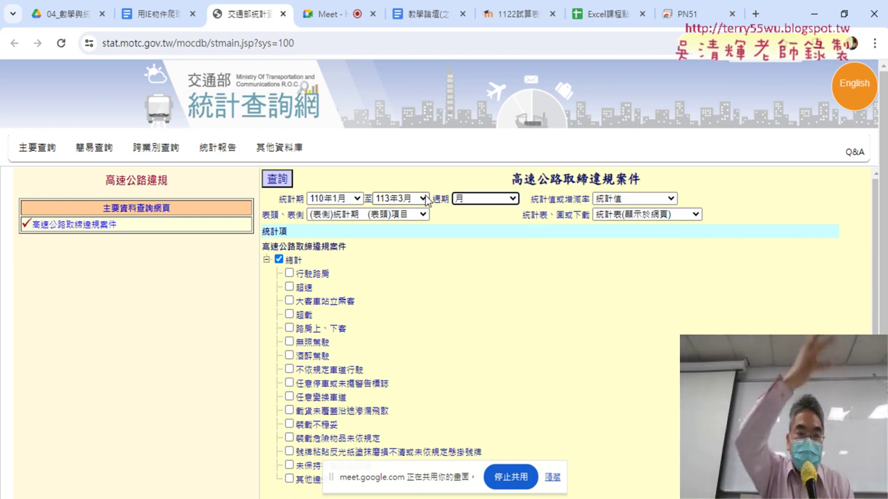
click(279, 260)
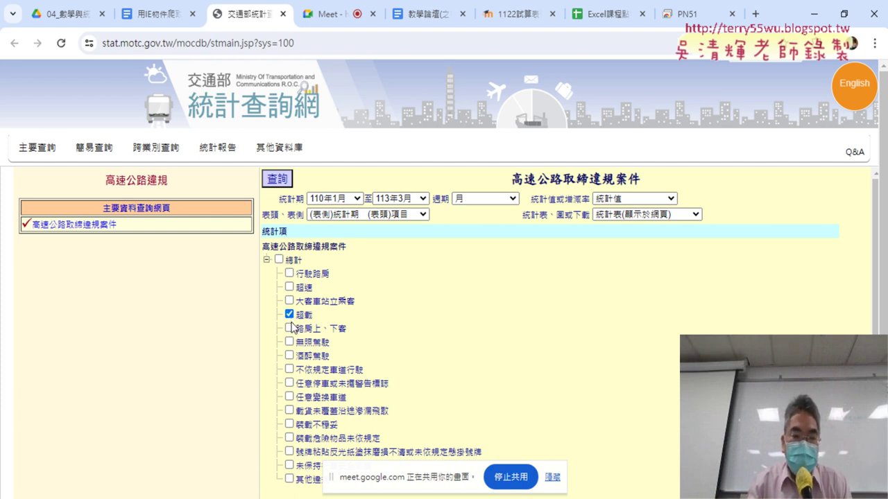
scroll(400, 375, down, 3)
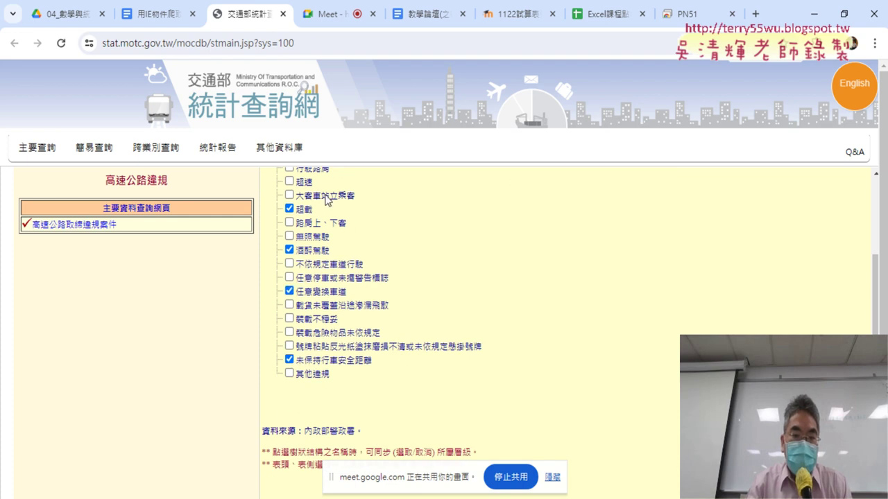
scroll(368, 272, up, 2)
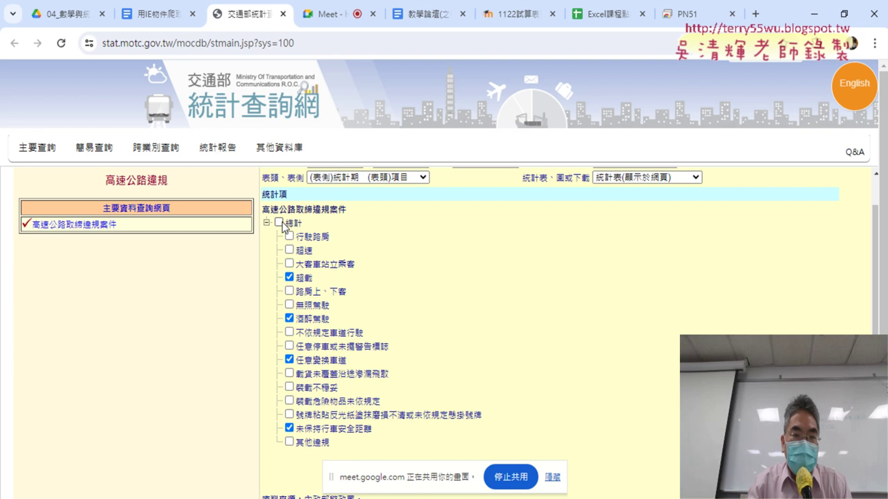
scroll(375, 244, up, 1)
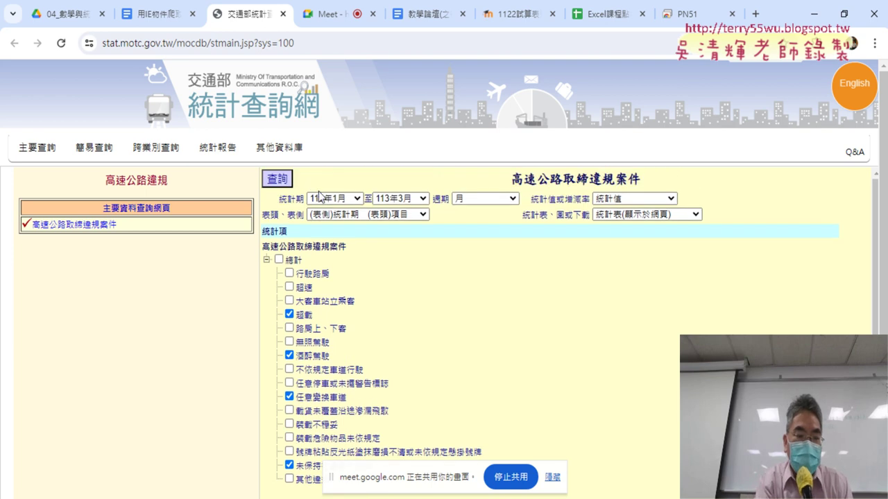
mouse_move(513, 212)
mouse_down()
mouse_move(401, 215)
mouse_move(314, 185)
mouse_move(517, 212)
mouse_move(521, 227)
mouse_up()
mouse_move(260, 428)
mouse_down()
mouse_move(271, 475)
mouse_move(306, 489)
mouse_up()
drag(443, 181, 462, 206)
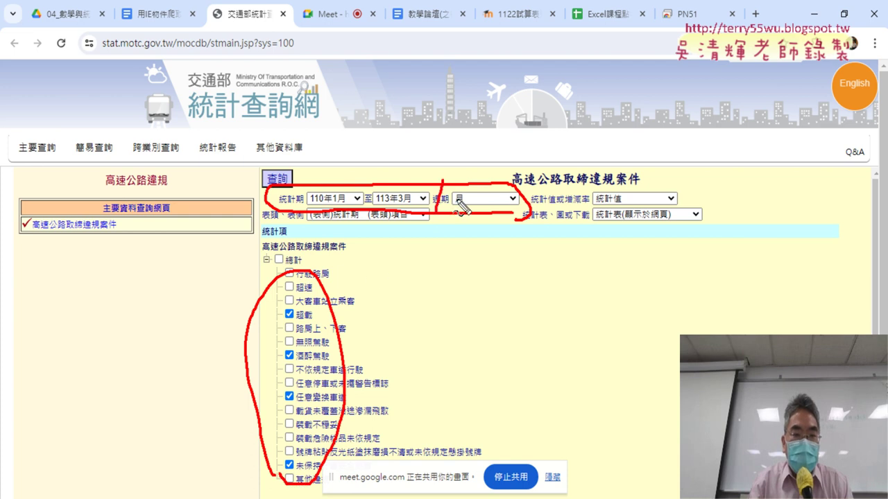
drag(297, 342, 321, 362)
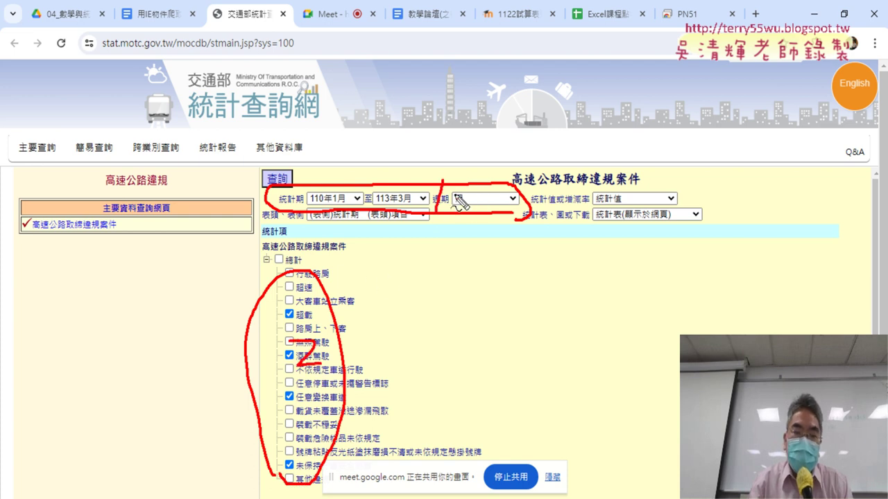
mouse_move(471, 267)
mouse_down()
mouse_move(474, 400)
mouse_move(494, 262)
mouse_move(662, 392)
mouse_up()
drag(499, 396, 659, 392)
drag(503, 267, 506, 392)
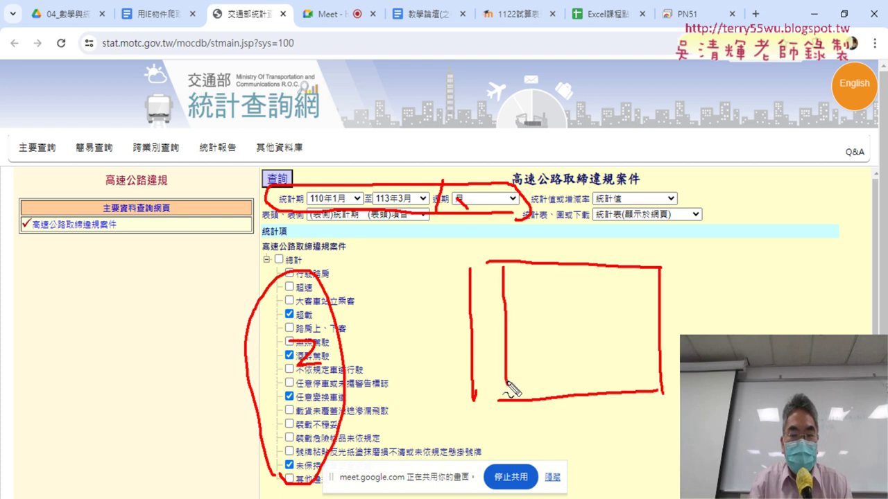
drag(470, 282, 500, 282)
mouse_move(479, 409)
mouse_down()
mouse_move(530, 355)
mouse_move(496, 401)
mouse_up()
drag(392, 221, 409, 368)
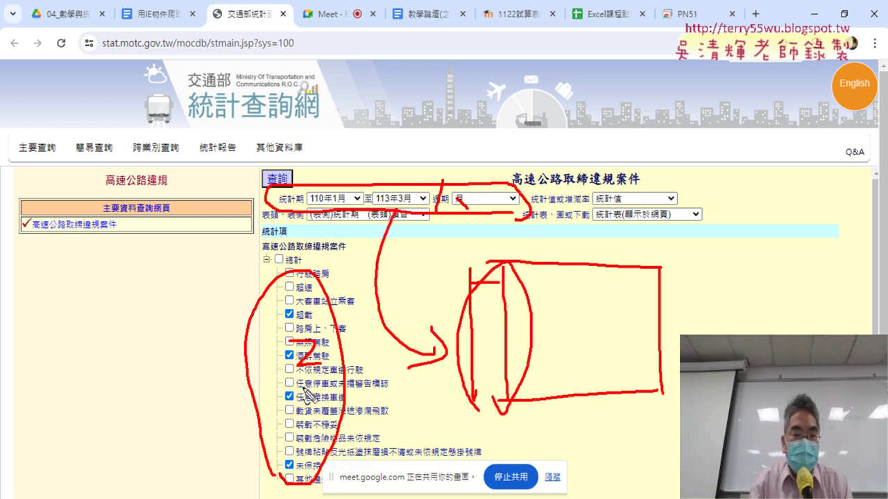
drag(326, 277, 634, 234)
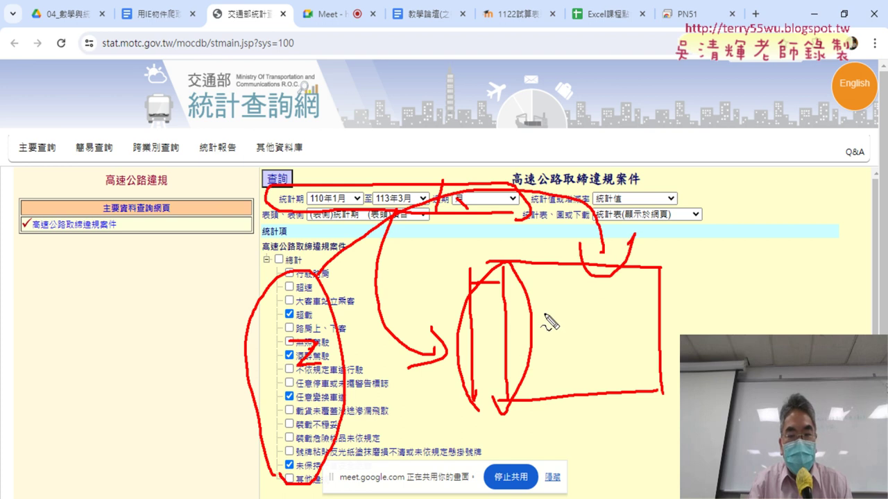
drag(514, 291, 680, 301)
drag(587, 267, 587, 298)
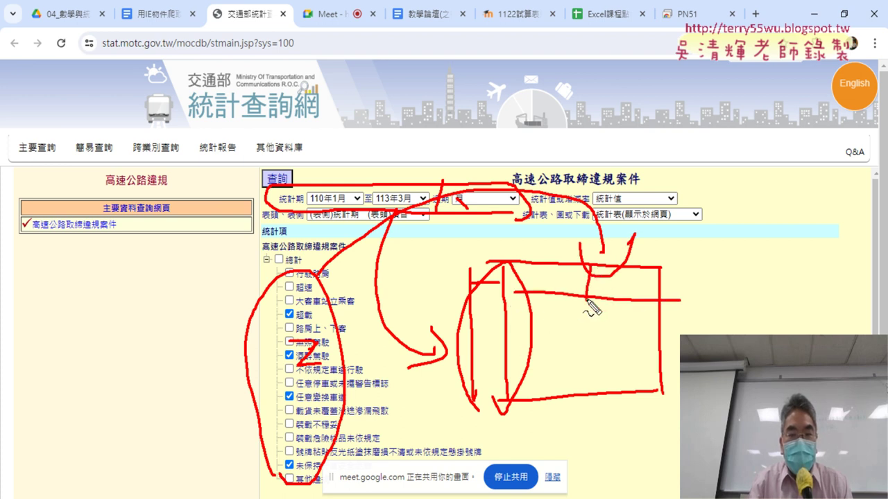
drag(557, 269, 555, 287)
drag(629, 272, 630, 289)
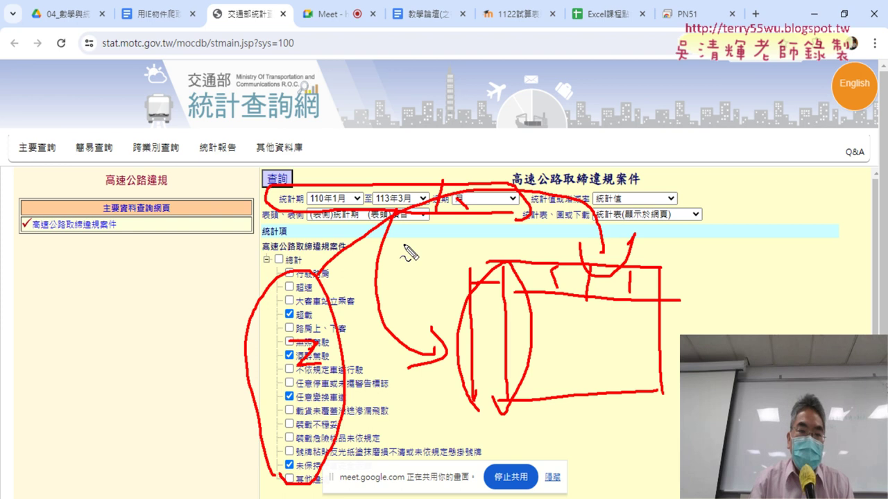
Run the 查詢 query and highlight the monthly 高速公路取締違規案件 results table
key(Escape)
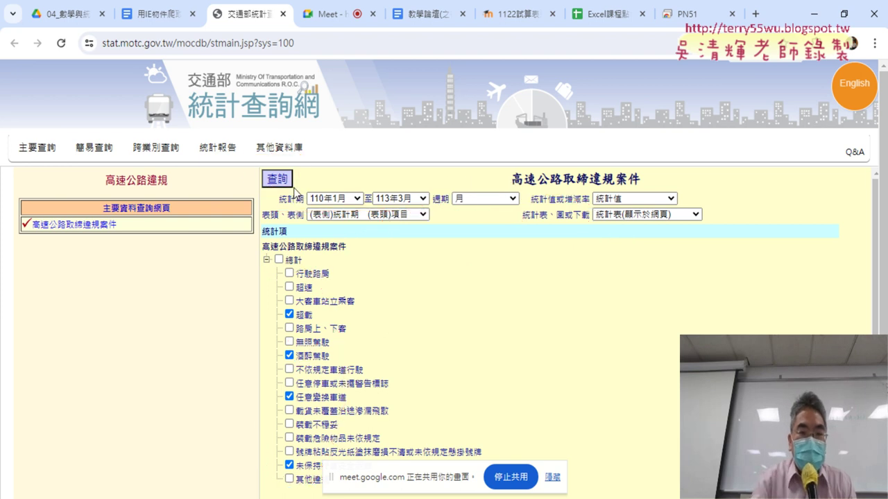
click(276, 183)
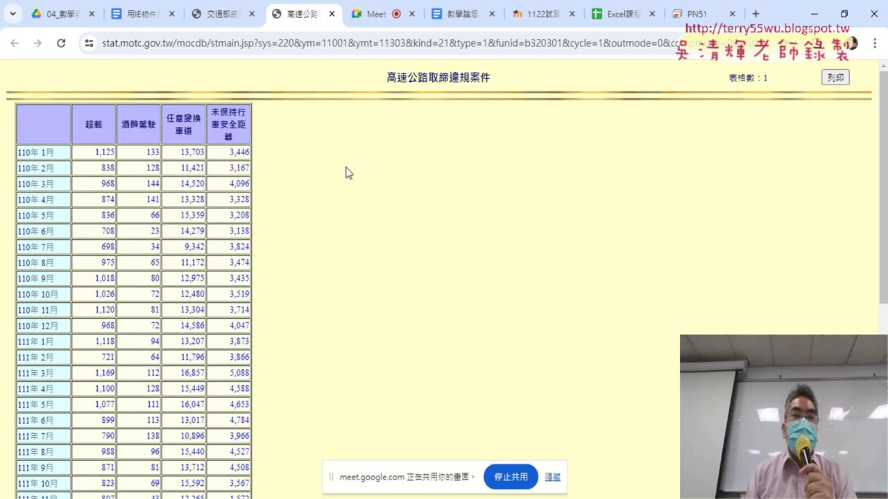
drag(58, 118, 275, 149)
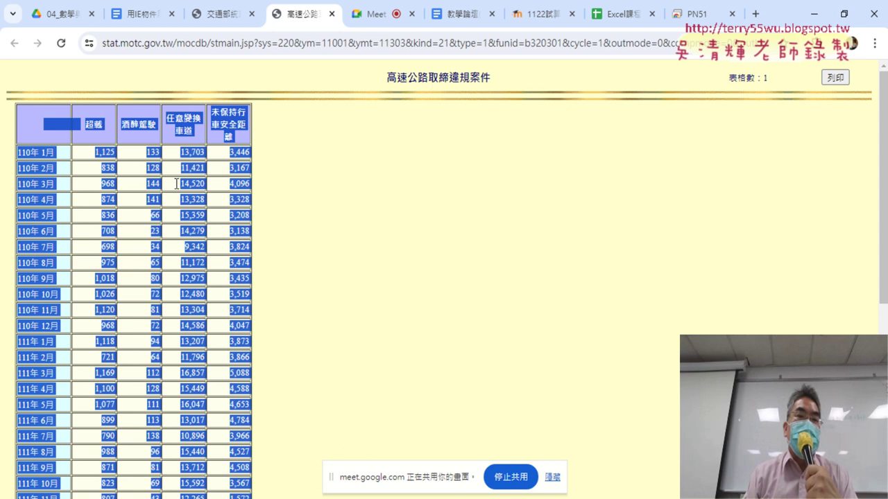
click(49, 127)
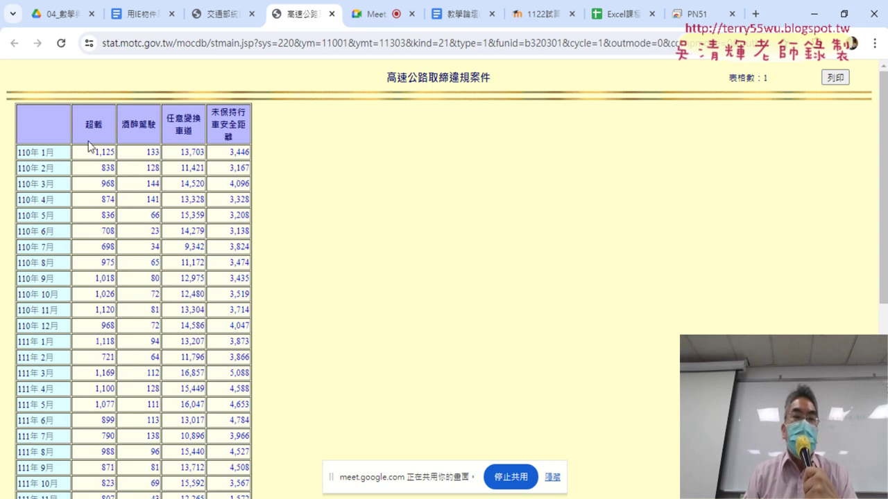
Inspect the results table's header cell with 檢查 to show its HTML in DevTools
right_click(36, 118)
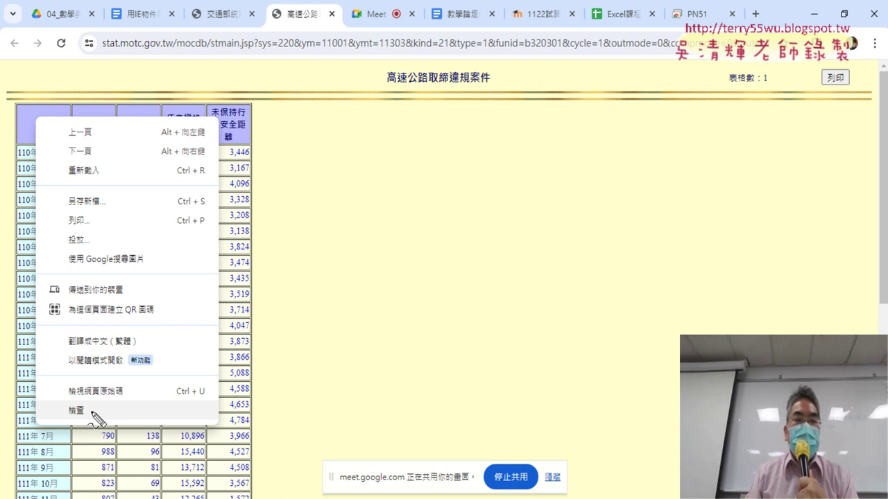
mouse_move(92, 419)
mouse_down()
mouse_move(55, 414)
mouse_move(97, 429)
mouse_up()
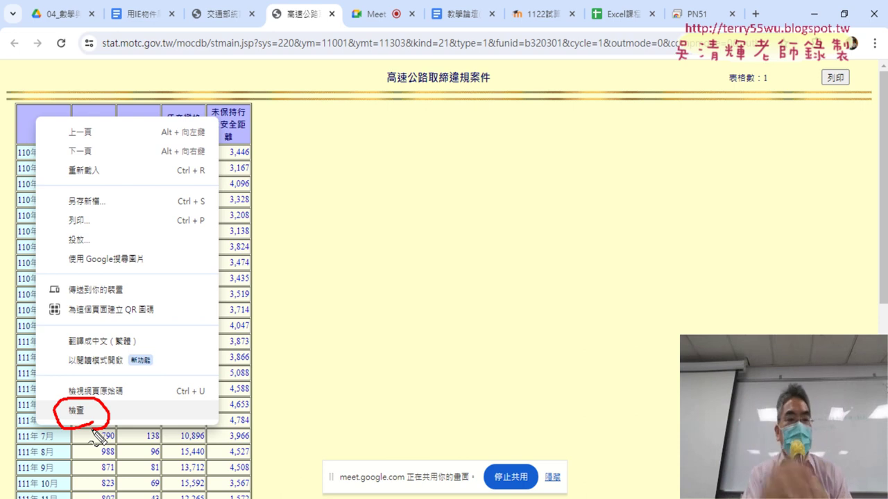
key(Escape)
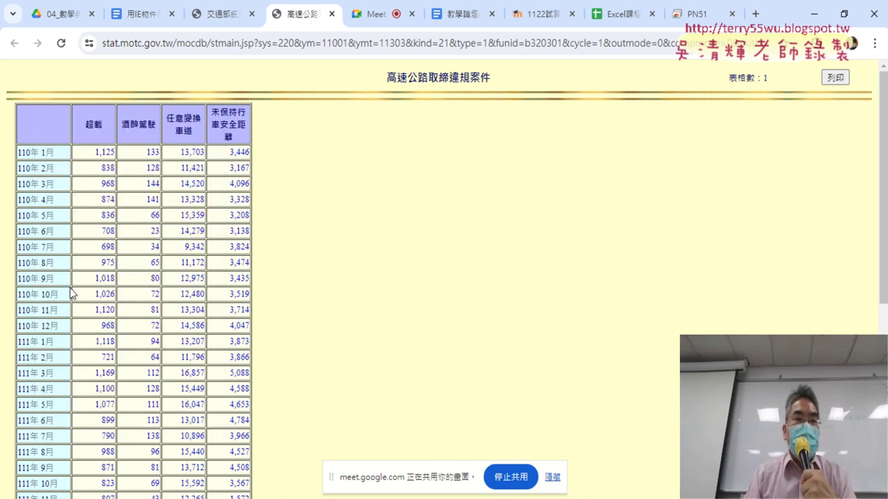
right_click(43, 121)
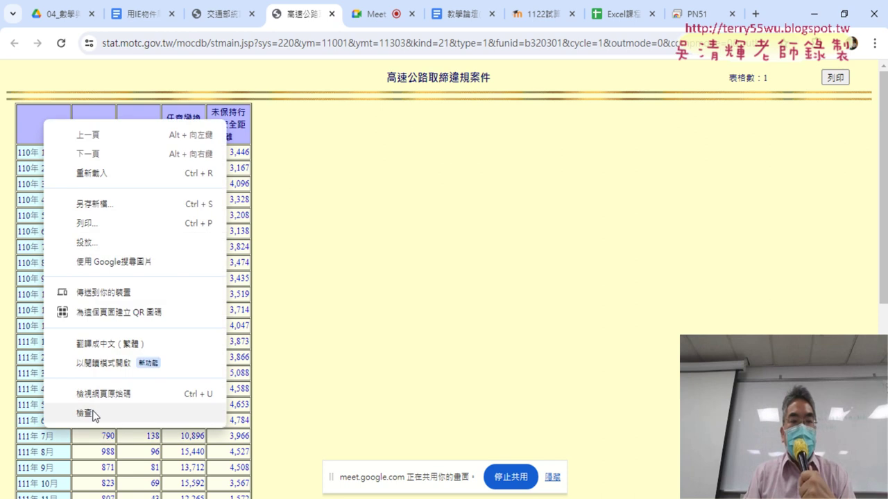
click(92, 414)
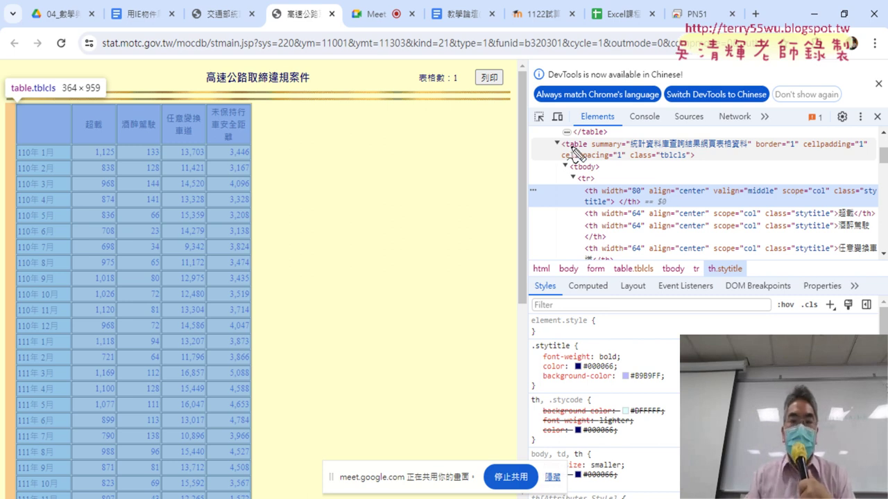
Annotate the table tag, header row and 110年 1月 data row against the page table
drag(586, 151, 549, 146)
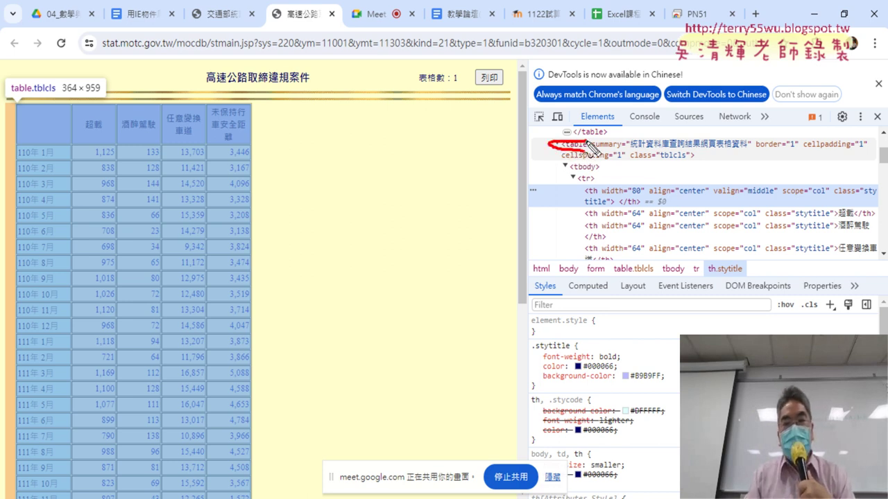
drag(6, 107, 3, 205)
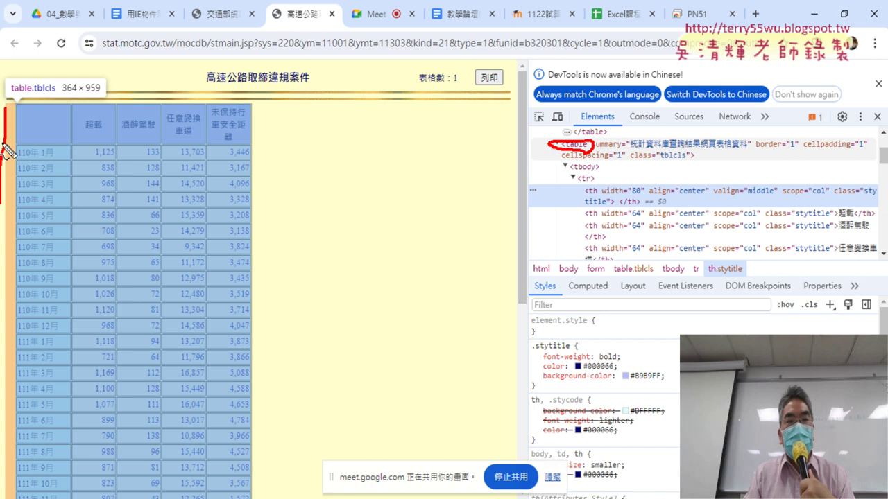
mouse_move(18, 90)
mouse_down()
mouse_move(208, 94)
mouse_move(256, 185)
mouse_up()
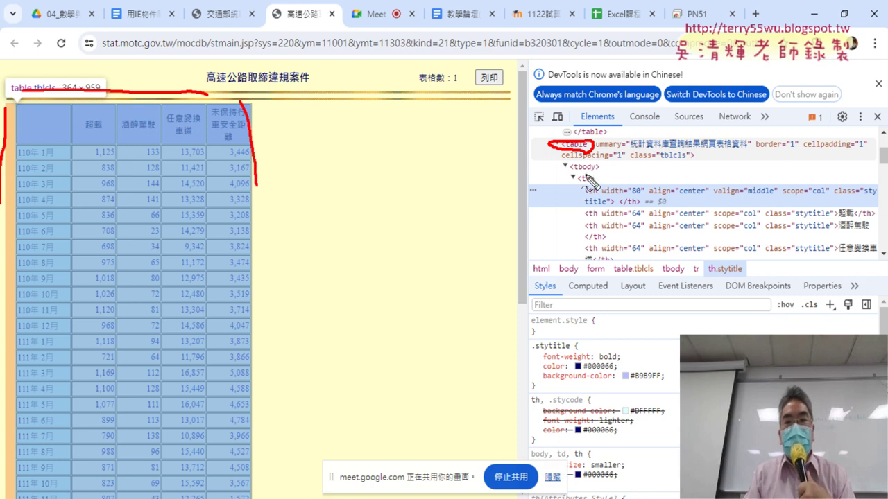
drag(595, 189, 604, 186)
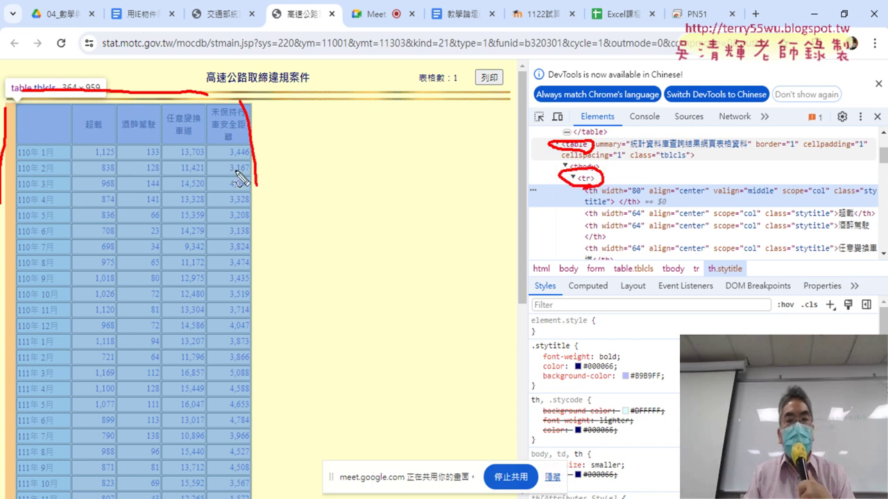
mouse_move(22, 138)
mouse_down()
mouse_move(137, 111)
mouse_move(235, 142)
mouse_up()
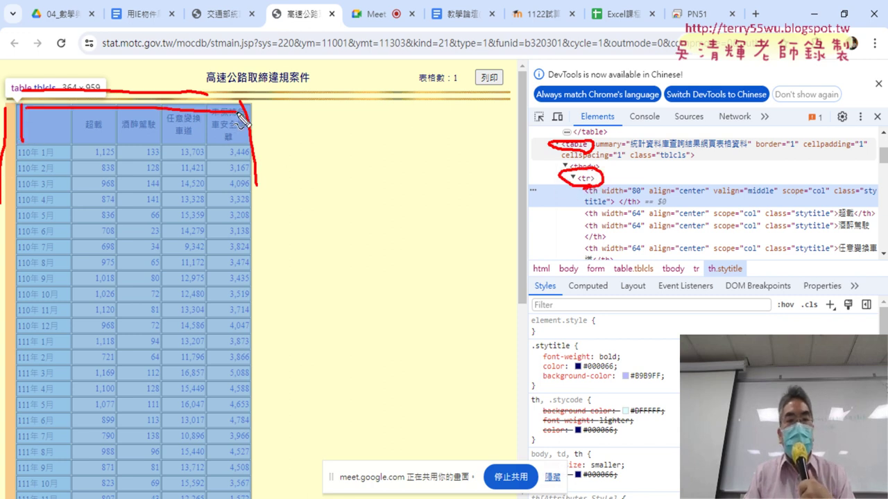
drag(43, 142, 232, 141)
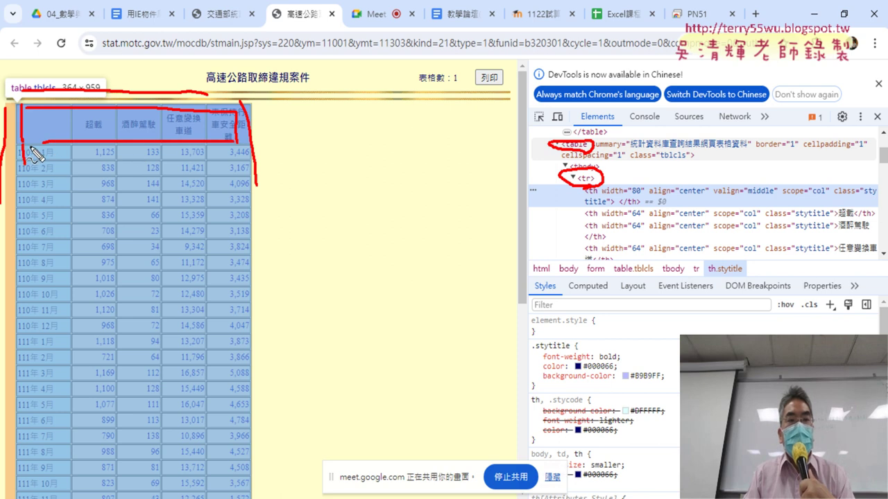
drag(35, 154, 247, 177)
drag(49, 170, 247, 174)
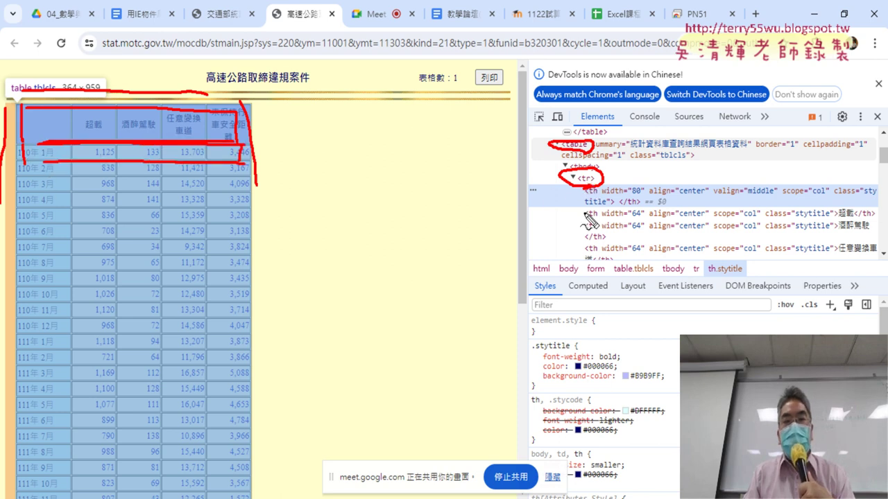
key(Escape)
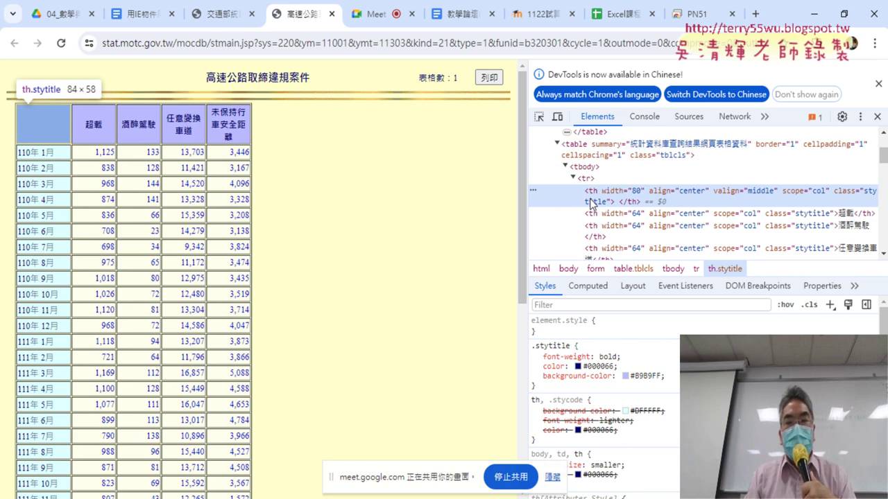
Expand the header row and circle its th cells, including 超載, in the HTML
click(572, 178)
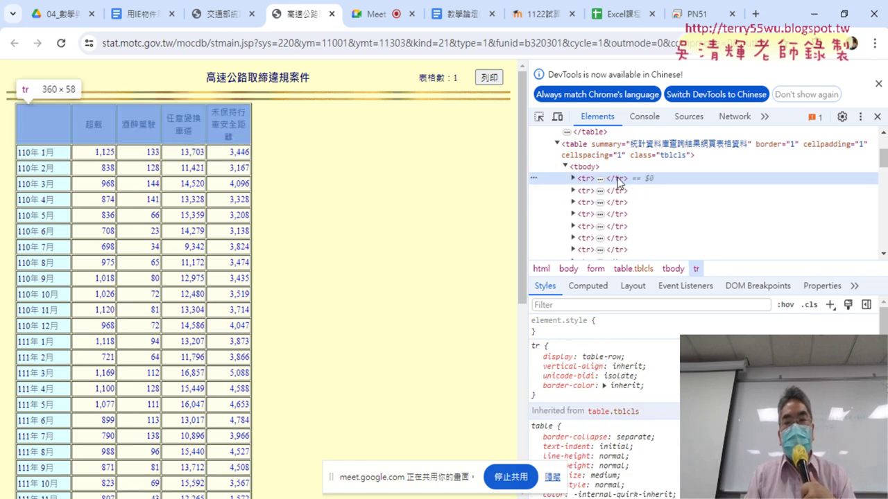
click(573, 178)
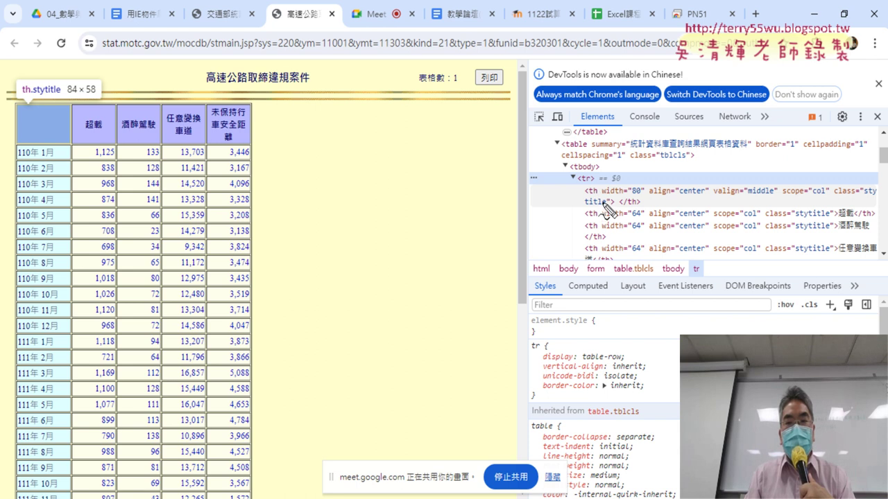
drag(606, 205, 616, 186)
mouse_move(63, 148)
mouse_down()
mouse_move(18, 143)
mouse_move(66, 146)
mouse_up()
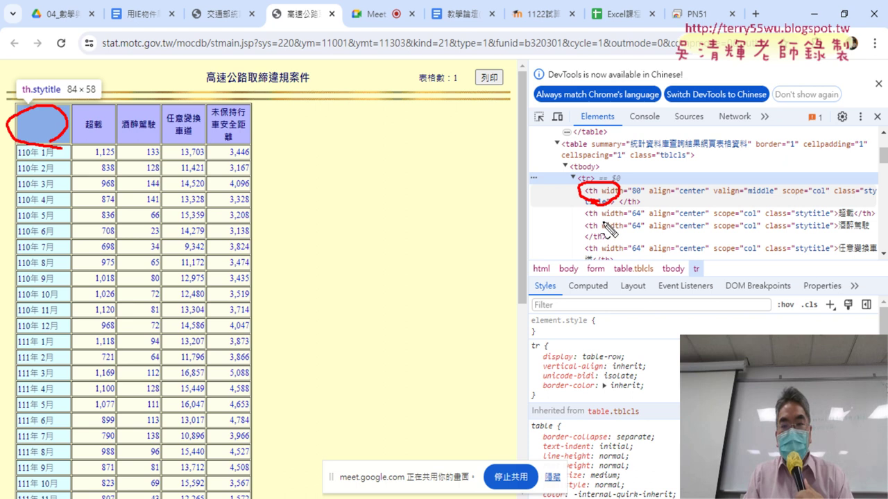
drag(601, 208, 598, 206)
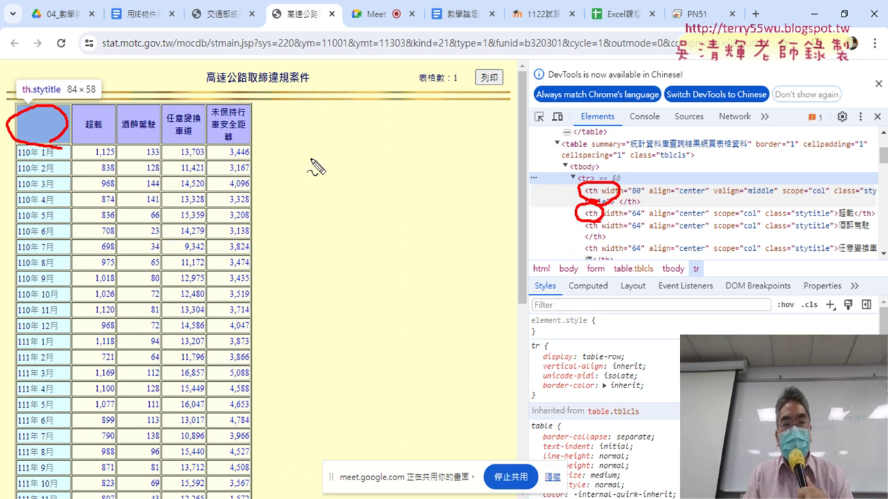
drag(100, 143, 110, 139)
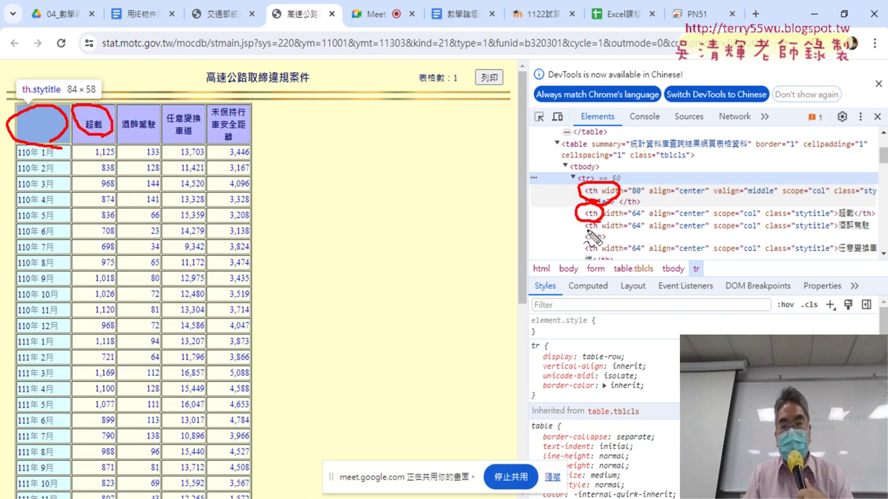
drag(598, 219, 599, 222)
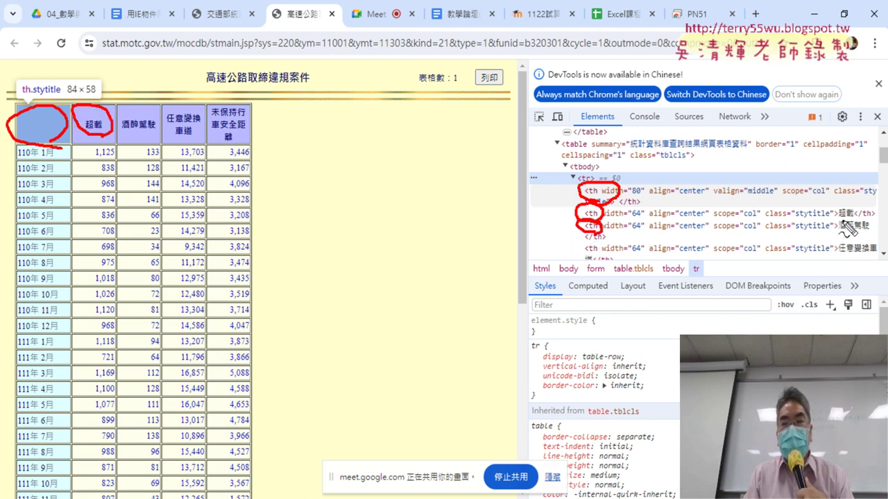
drag(839, 221, 853, 219)
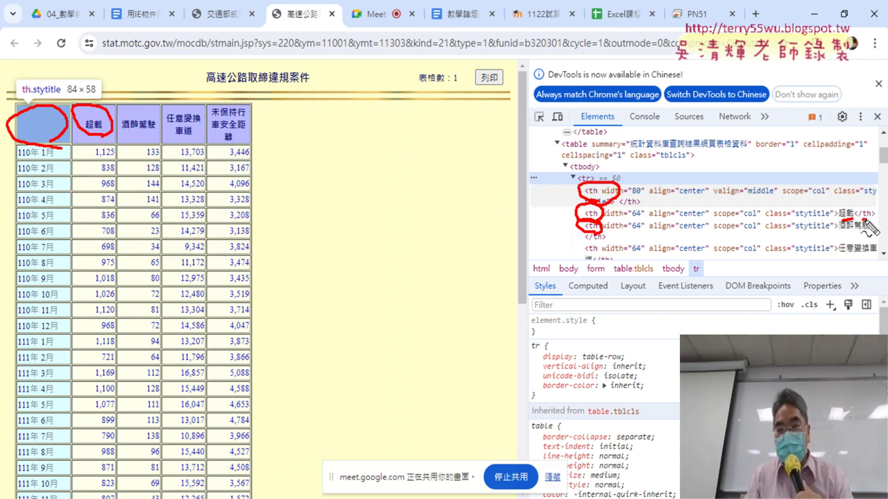
drag(616, 223, 825, 219)
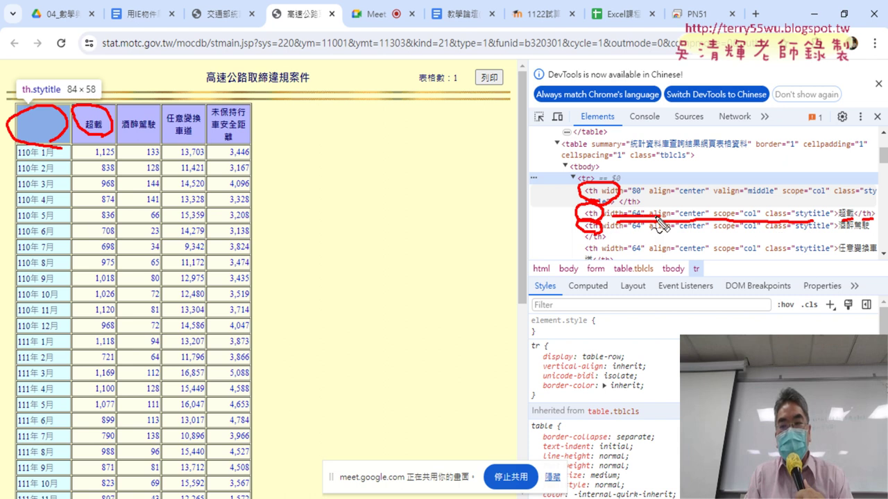
drag(659, 221, 820, 222)
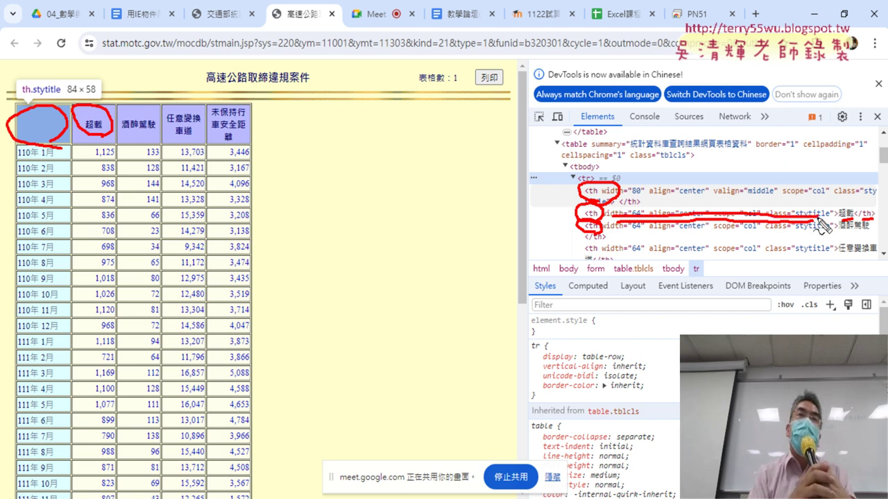
key(Escape)
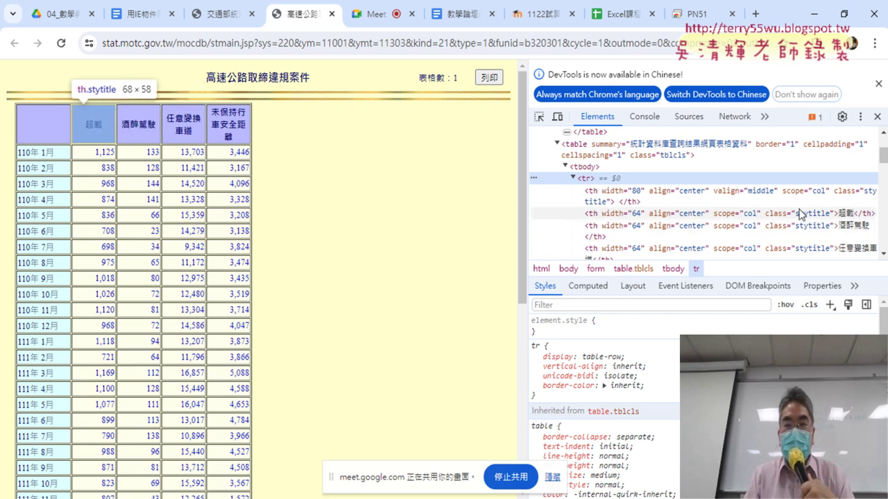
Collapse the header row and expand the first data row to reveal its th and td cells
scroll(795, 214, down, 2)
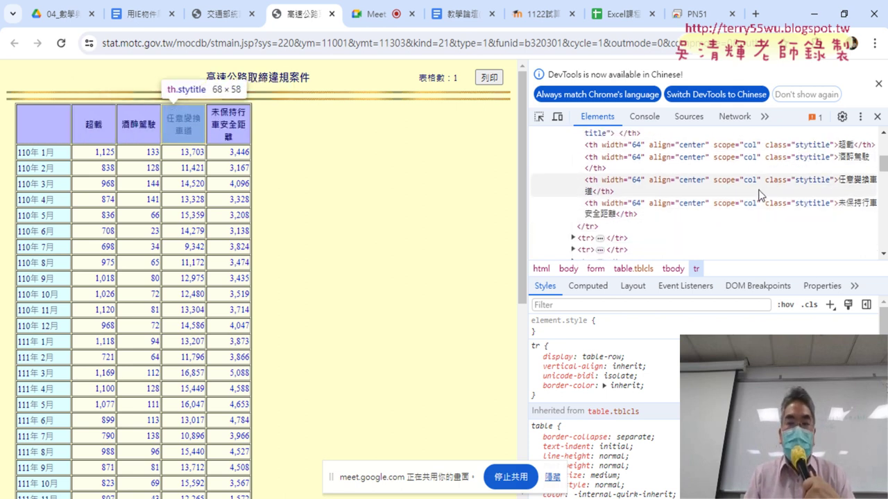
scroll(761, 195, up, 3)
click(574, 178)
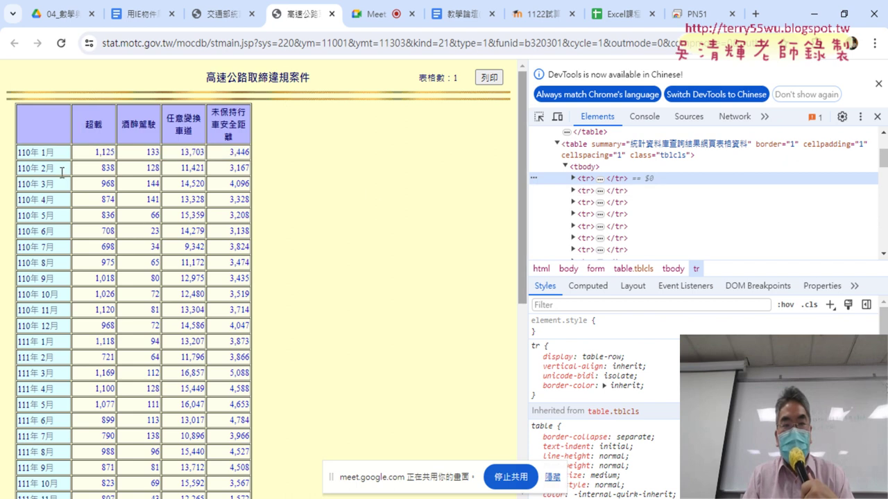
click(573, 191)
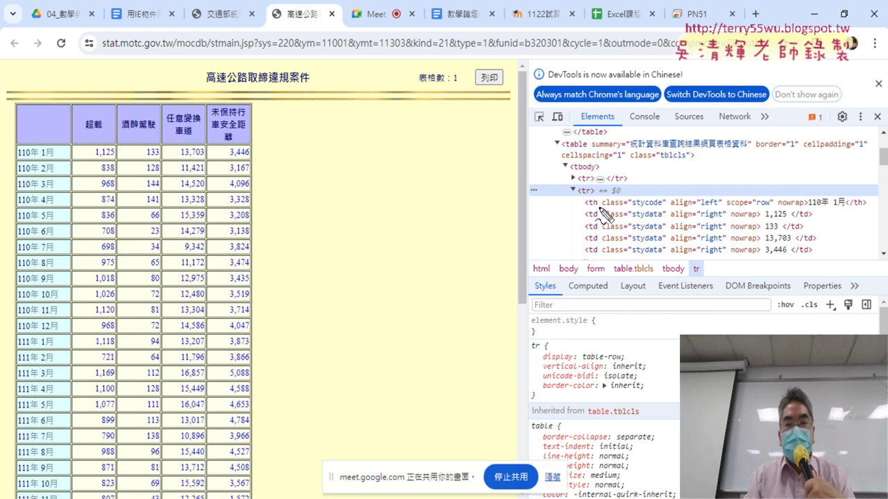
Mark the th tag for 110年 1月 and the td tags for 1,125, then switch to Excel
drag(595, 198, 598, 201)
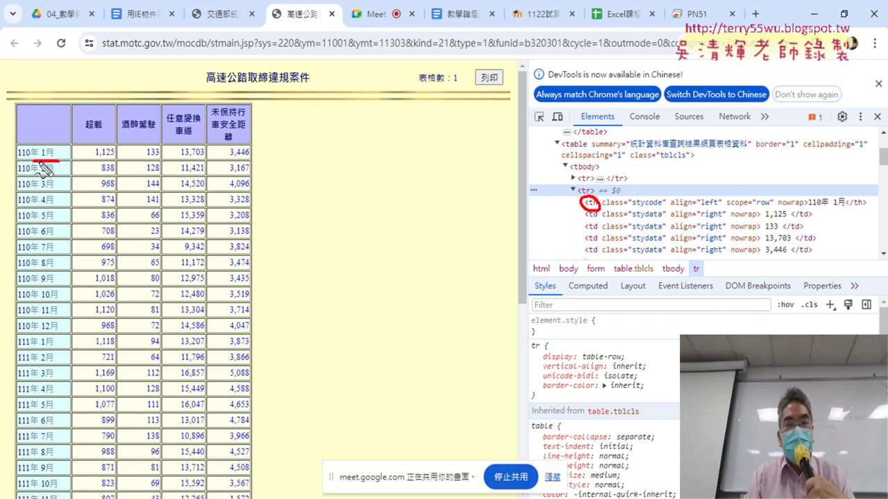
drag(43, 161, 59, 148)
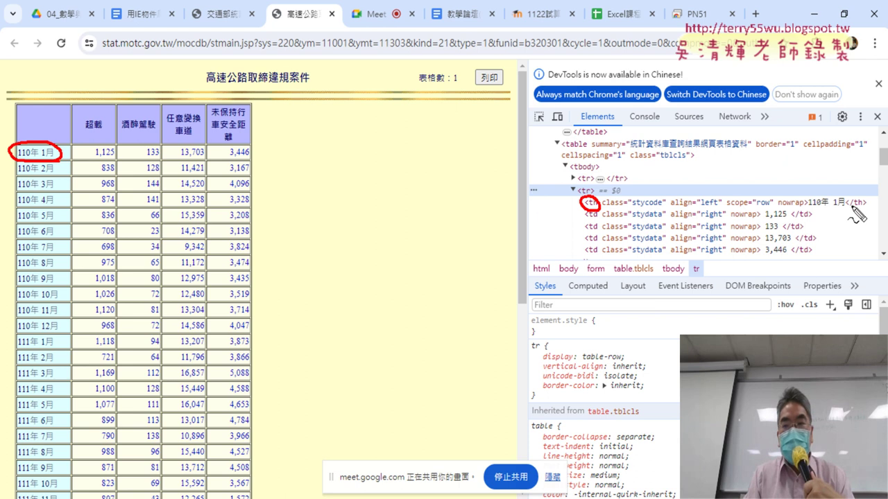
mouse_move(860, 197)
mouse_down()
mouse_move(847, 206)
mouse_move(64, 142)
mouse_up()
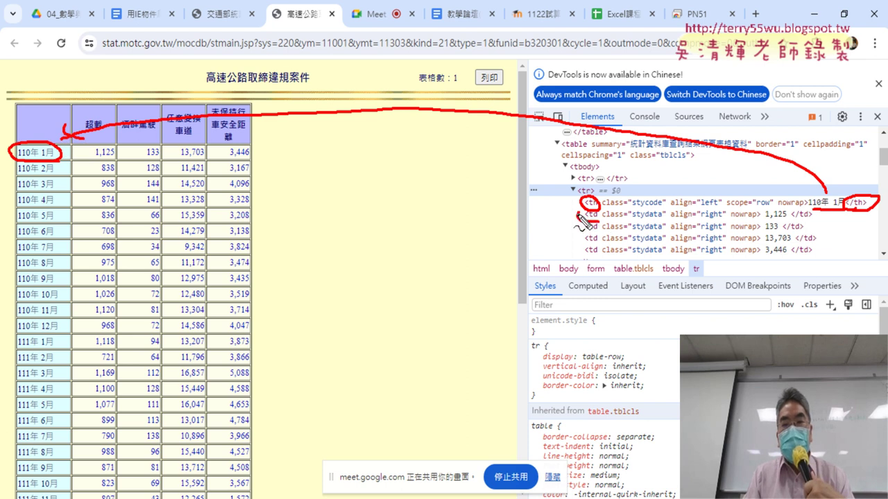
drag(597, 211, 591, 211)
drag(817, 207, 824, 220)
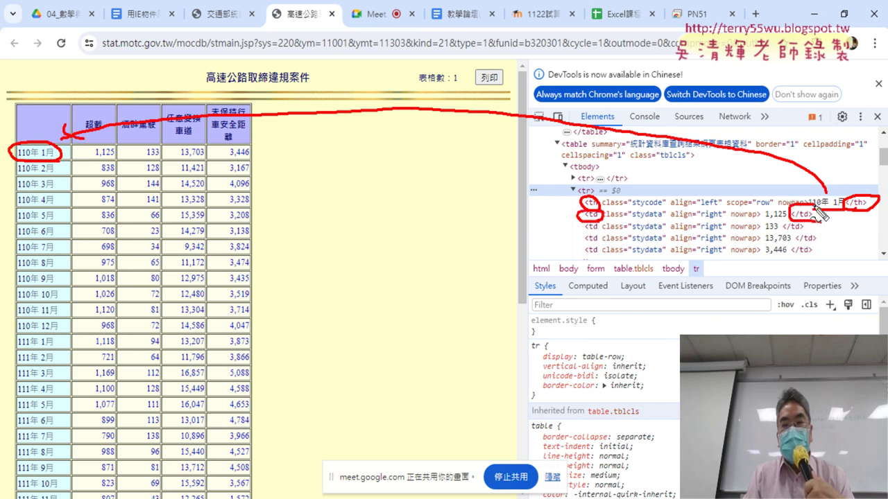
mouse_move(769, 196)
mouse_down()
mouse_move(774, 211)
mouse_move(105, 147)
mouse_move(118, 160)
mouse_up()
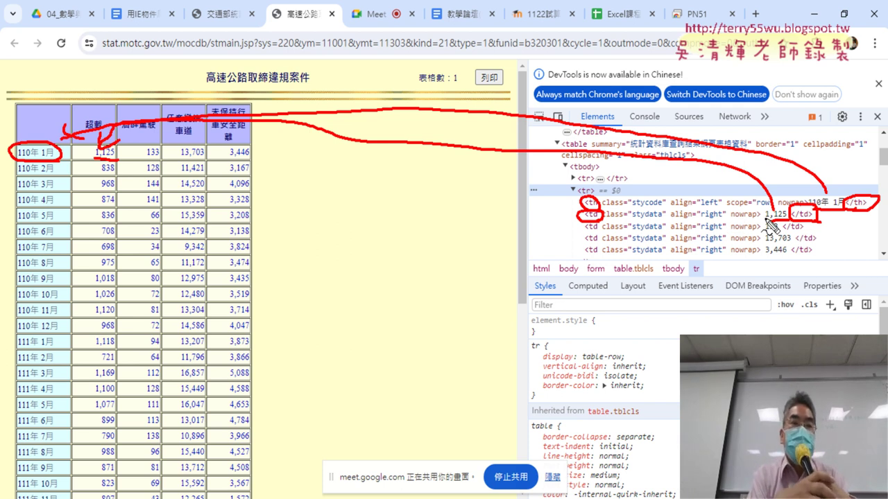
key(Escape)
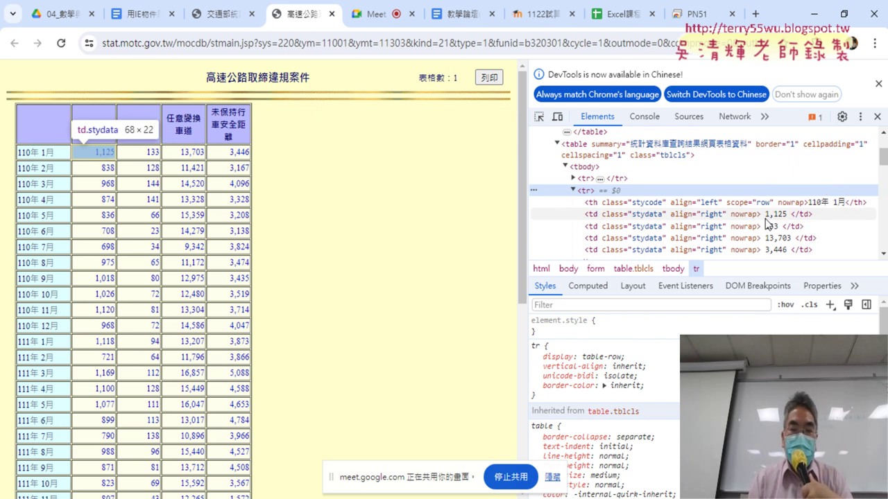
key(alt+Tab)
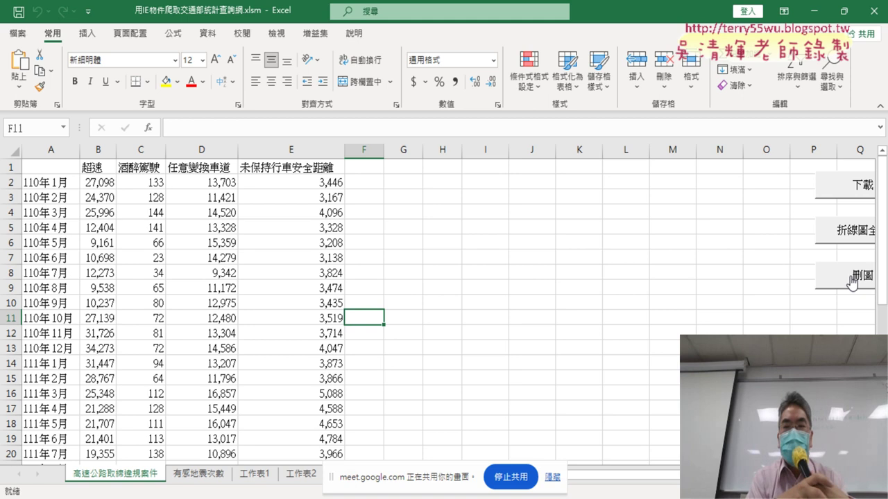
Try the 折線圖全 and 刪圖 buttons, enable the 開發人員 tab, and open Module1 in Visual Basic
click(844, 233)
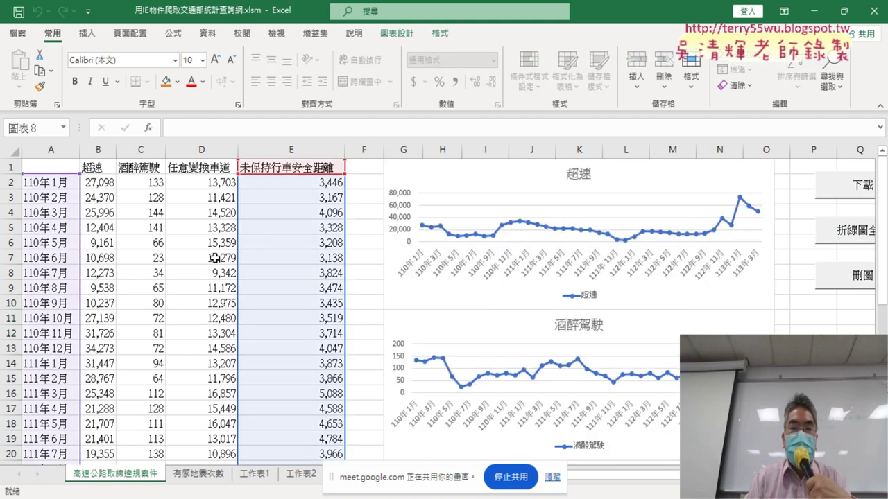
click(849, 282)
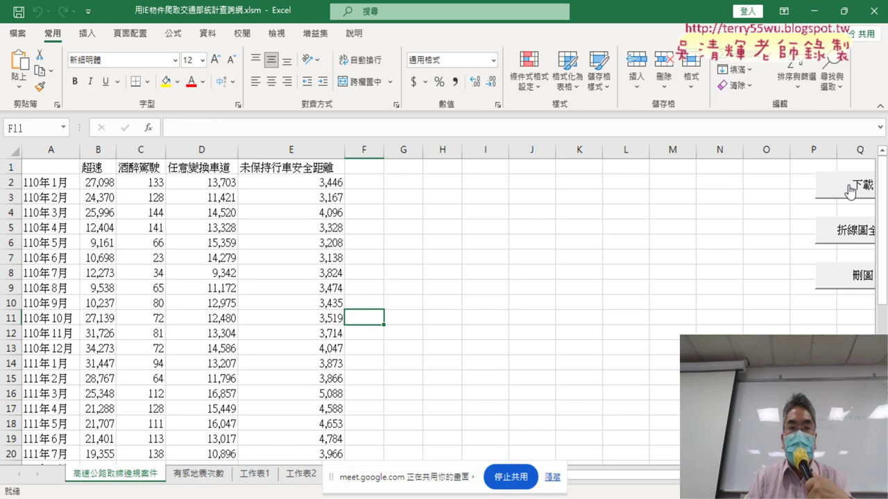
click(88, 11)
click(148, 281)
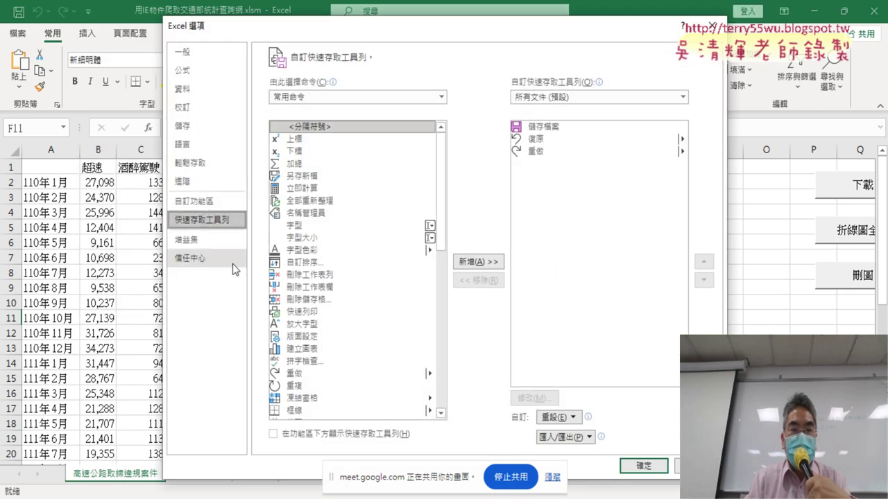
click(201, 202)
click(505, 331)
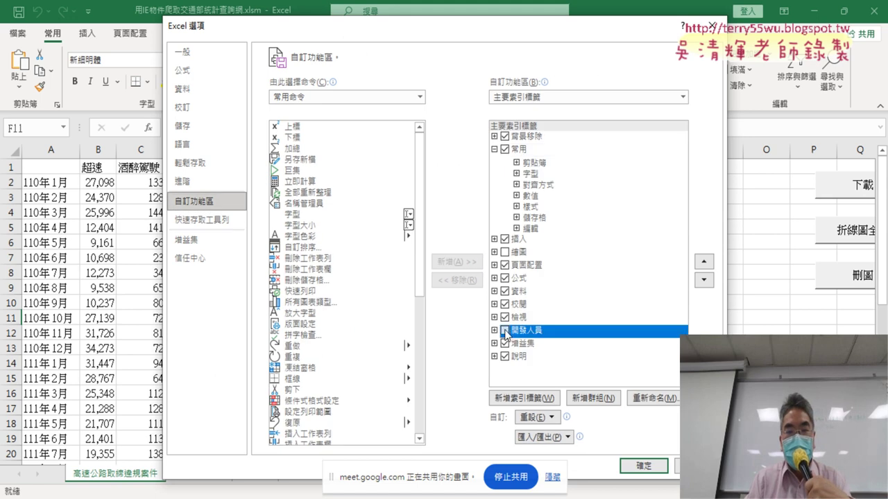
click(643, 466)
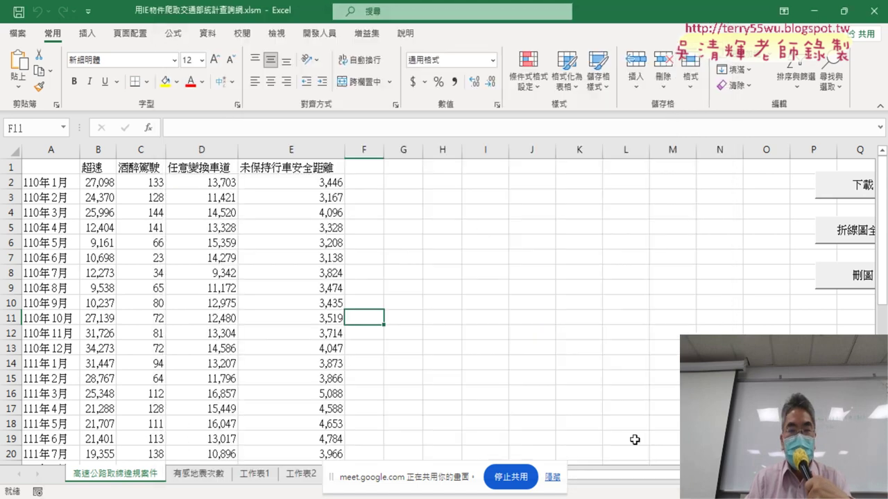
click(317, 33)
click(20, 73)
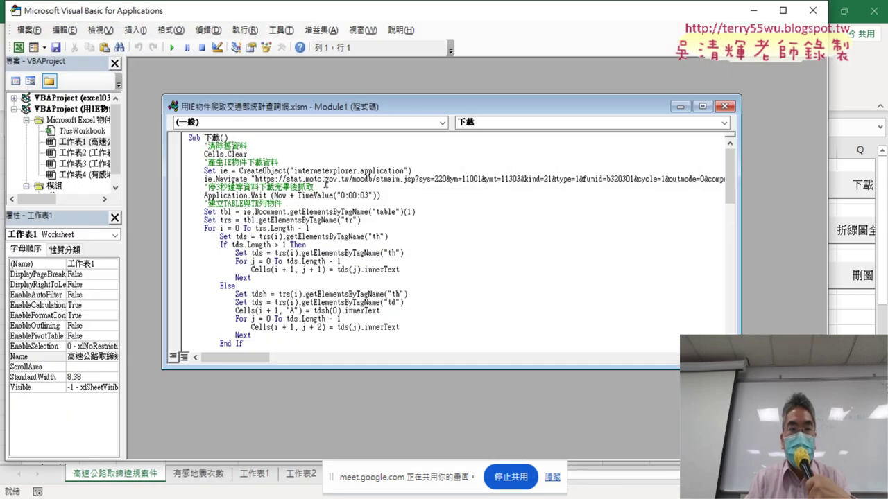
Maximize the Module1 code window, set the Editor Format font size to 12, and select the 下載 Sub
double_click(349, 107)
drag(72, 11, 225, 38)
click(445, 57)
click(471, 118)
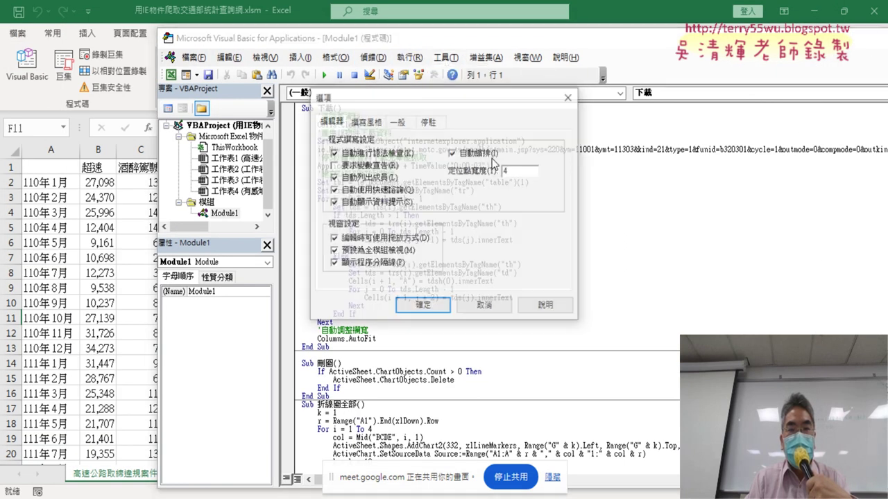
click(366, 121)
click(505, 183)
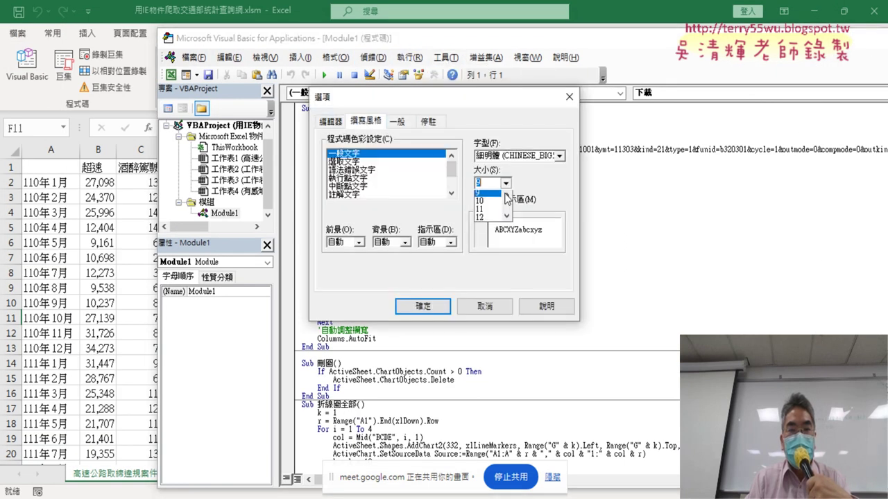
click(493, 223)
click(422, 305)
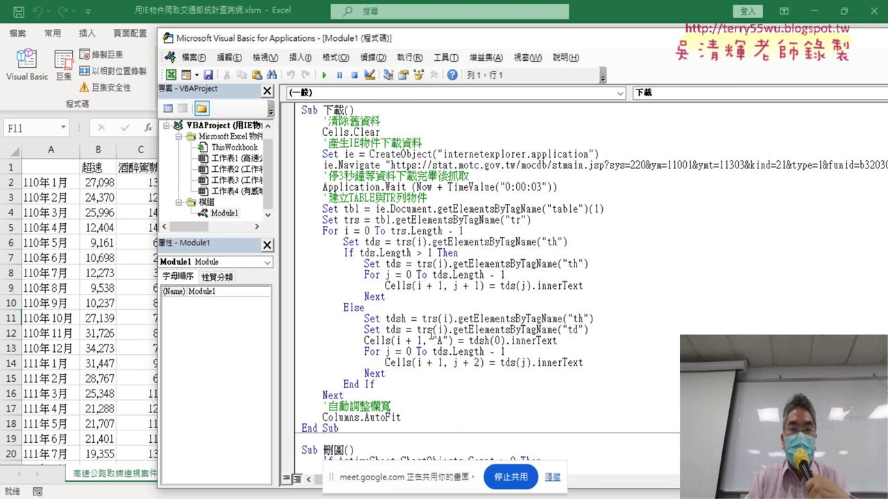
drag(359, 430, 303, 109)
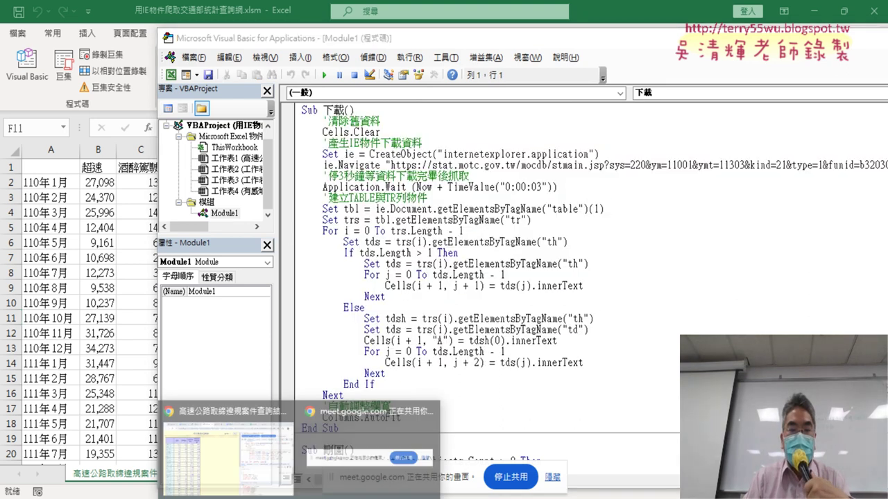
Open the Google Docs tutorial notes and scroll down to the Sub 下載() code listing
click(253, 458)
click(148, 15)
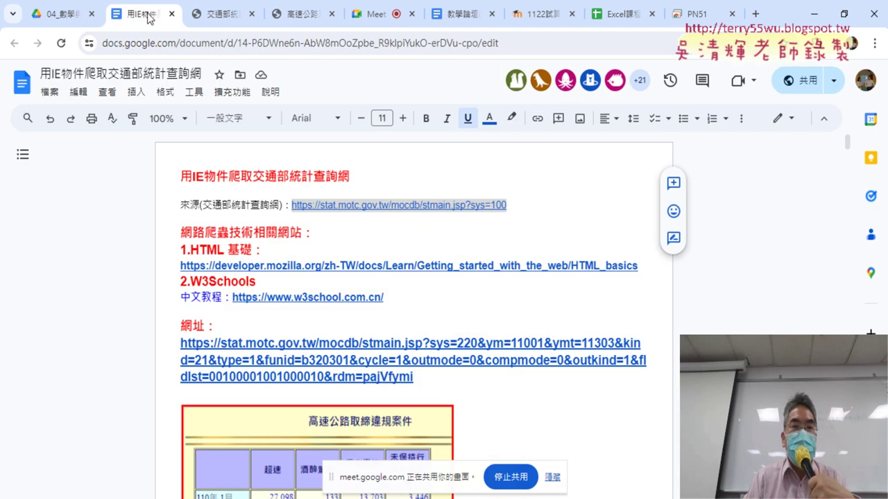
scroll(425, 286, down, 7)
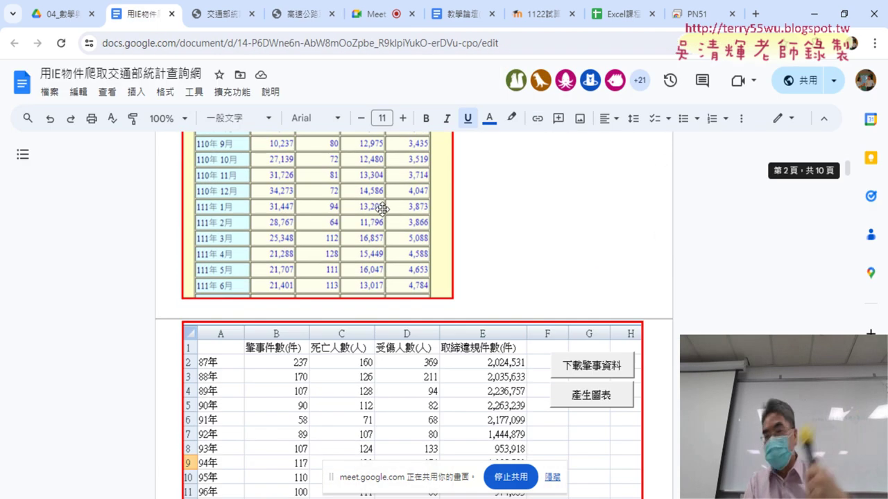
scroll(424, 286, down, 3)
scroll(457, 254, down, 6)
scroll(457, 254, down, 3)
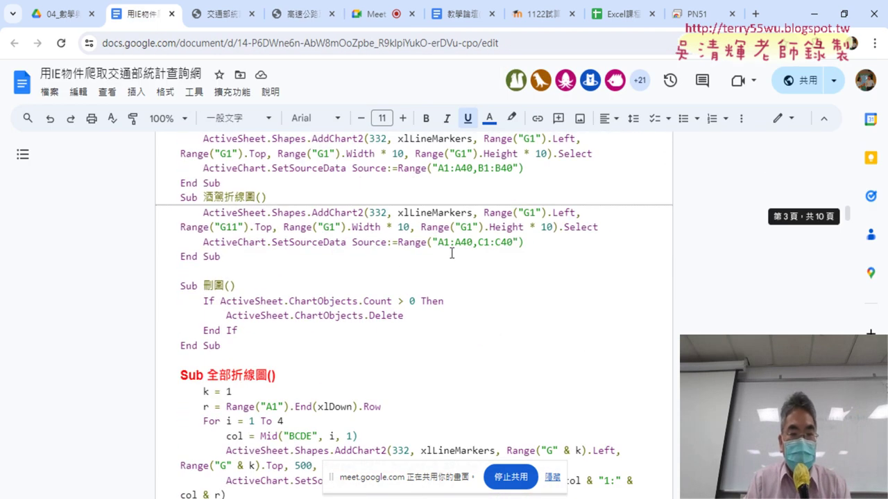
scroll(396, 253, up, 1)
scroll(396, 254, down, 1)
scroll(395, 252, down, 3)
scroll(395, 250, down, 2)
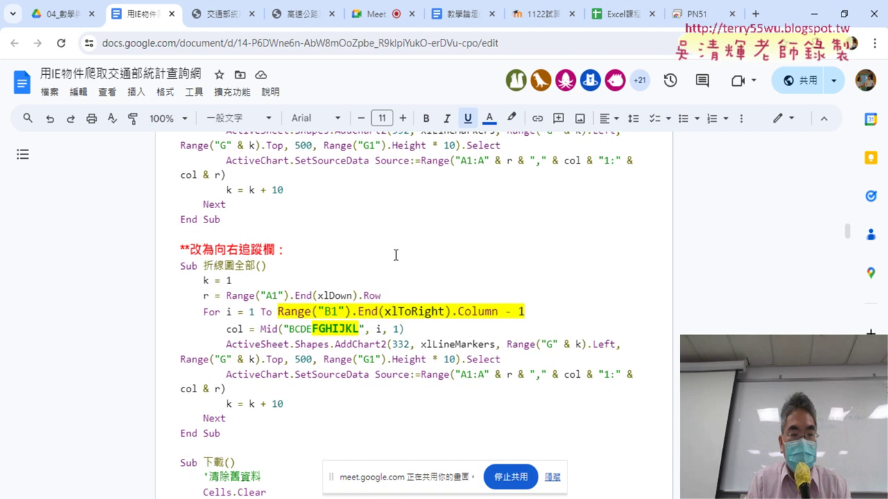
scroll(393, 249, down, 2)
scroll(393, 249, down, 2)
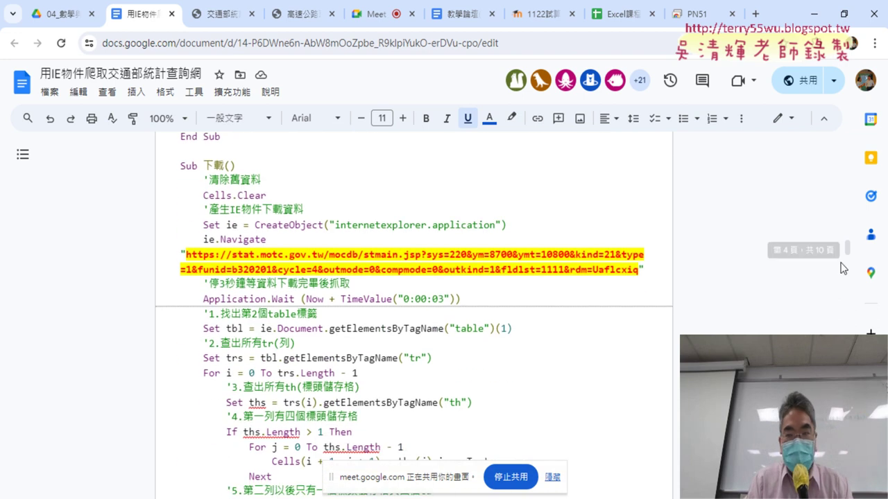
Select the reference 下載 macro code in the notes, then return to the VBA editor
drag(181, 164, 312, 461)
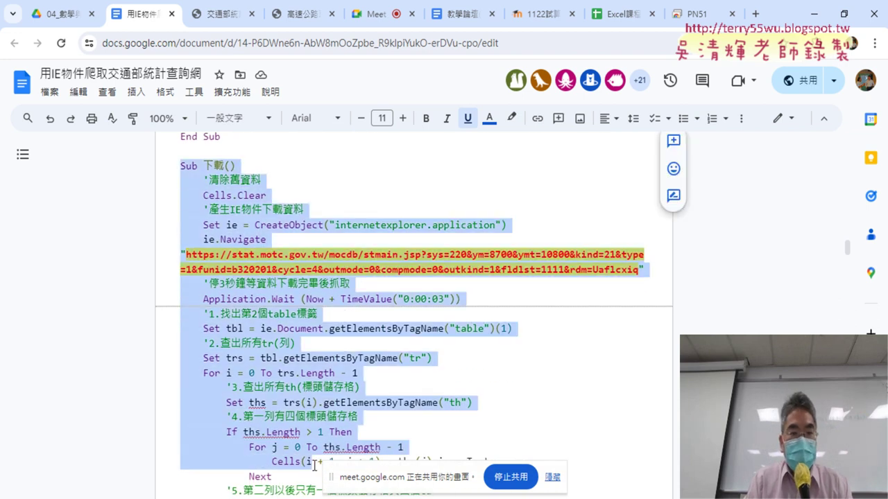
scroll(315, 388, down, 3)
scroll(316, 380, down, 1)
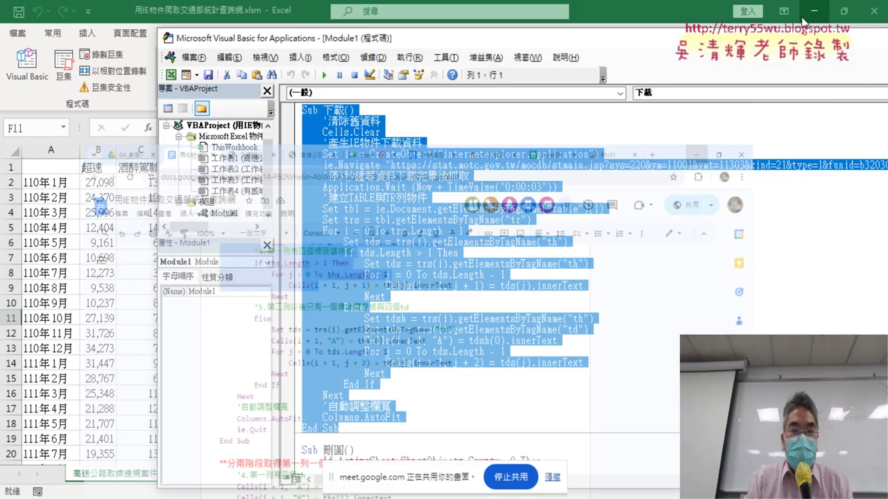
click(813, 14)
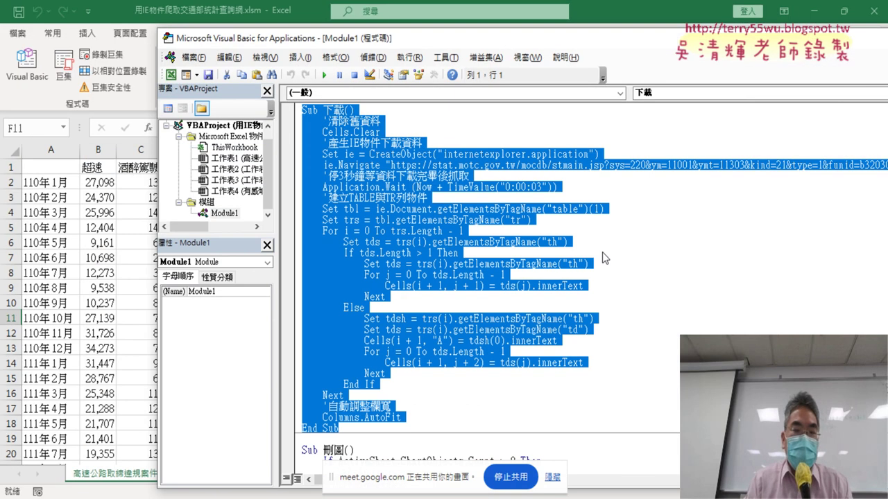
click(603, 252)
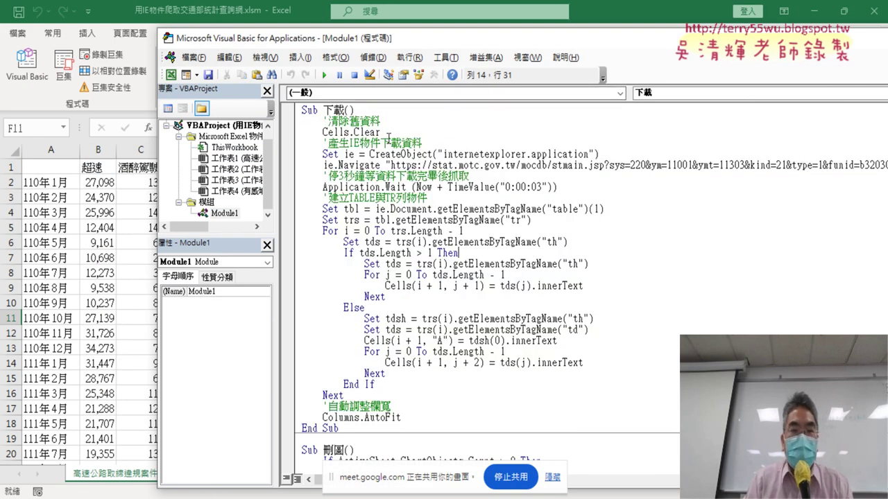
drag(381, 133, 299, 121)
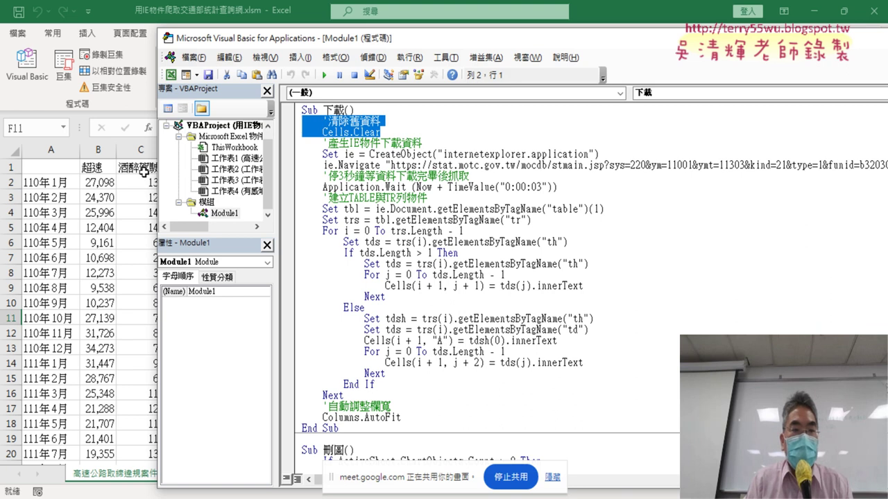
click(624, 153)
drag(370, 154, 430, 154)
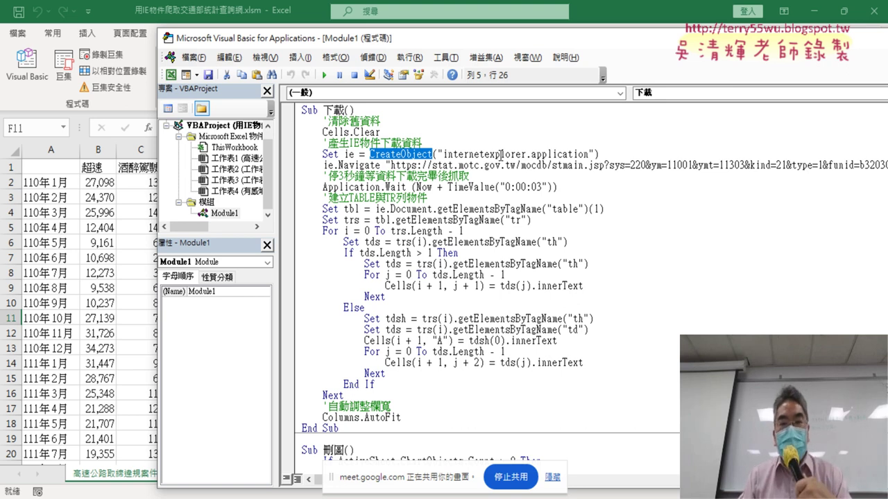
drag(589, 154, 453, 154)
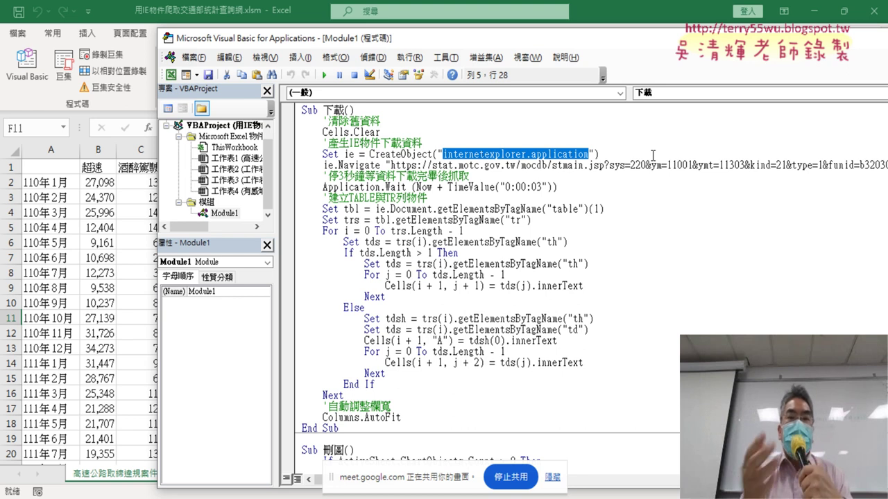
double_click(350, 154)
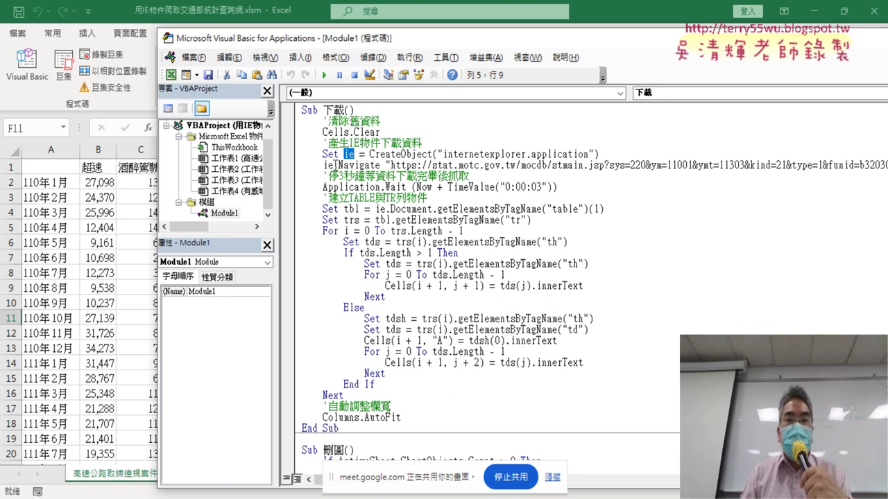
drag(336, 165, 375, 165)
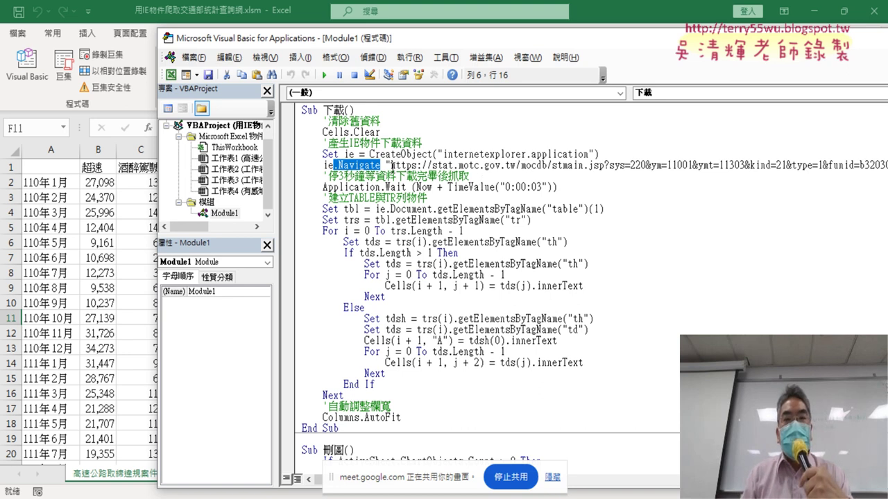
drag(390, 165, 864, 165)
Delete the old MOTC query URL, leaving the ie.Navigate quotes empty
key(Delete)
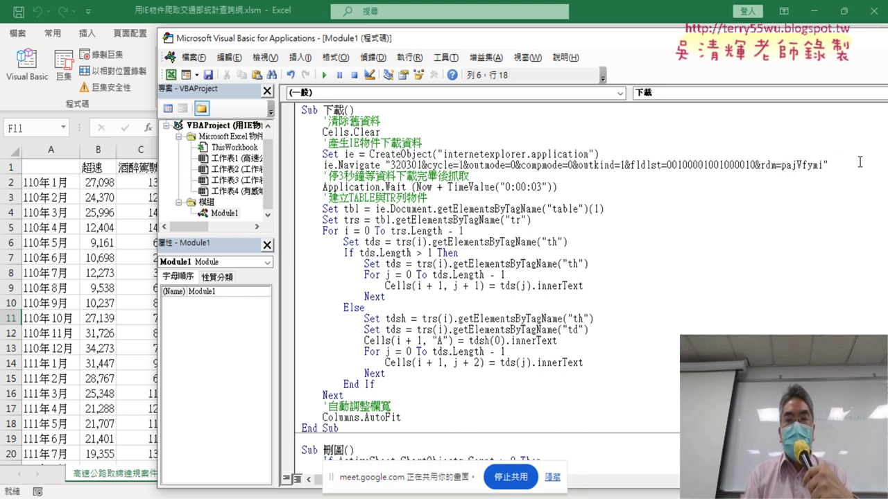
drag(824, 165, 394, 165)
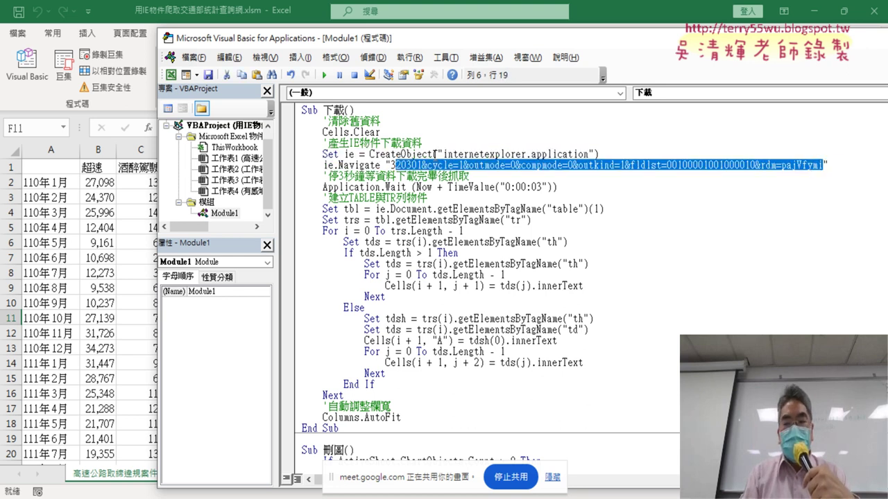
key(Delete)
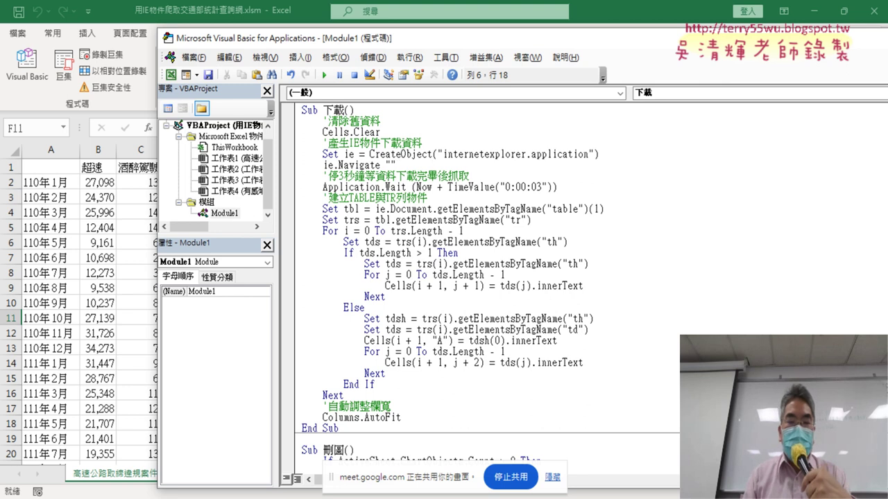
Copy the highway violation statistics page's address from Chrome's address bar via 複製
mouse_move(229, 494)
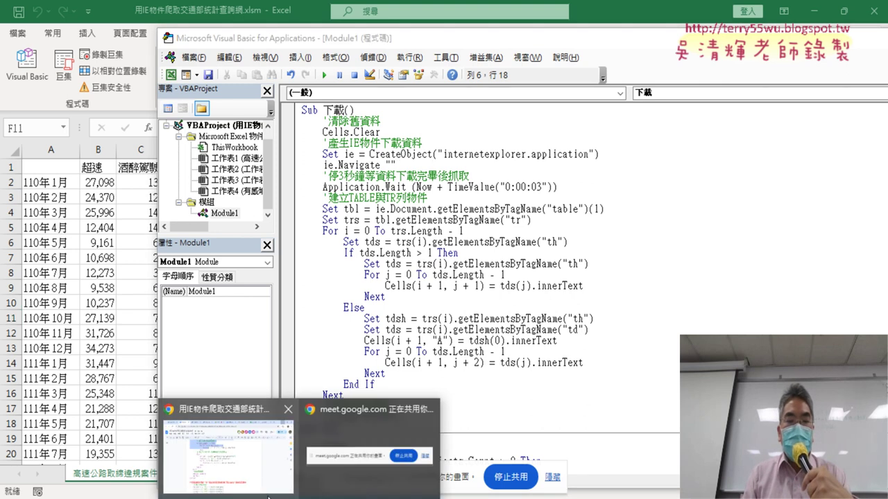
click(253, 460)
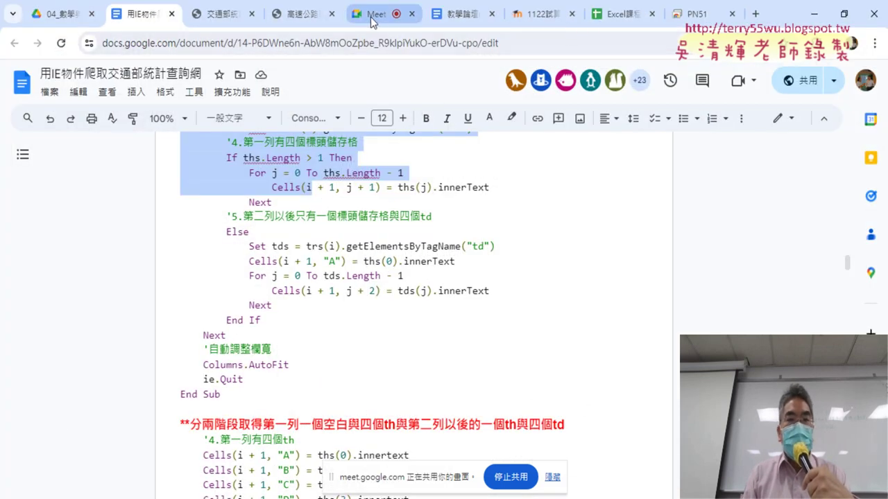
click(300, 15)
click(319, 43)
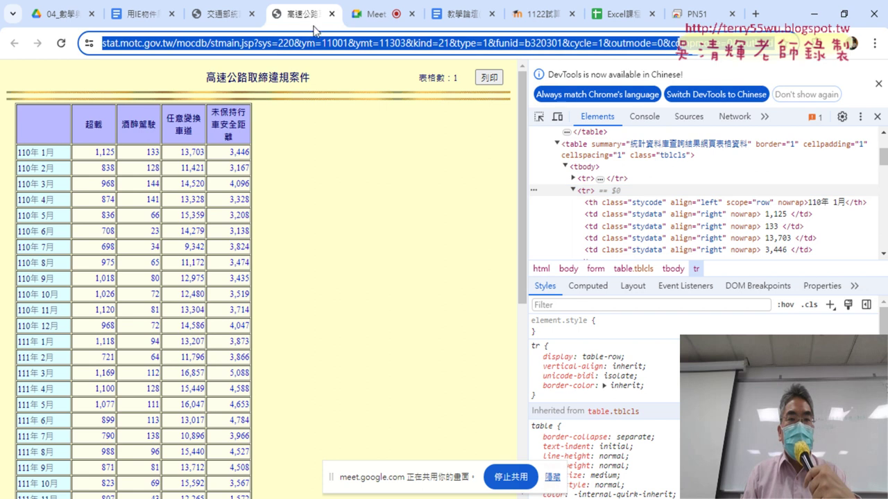
right_click(322, 48)
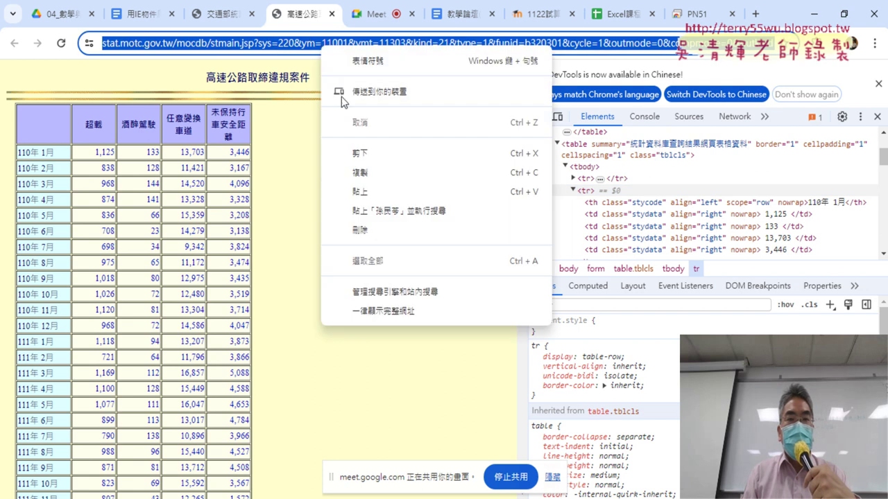
click(370, 174)
click(814, 14)
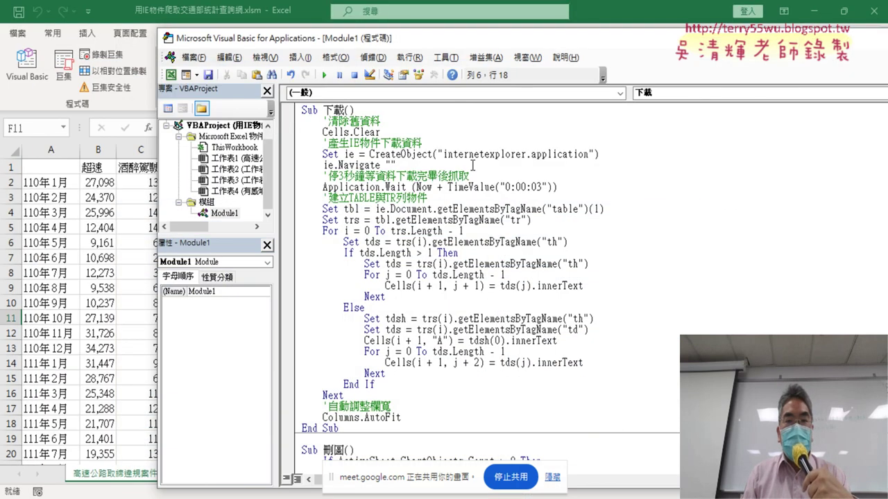
Paste the copied query address (ym=11001 to ymt=11303) into ie.Navigate and compare it with the Chrome page
key(ctrl+v)
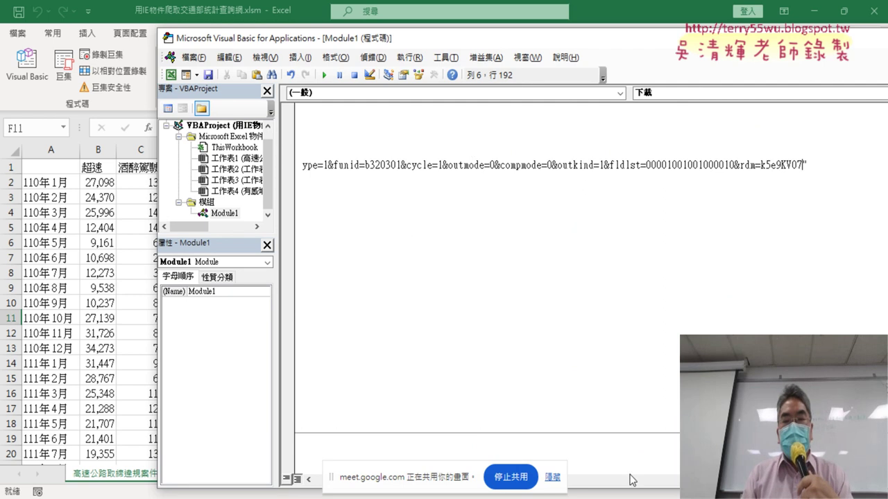
click(552, 478)
drag(440, 480, 380, 484)
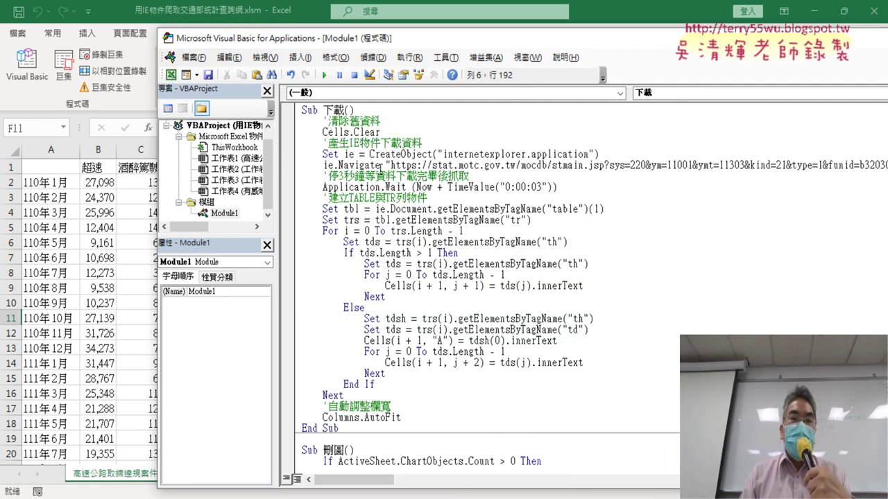
drag(384, 165, 323, 165)
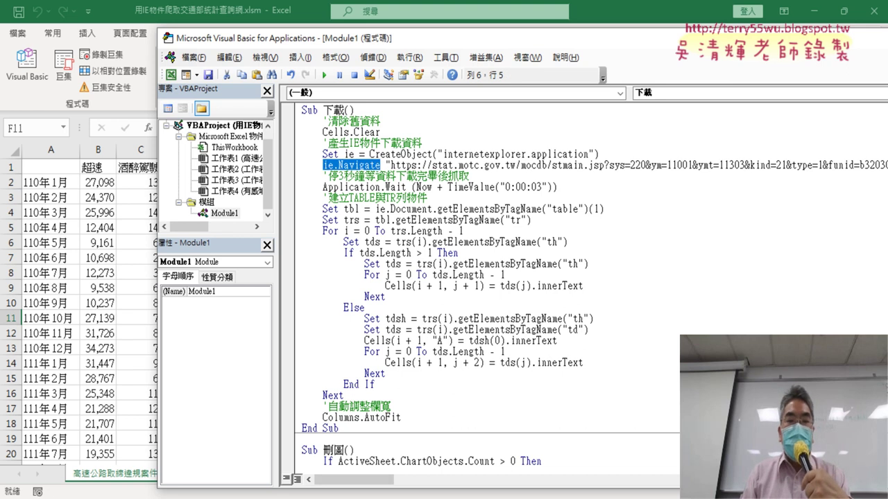
click(375, 443)
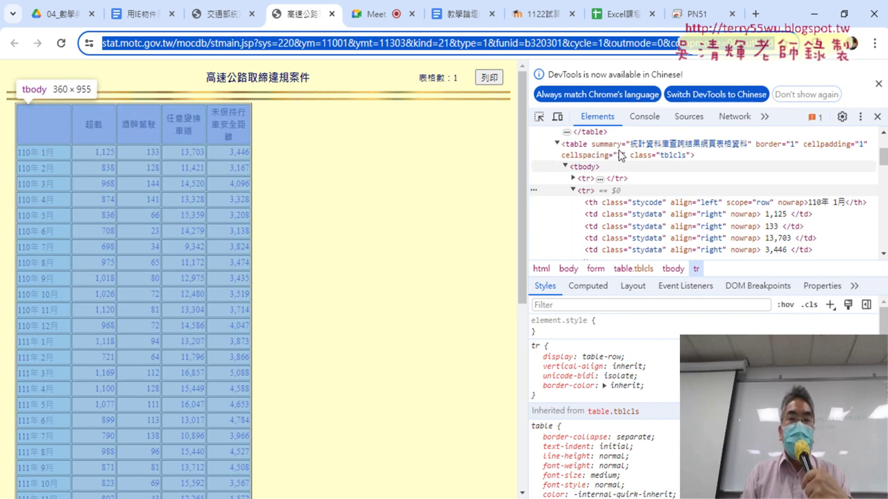
click(814, 13)
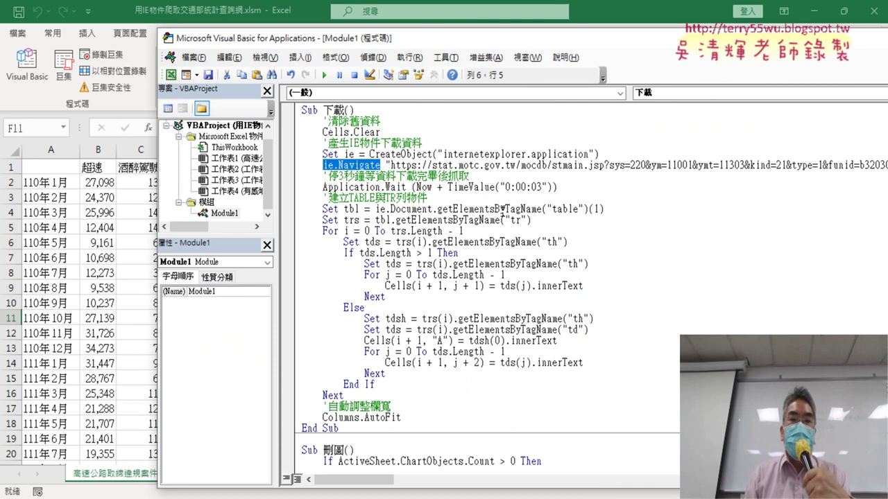
drag(604, 209, 541, 209)
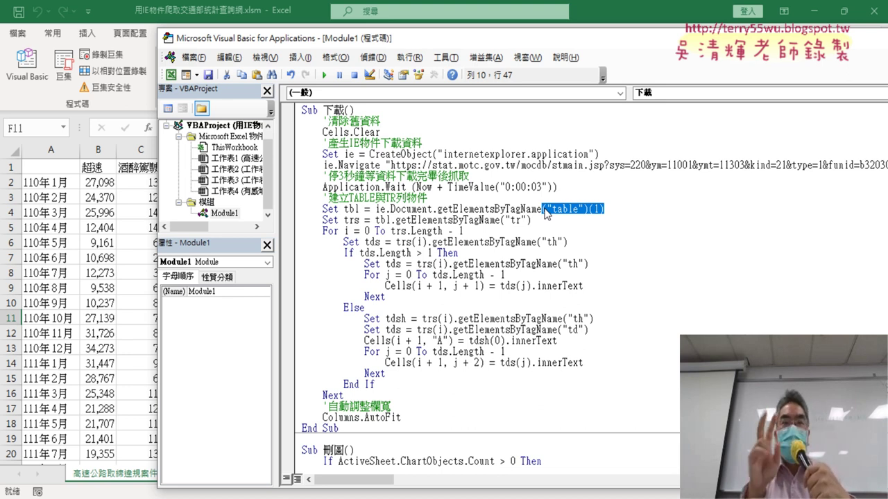
click(619, 213)
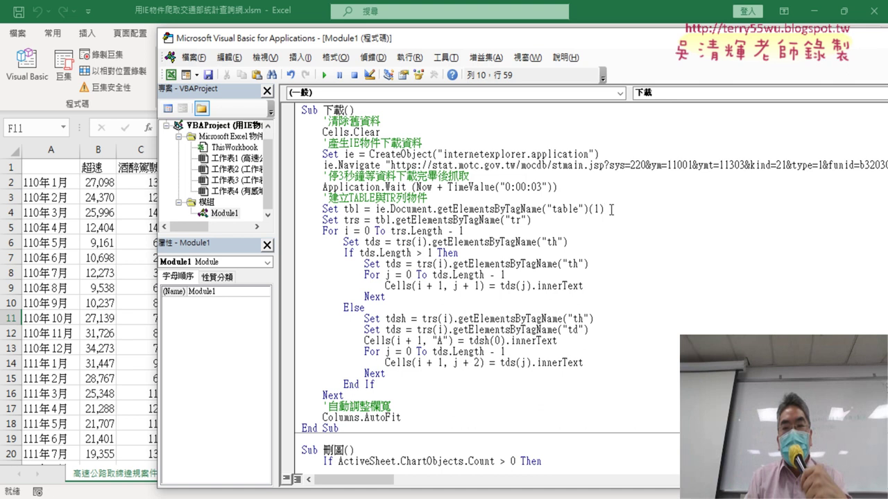
drag(611, 209, 594, 209)
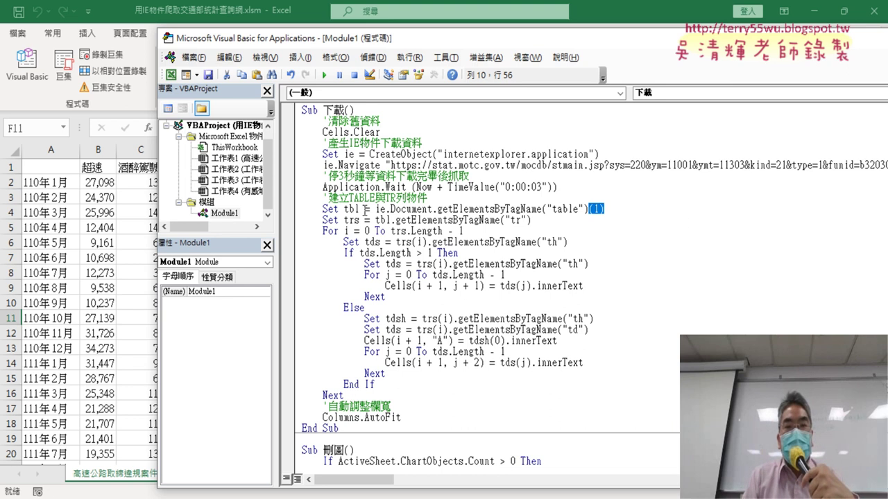
drag(360, 210, 344, 212)
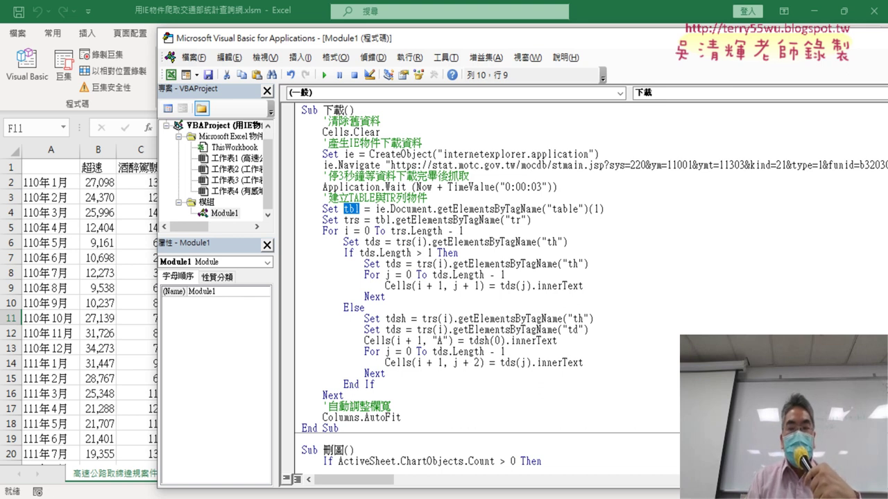
click(229, 448)
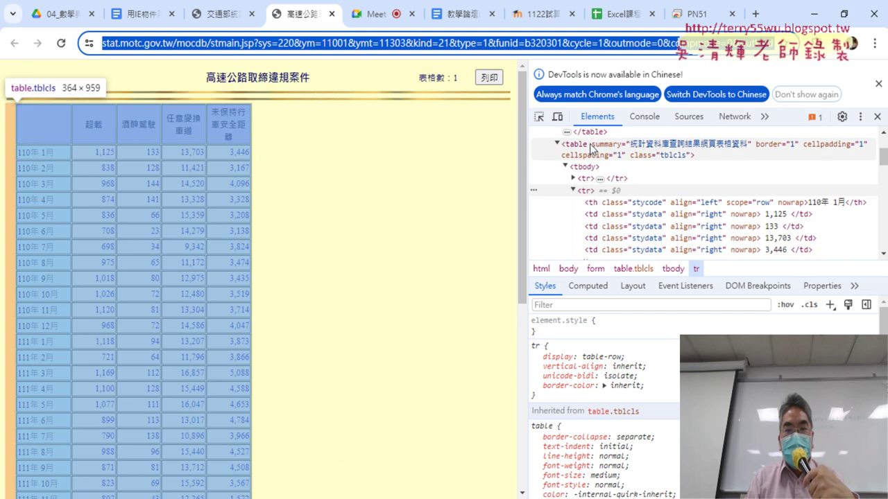
click(558, 145)
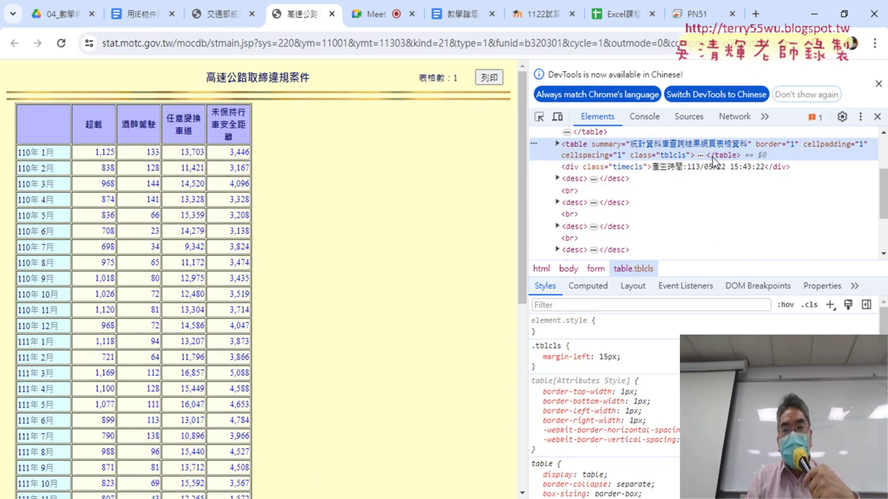
click(558, 144)
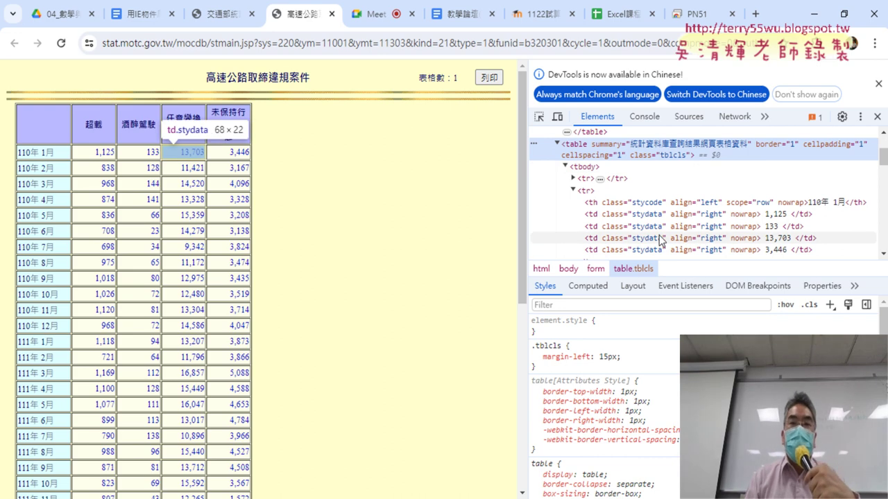
click(814, 20)
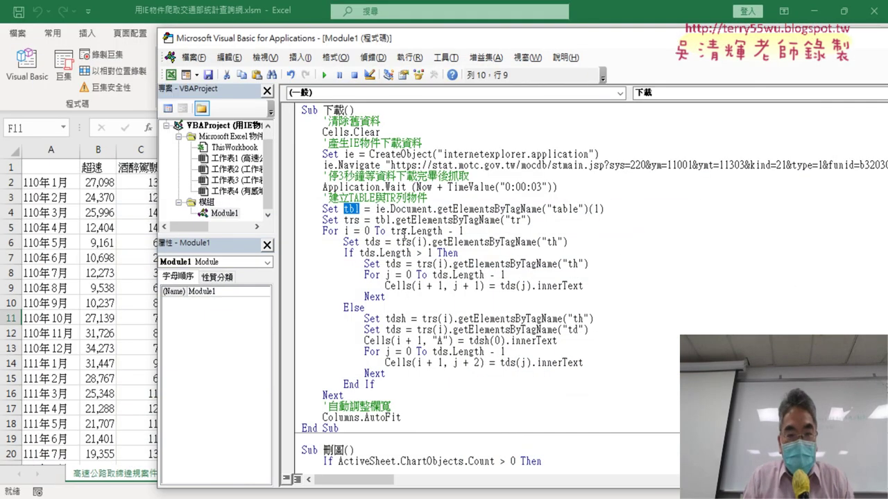
drag(405, 416, 299, 221)
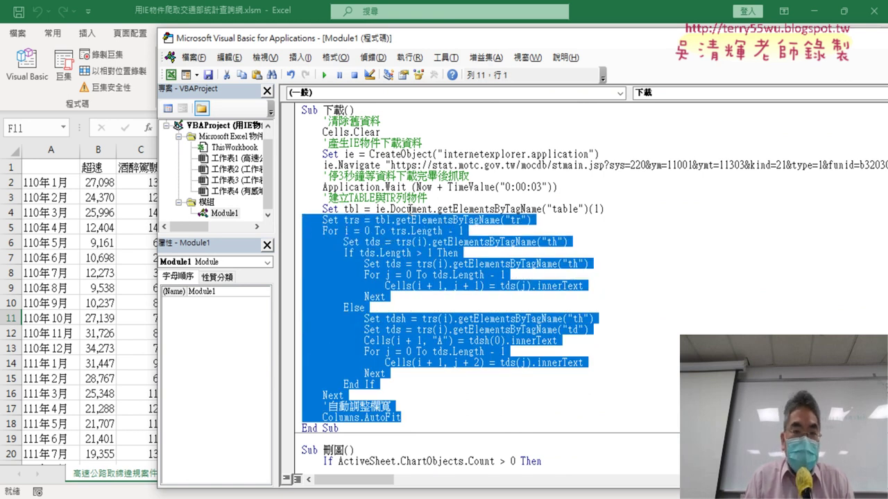
Show the Edit toolbar and dock it alongside the other VBA toolbars
right_click(322, 75)
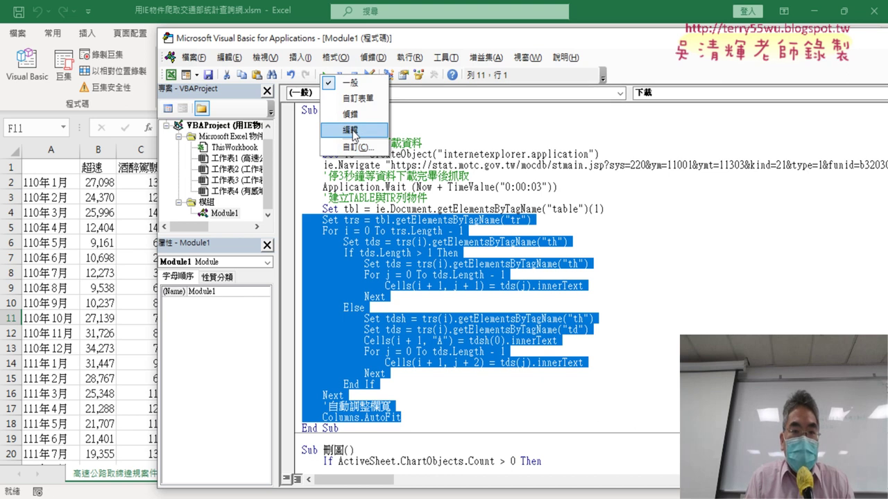
click(351, 122)
drag(192, 129, 298, 103)
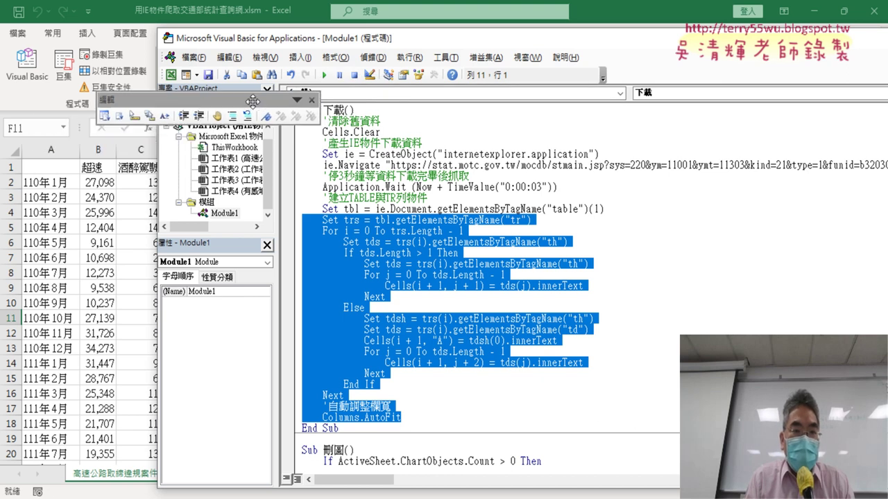
right_click(310, 77)
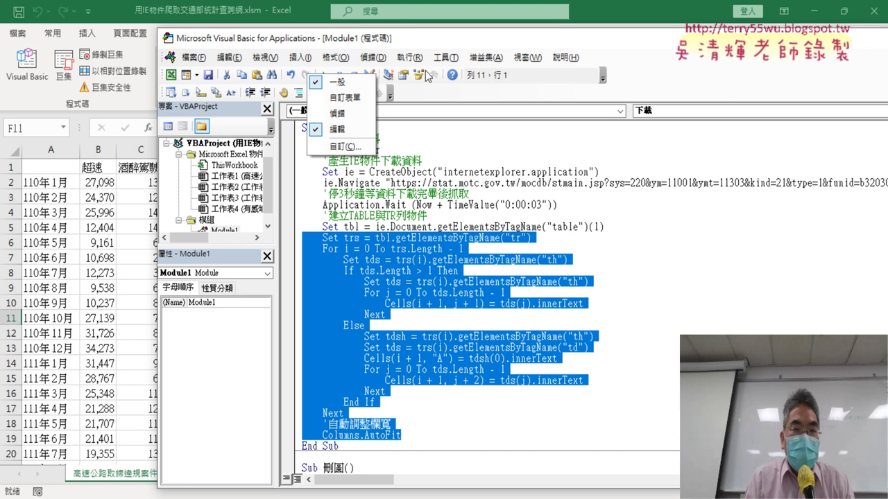
click(448, 95)
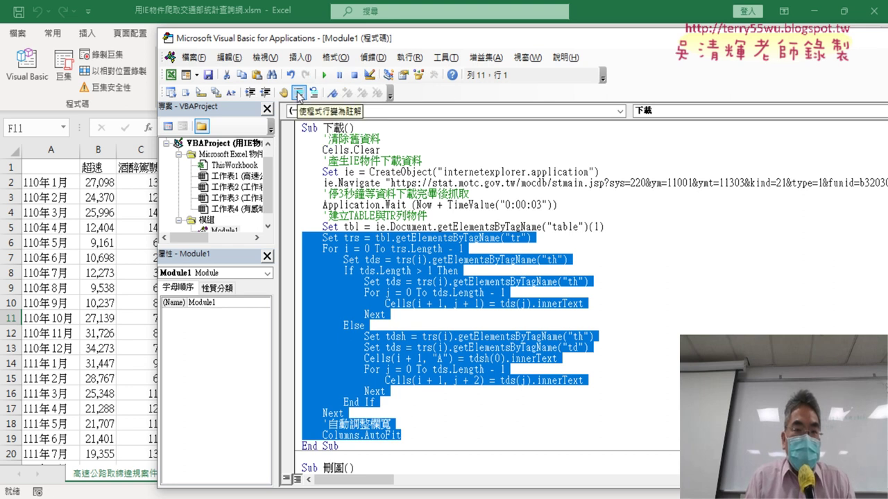
Comment out the row loop through Columns.AutoFit and insert blank lines below Set tbl
click(298, 93)
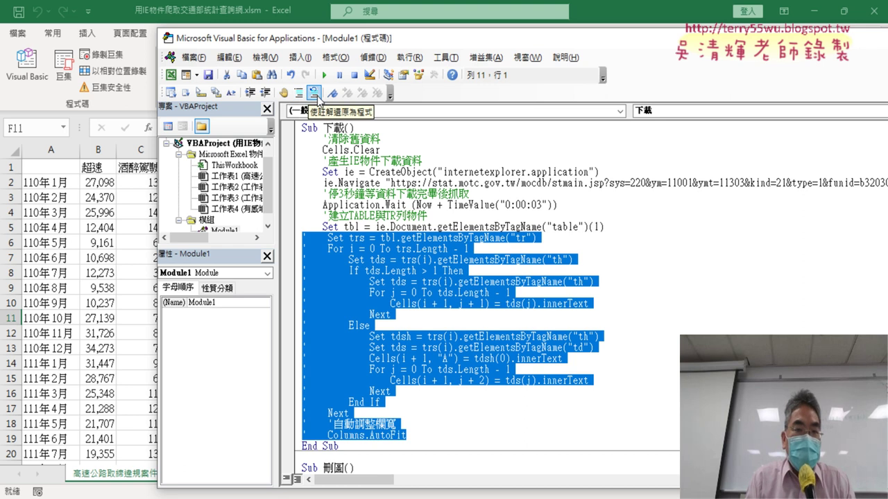
click(314, 93)
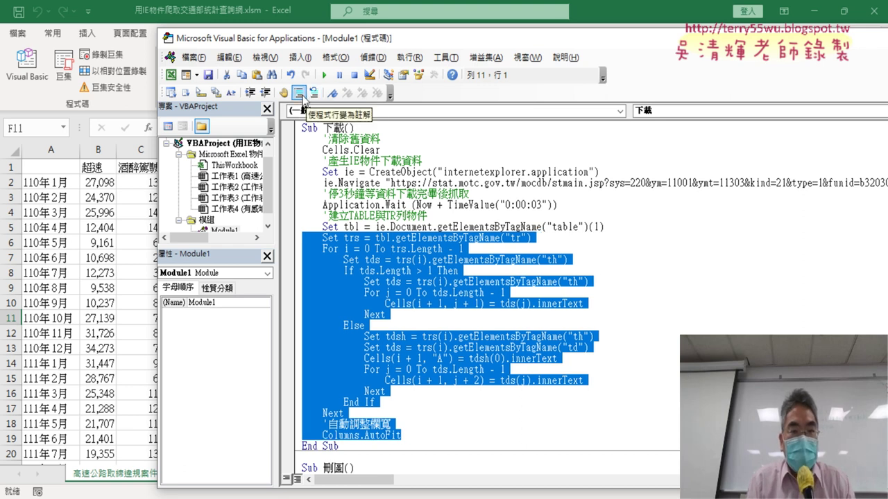
click(299, 93)
click(626, 224)
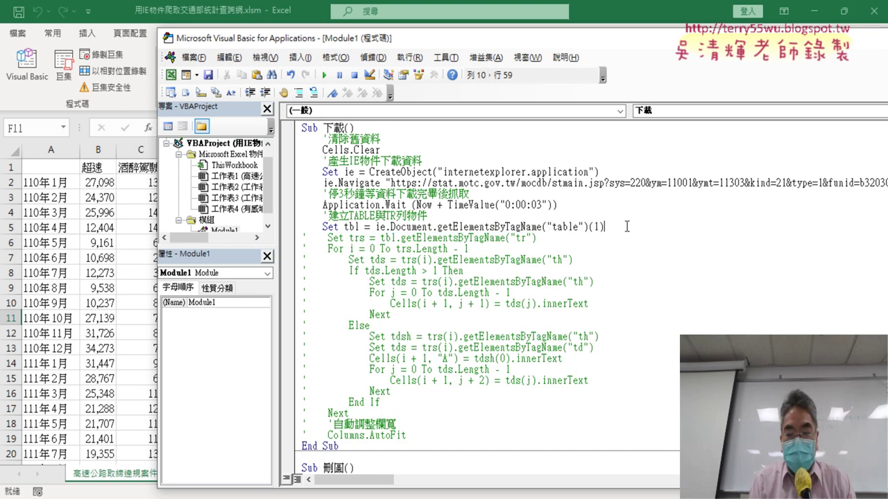
key(Return)
key(Return)
key(Return)
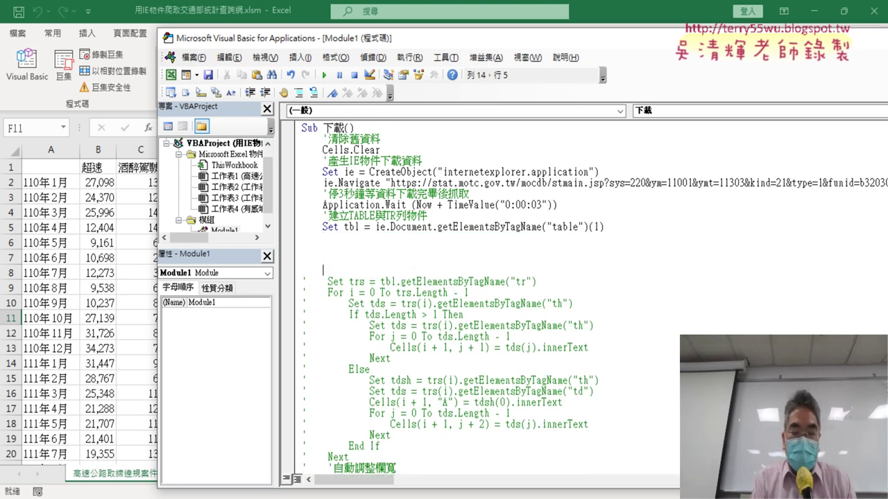
key(Up)
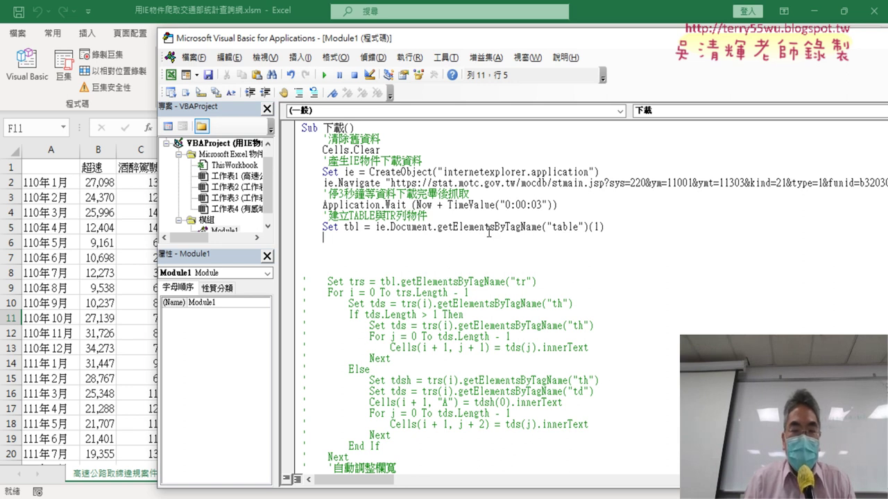
drag(342, 227, 360, 227)
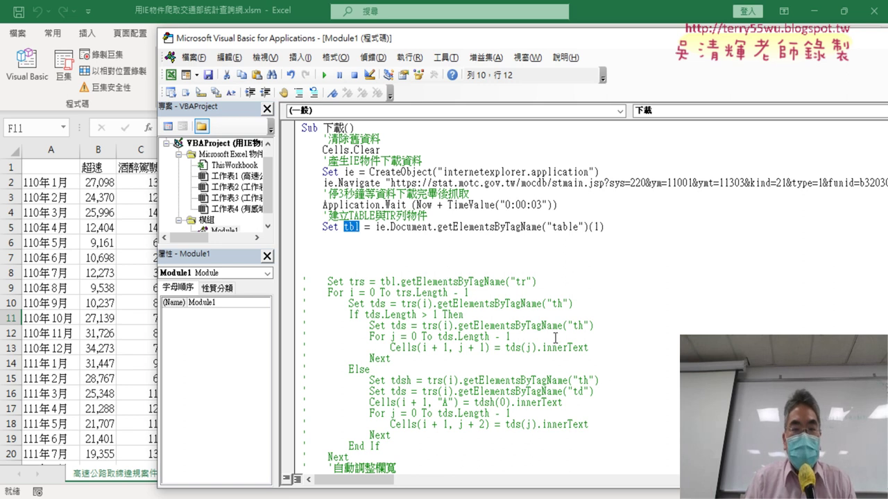
drag(591, 348, 537, 347)
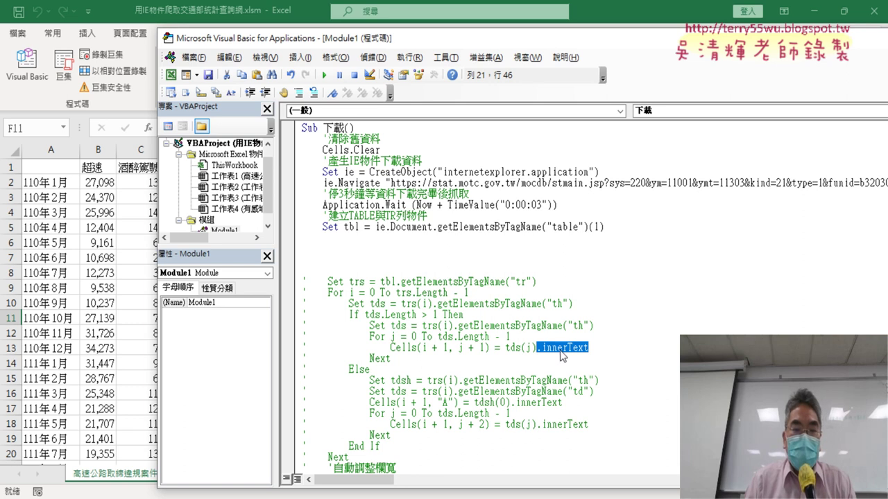
click(352, 239)
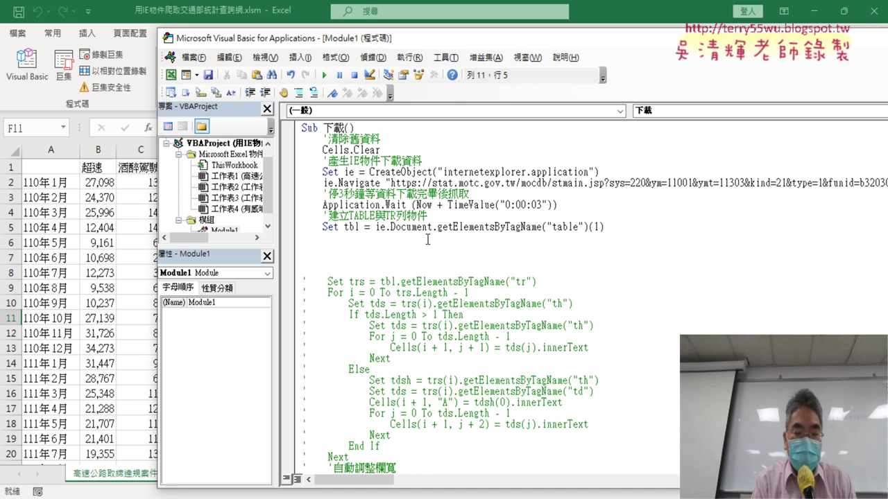
Start the new line with cells(1,"A")= and paste the tbl variable after the equals sign
text(cell)
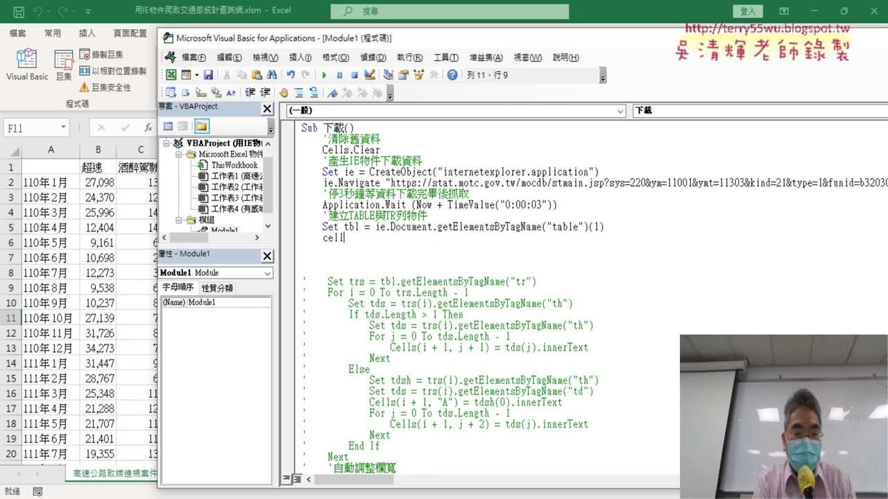
text(s()
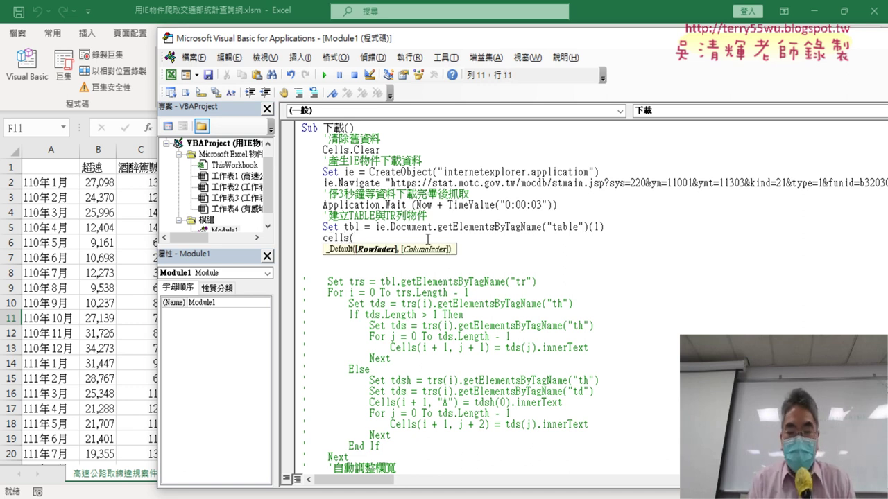
text(1,)
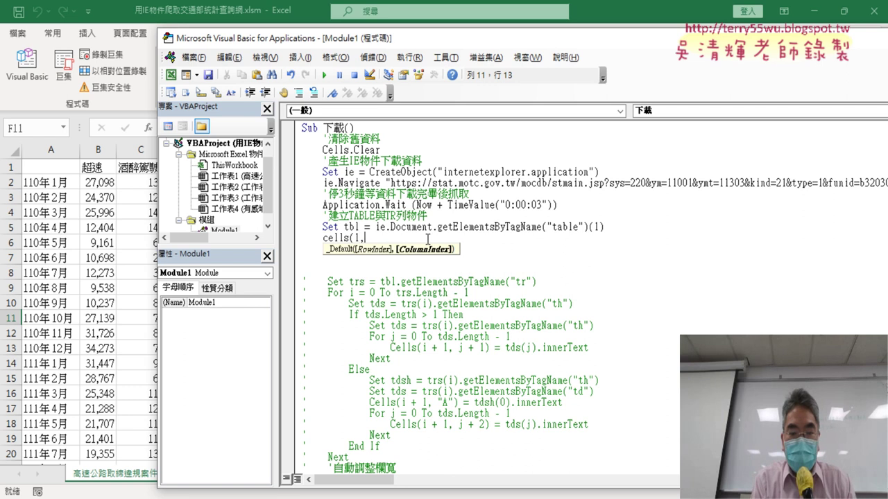
text("A")
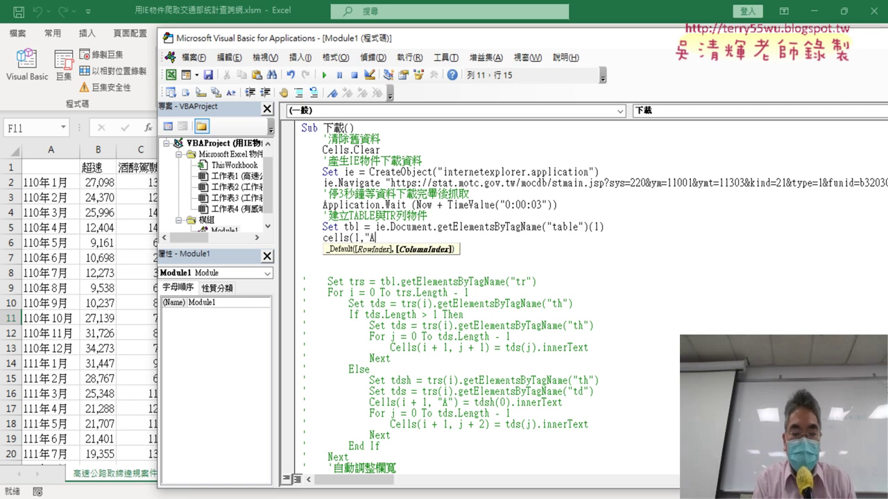
text())
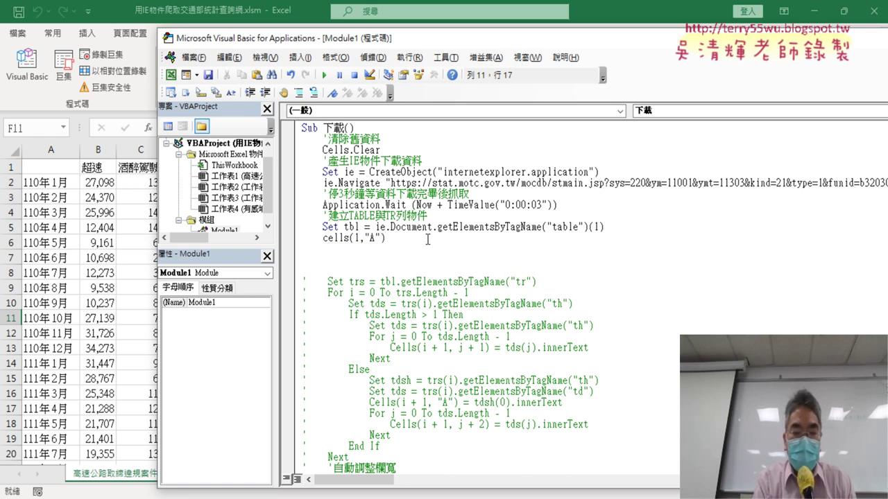
text(=)
click(360, 207)
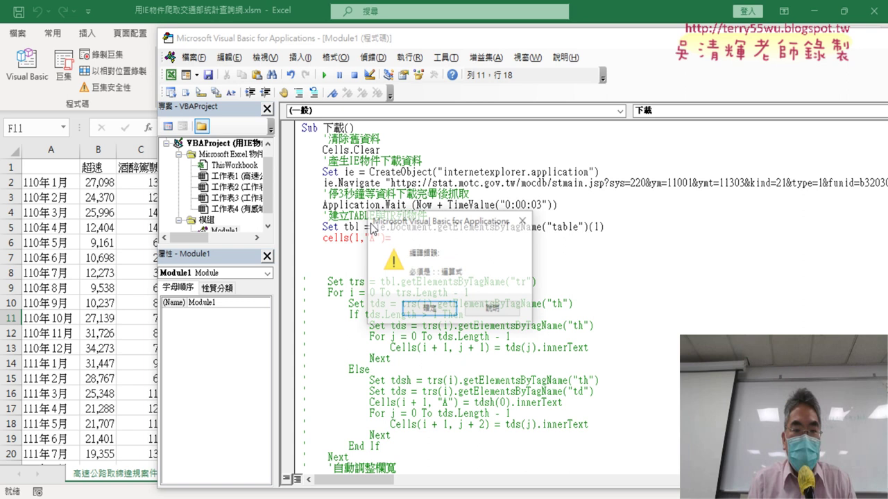
click(429, 309)
drag(365, 227, 347, 228)
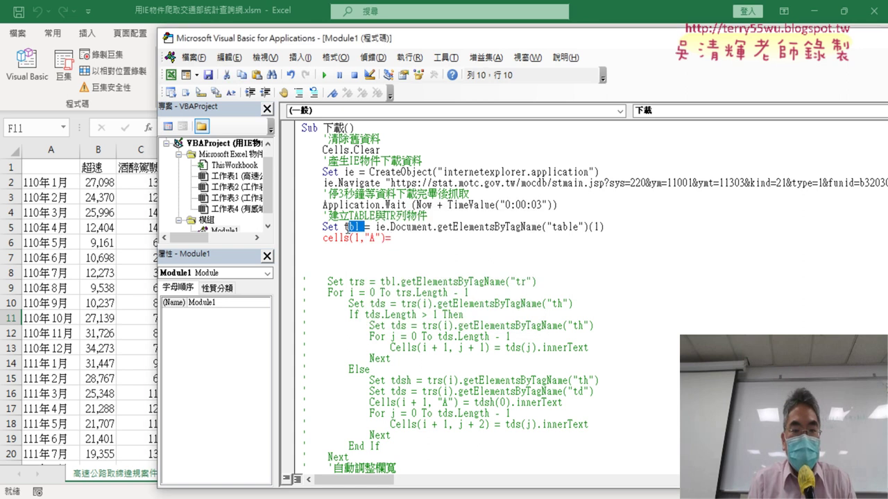
double_click(352, 228)
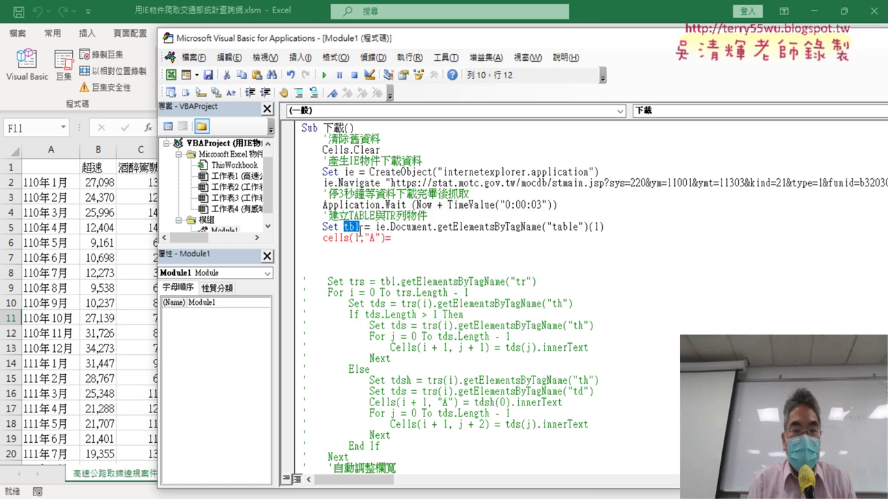
key(ctrl+c)
click(408, 237)
key(ctrl+v)
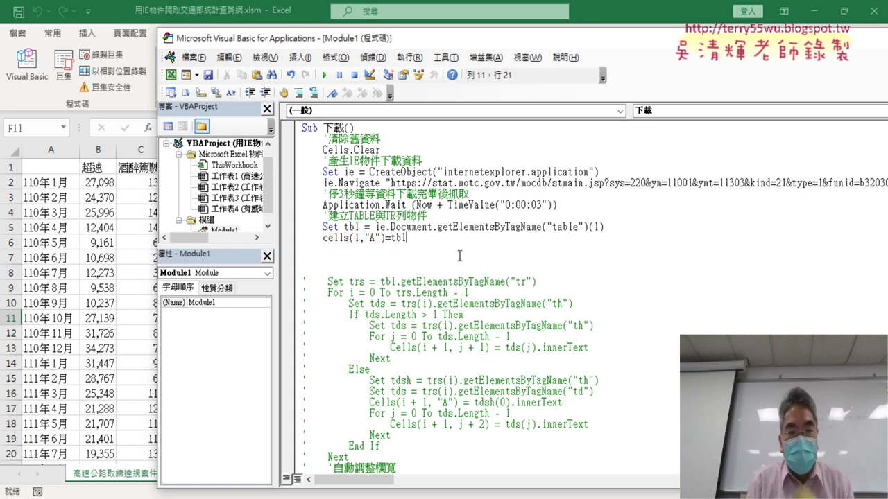
Append .innerText copied from the loop code to complete Cells(1, "A") = tbl.innerText
text(.)
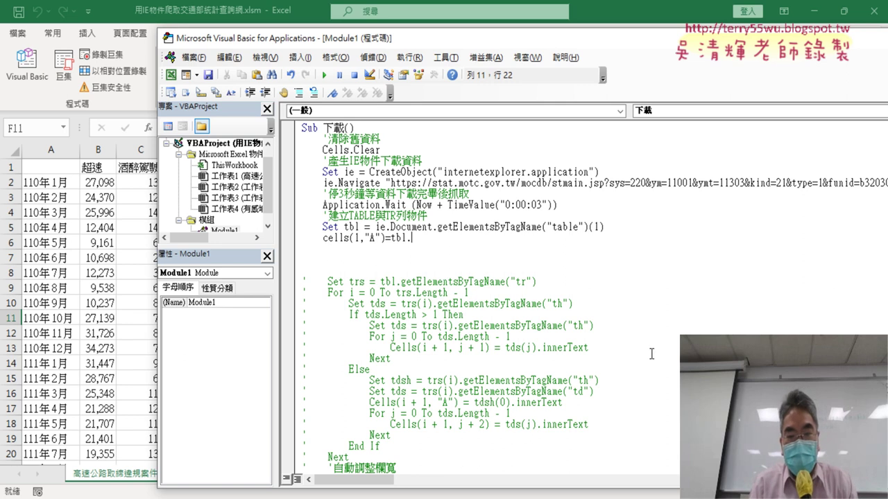
click(602, 356)
key(Return)
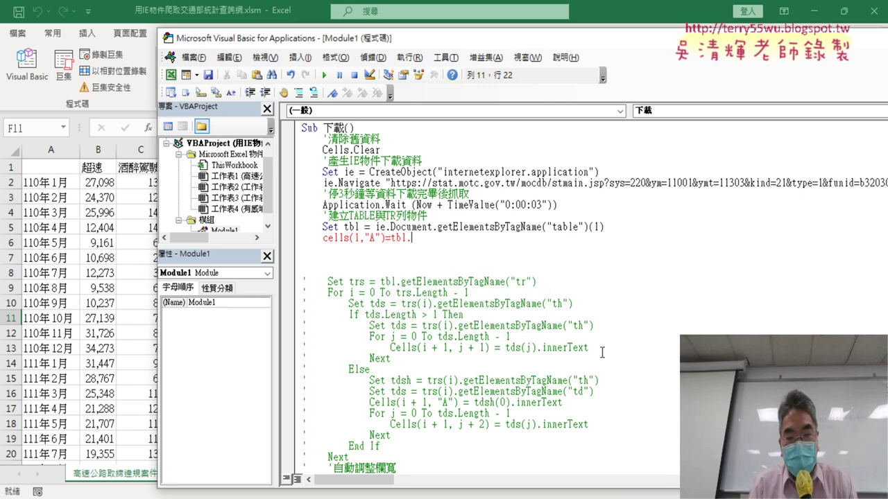
drag(603, 351, 544, 354)
key(ctrl+c)
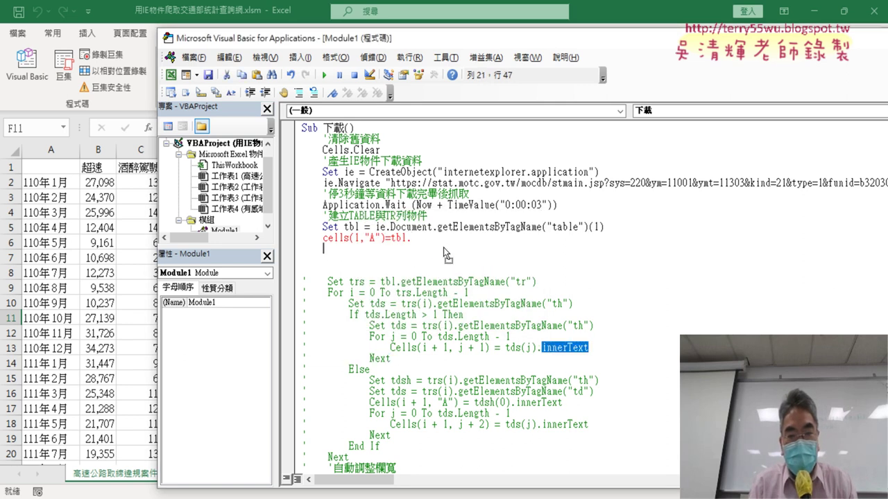
click(436, 235)
key(ctrl+v)
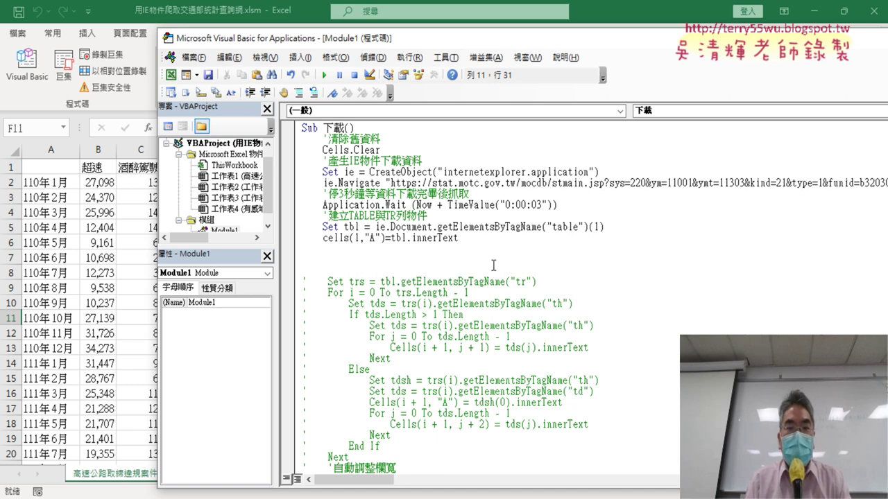
click(481, 251)
drag(475, 238, 407, 239)
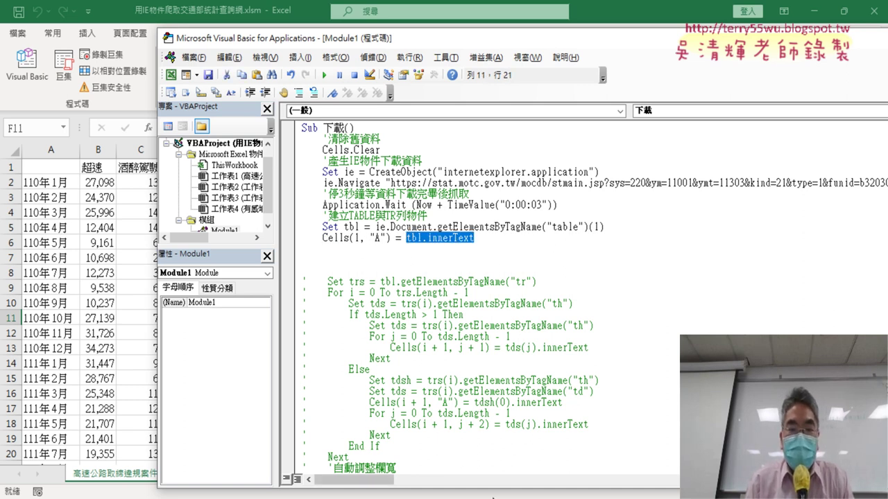
After checking the table in the browser, set a breakpoint on the Cells(1, "A") line and run 下載
click(254, 459)
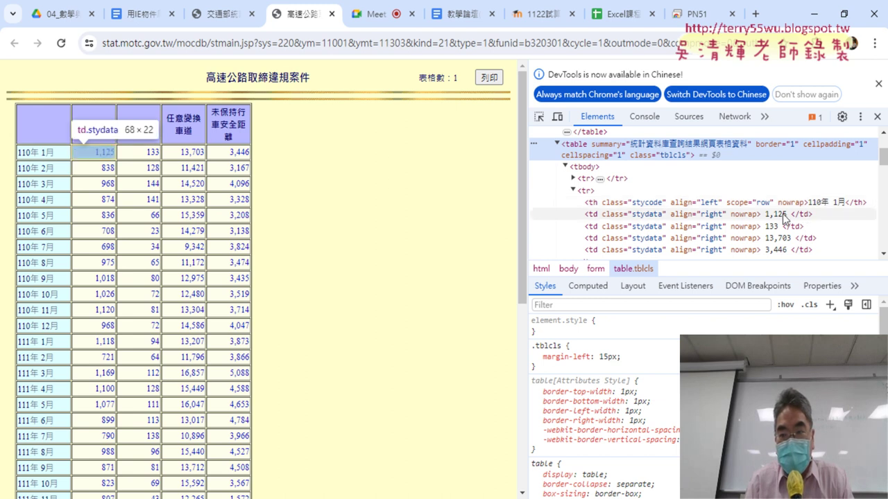
key(alt+Tab)
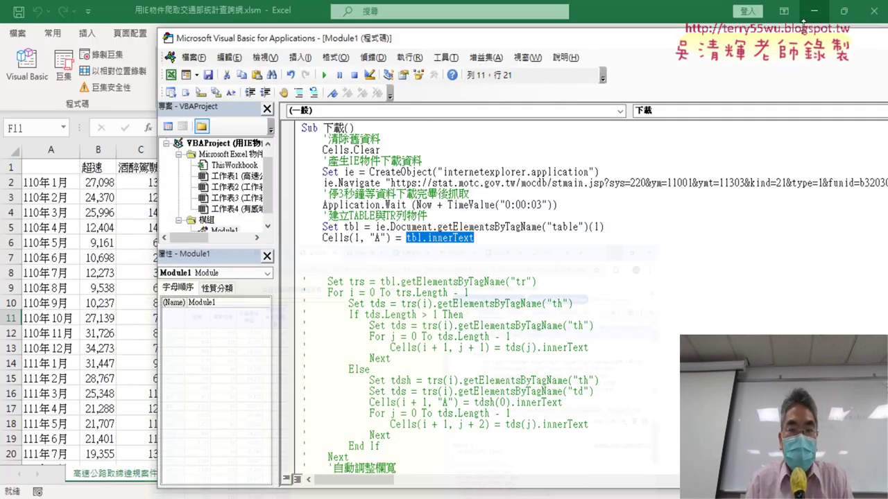
click(343, 241)
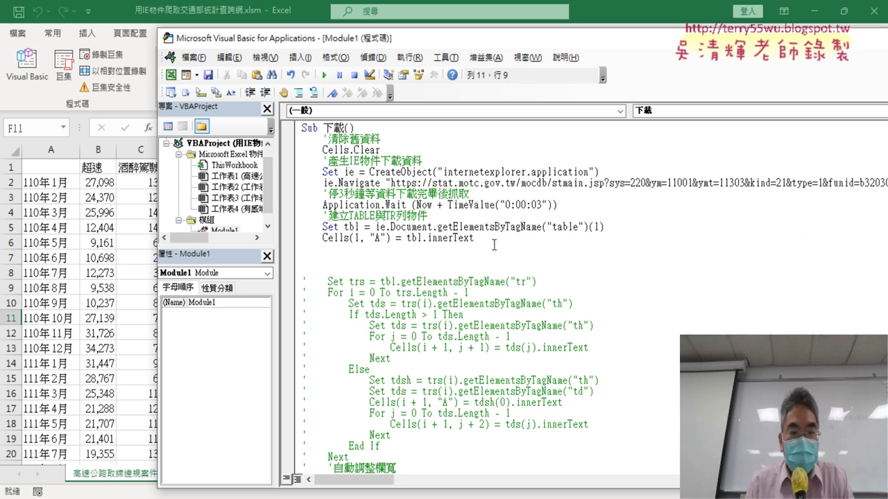
click(288, 238)
click(323, 75)
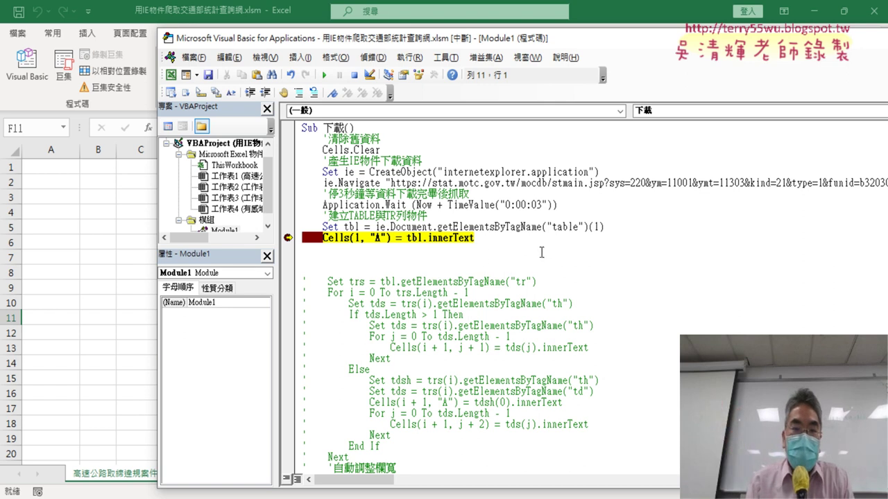
Step past the breakpoint with F8 so A1 gets the table text, end the run, and view the workbook
drag(485, 240, 406, 238)
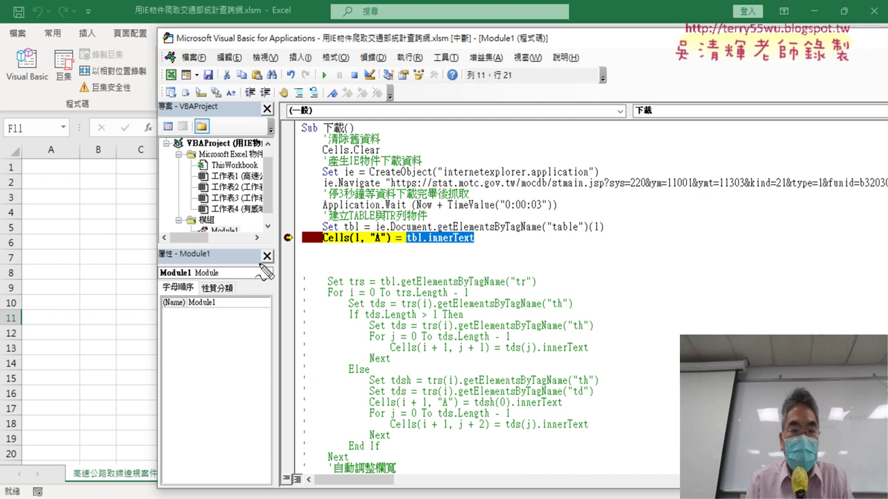
drag(68, 182, 54, 198)
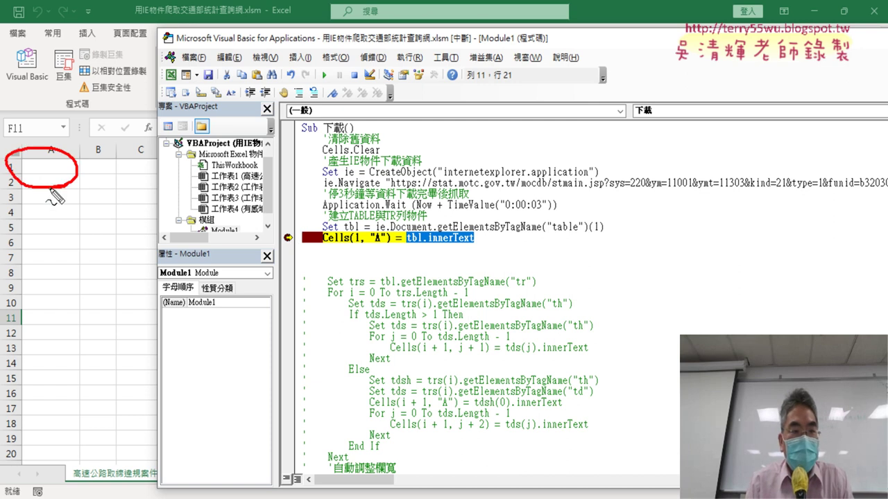
key(Escape)
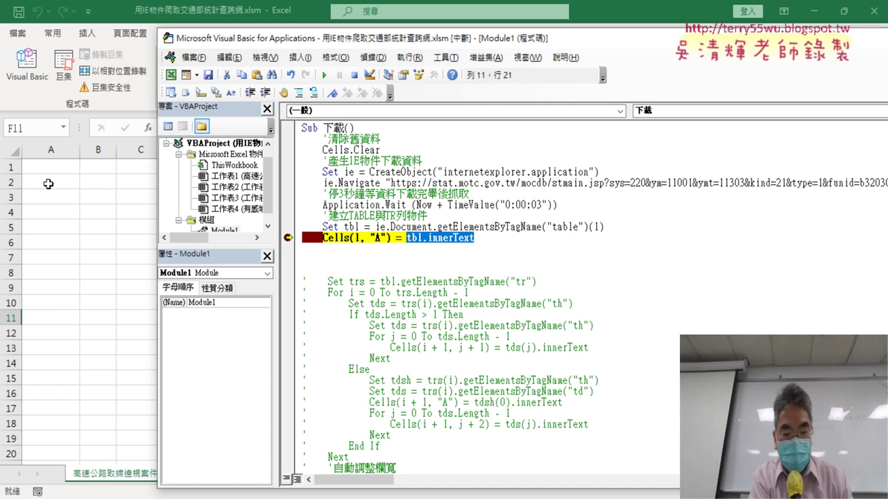
key(F8)
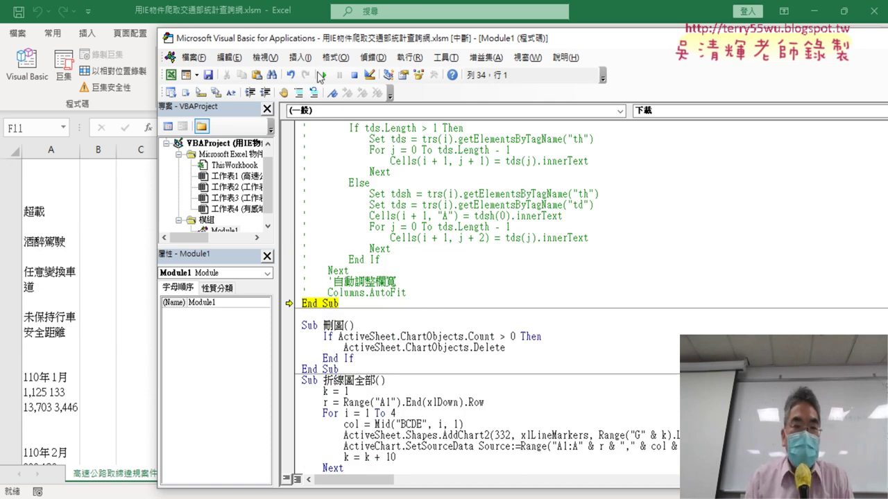
click(324, 74)
click(68, 287)
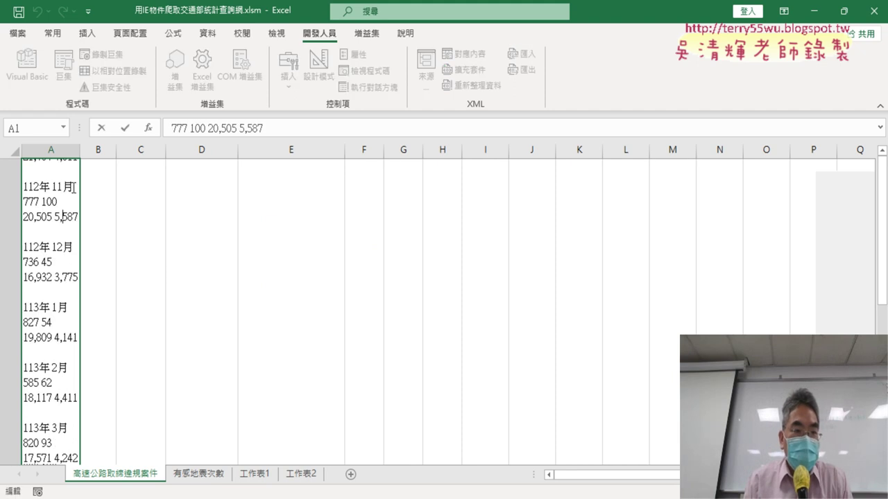
Widen column A to read the scraped month-by-month text in A1, then undo the width change
click(82, 149)
click(23, 225)
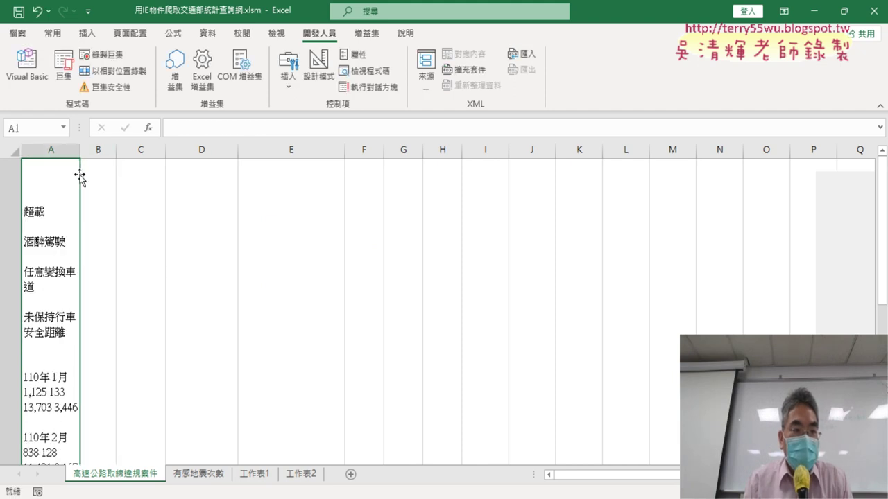
drag(80, 150, 545, 152)
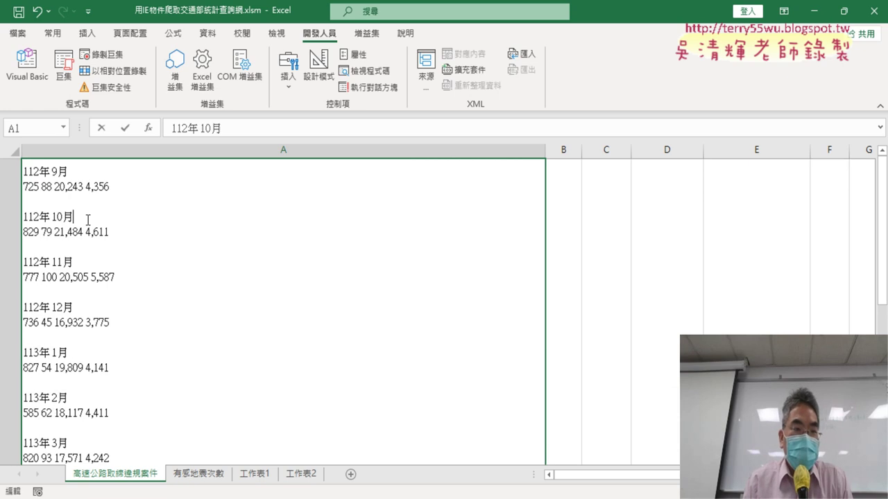
click(624, 258)
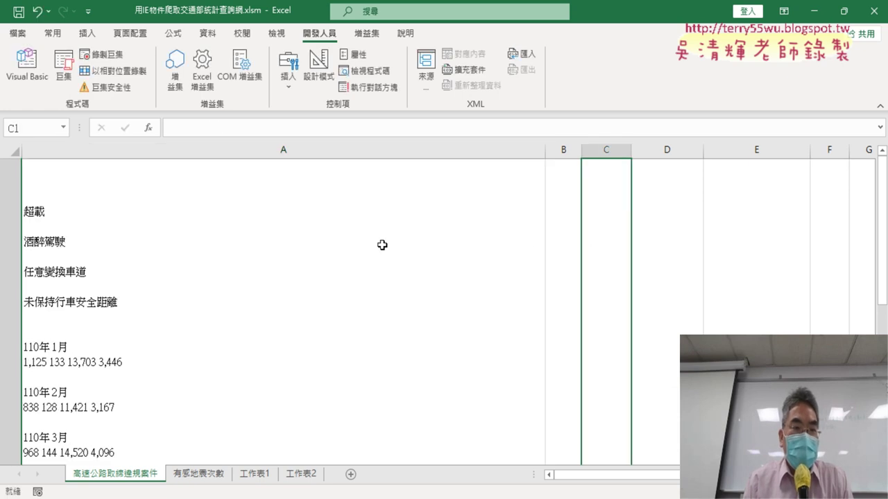
click(43, 215)
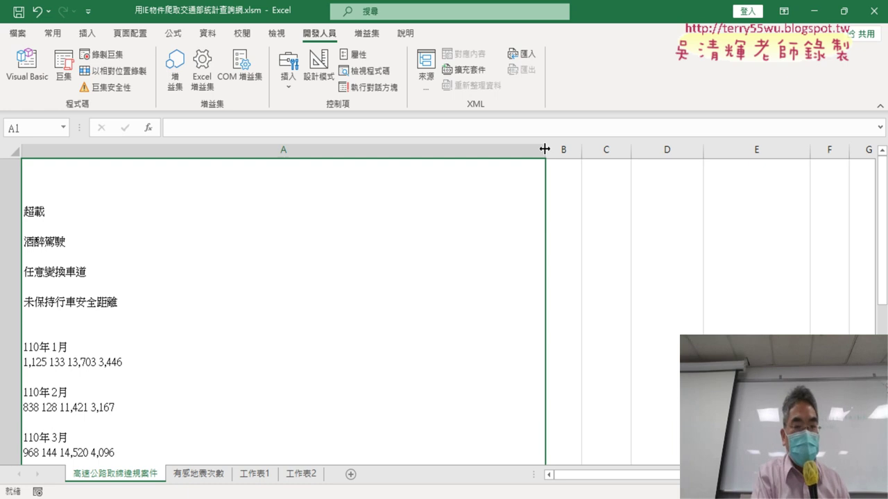
click(642, 276)
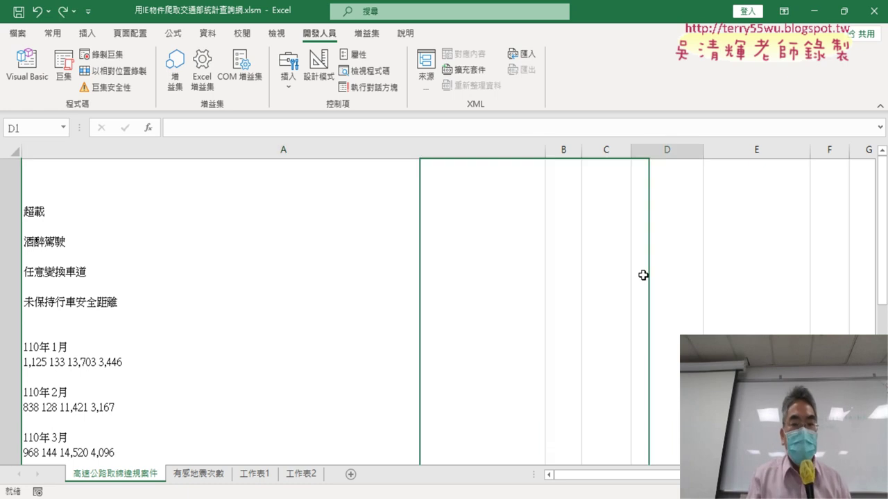
key(ctrl+z)
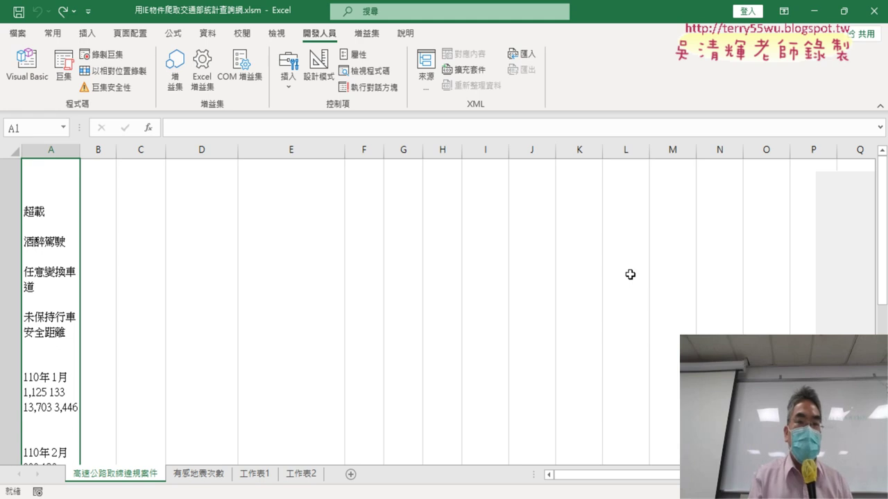
key(alt+F11)
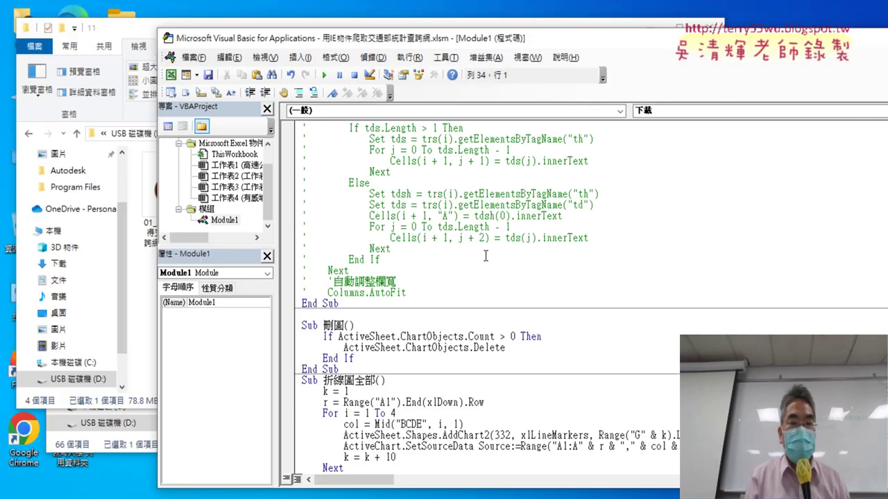
Insert a blank line above Cells(1, "A") and copy the commented Set trs line onto it
scroll(485, 256, up, 2)
scroll(486, 257, up, 2)
click(486, 184)
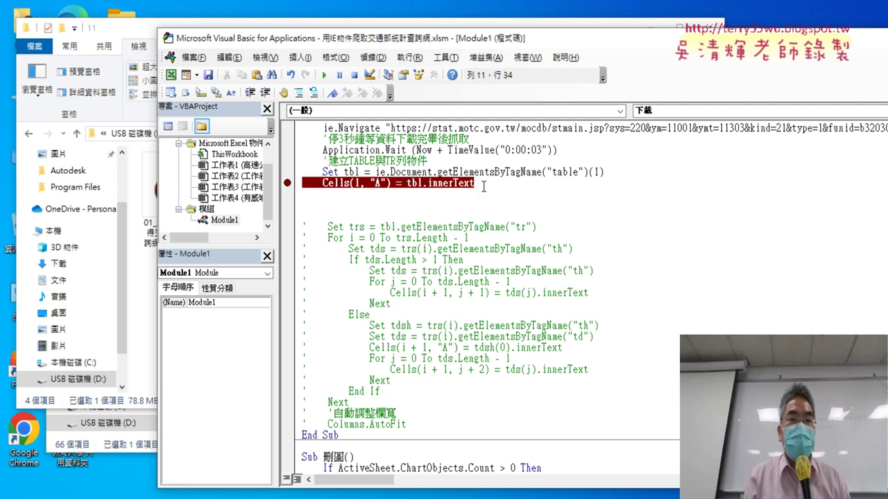
key(shift+Left)
key(shift+Left)
key(shift+Left)
key(shift+Left)
key(shift+Left)
key(shift+Left)
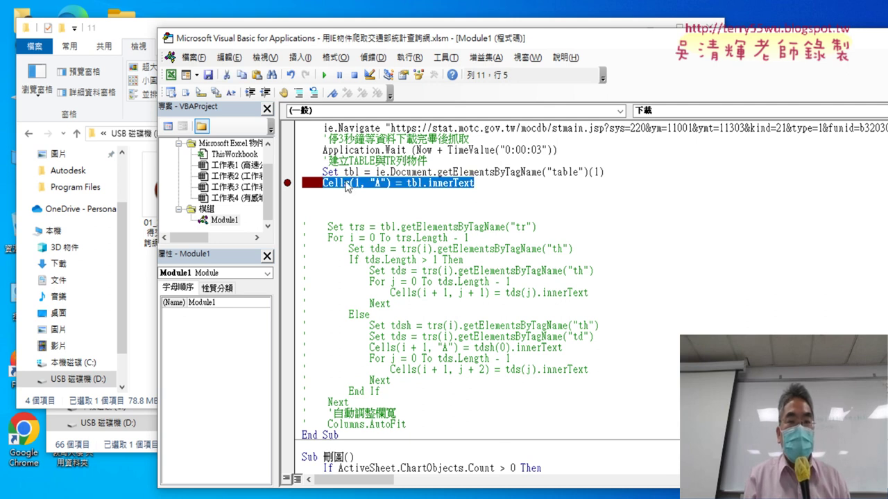
click(439, 186)
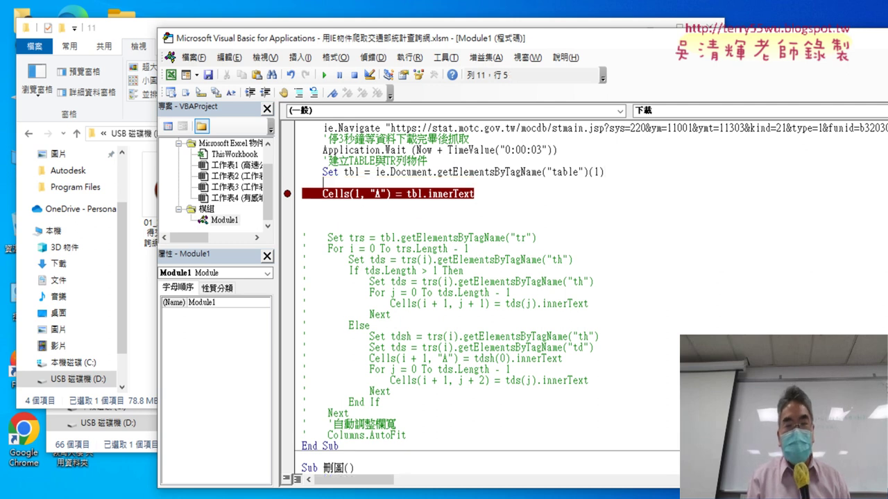
key(Return)
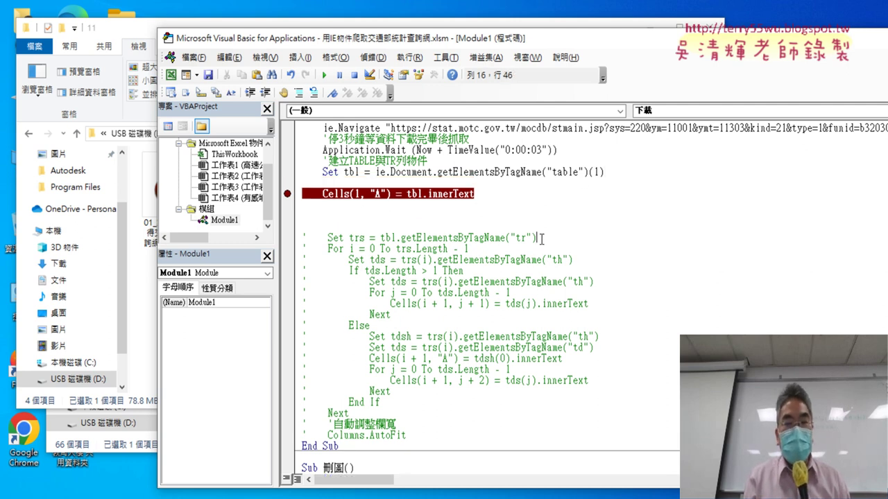
drag(541, 238, 317, 240)
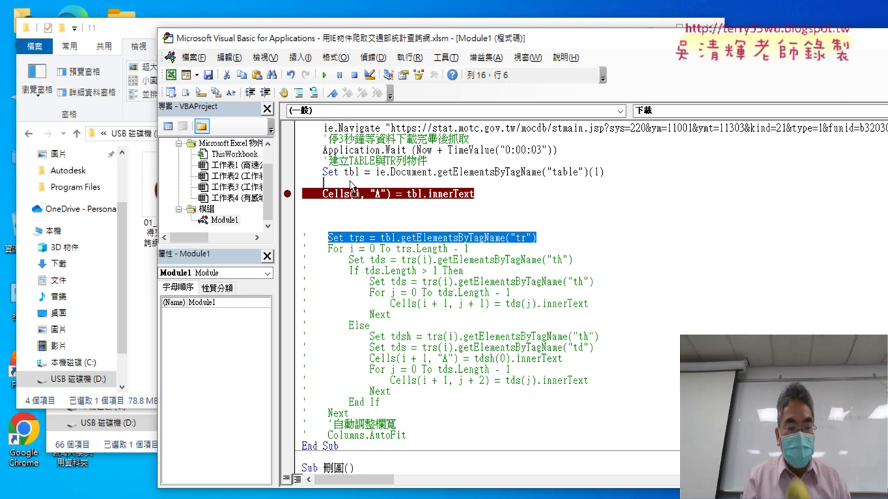
drag(329, 242, 355, 184)
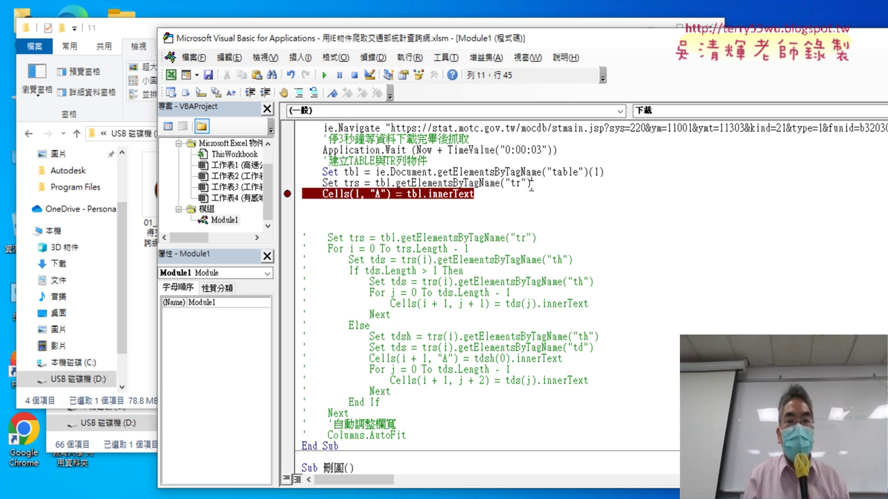
Review the tbl, getElementsByTagName, "tr" and trs parts of the new line, then bring the worksheet back
double_click(346, 171)
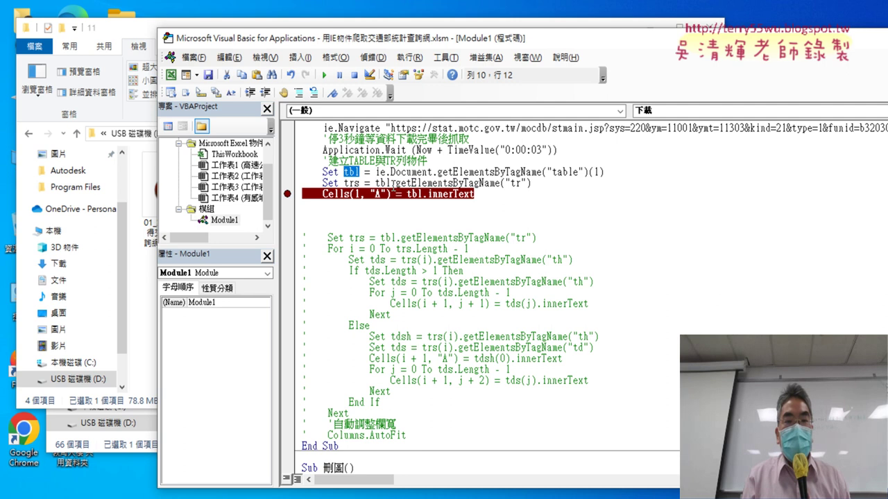
drag(392, 184, 497, 184)
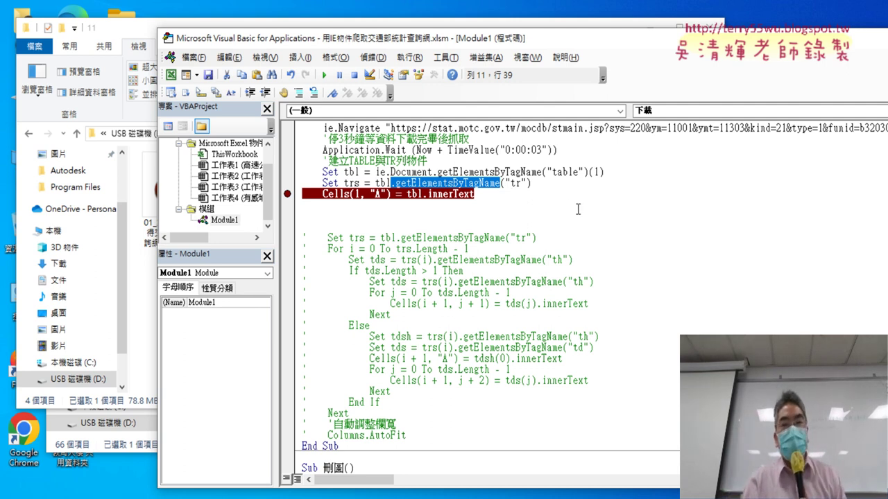
double_click(515, 183)
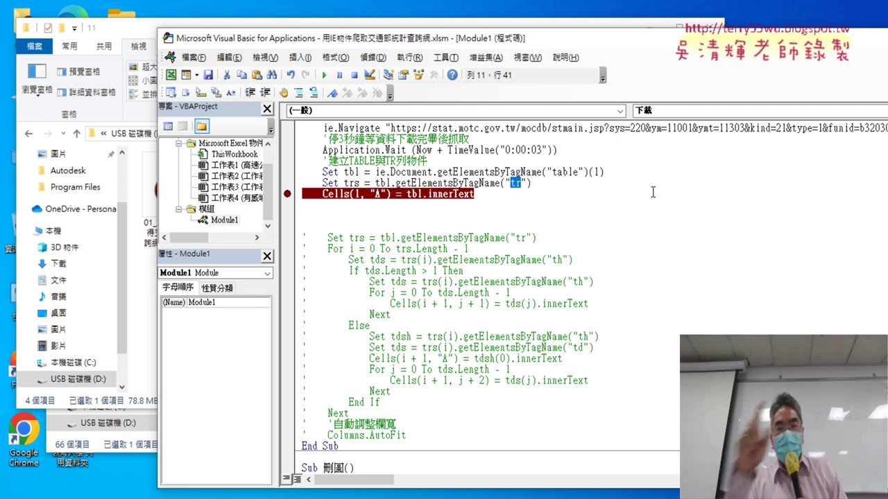
click(357, 183)
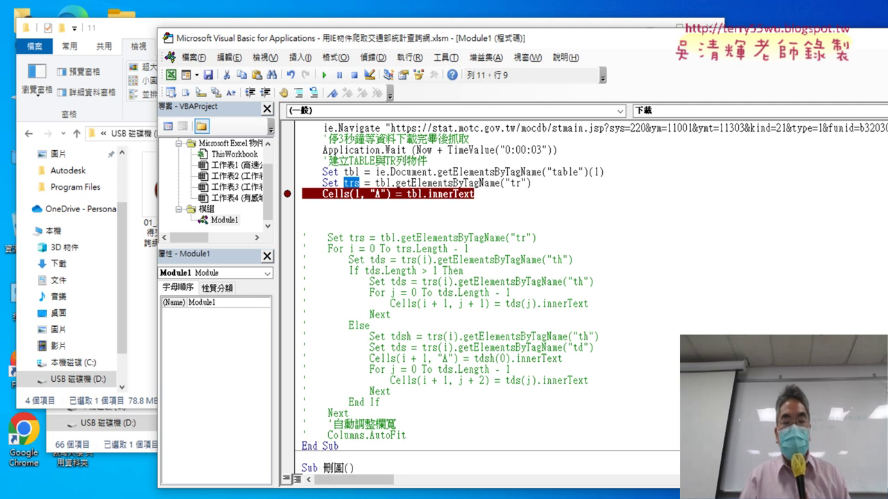
mouse_move(395, 491)
click(324, 423)
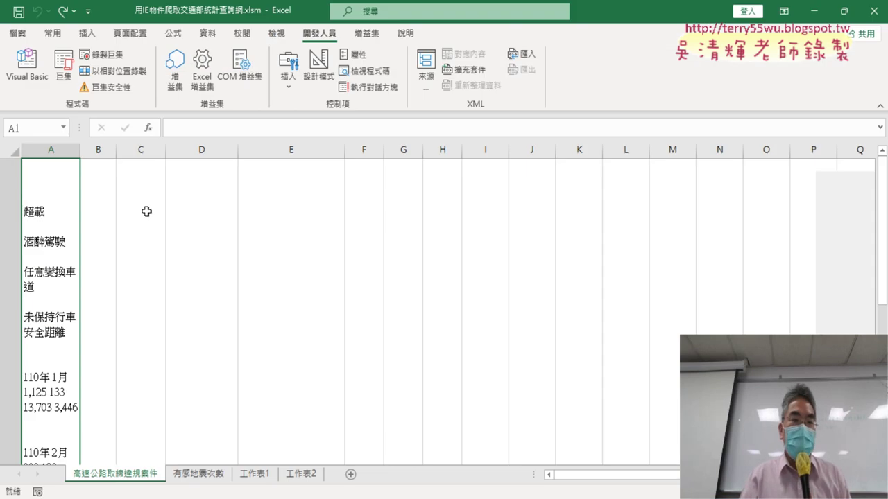
Change the first Cells line to Cells(1, "A") = trs(0).innerText
click(36, 78)
click(382, 196)
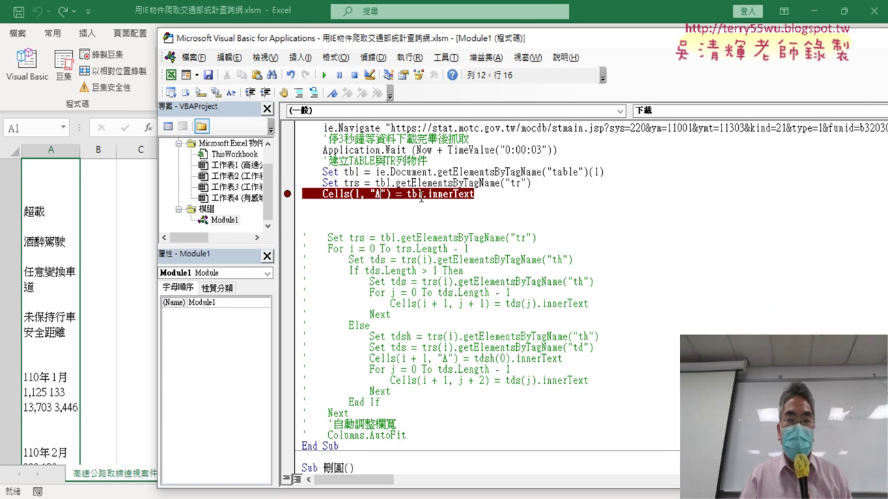
key(BackSpace)
key(BackSpace)
text(r)
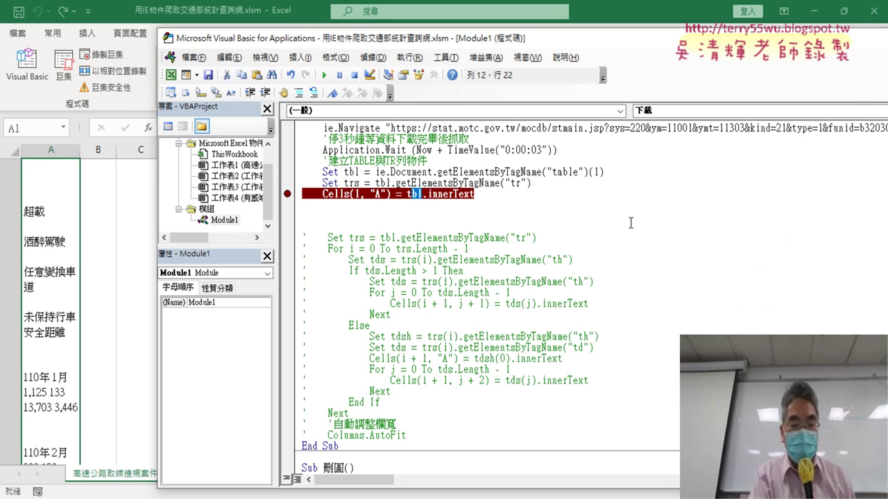
text(s)
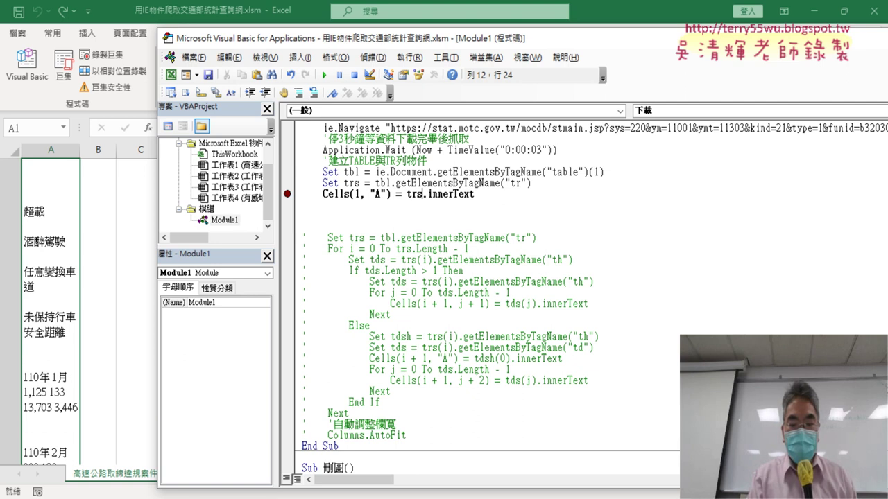
text(())
key(Left)
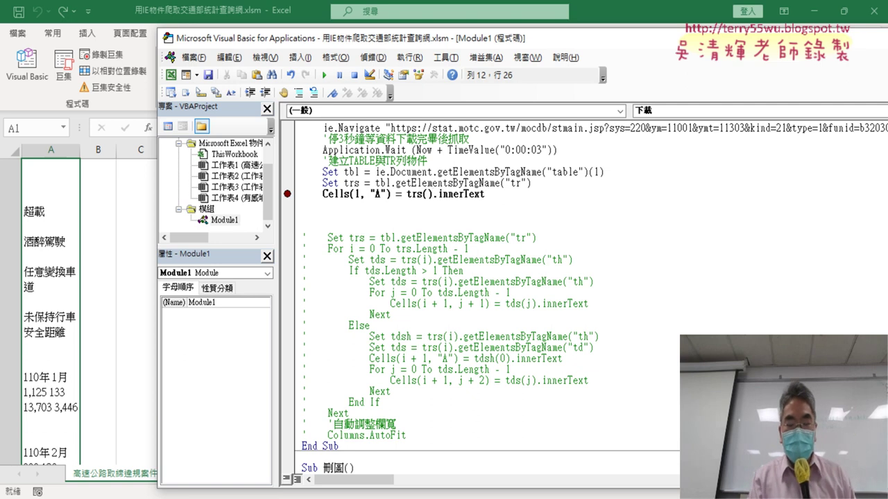
text(0)
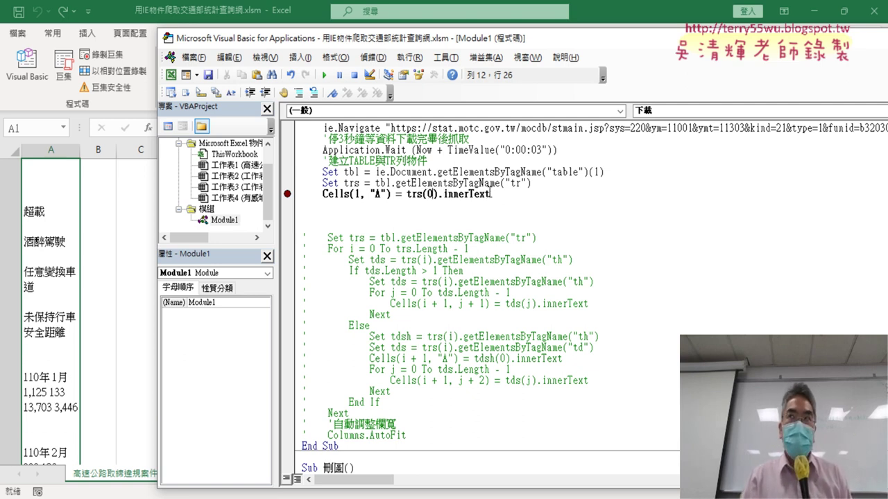
Run the macro so the sheet clears and execution pauses at the trs(0) breakpoint line
double_click(431, 194)
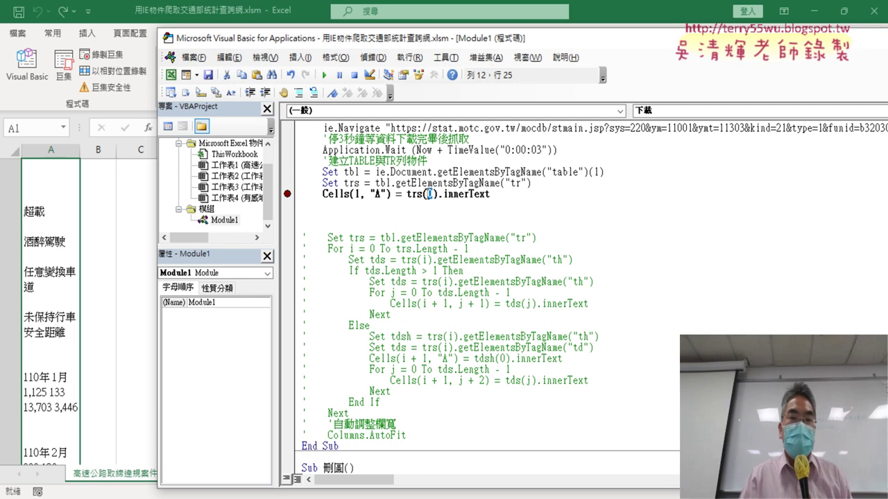
text(0)
click(479, 199)
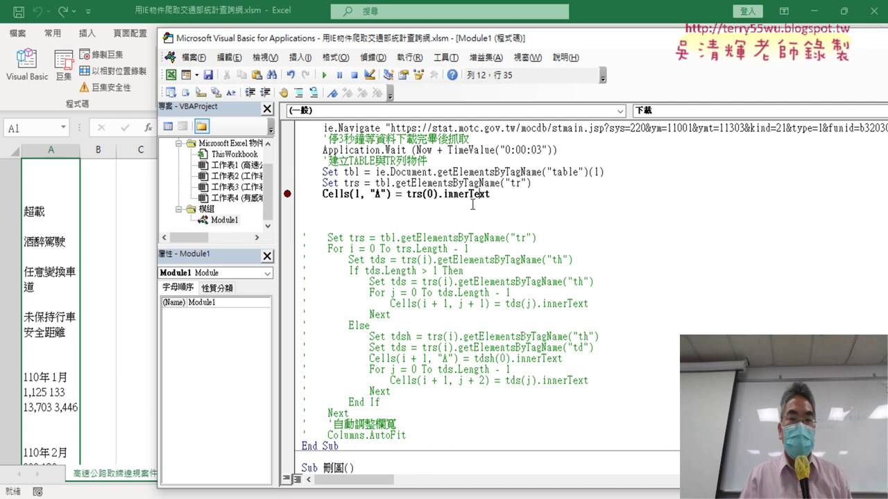
click(491, 196)
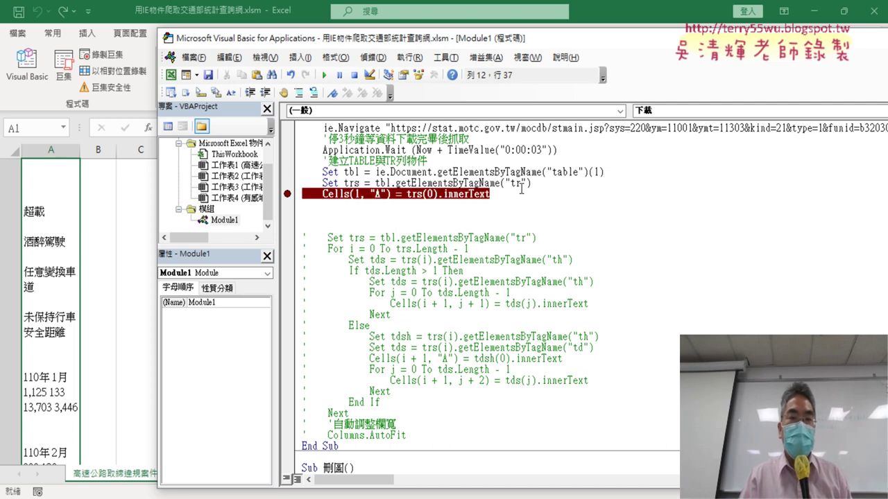
click(324, 75)
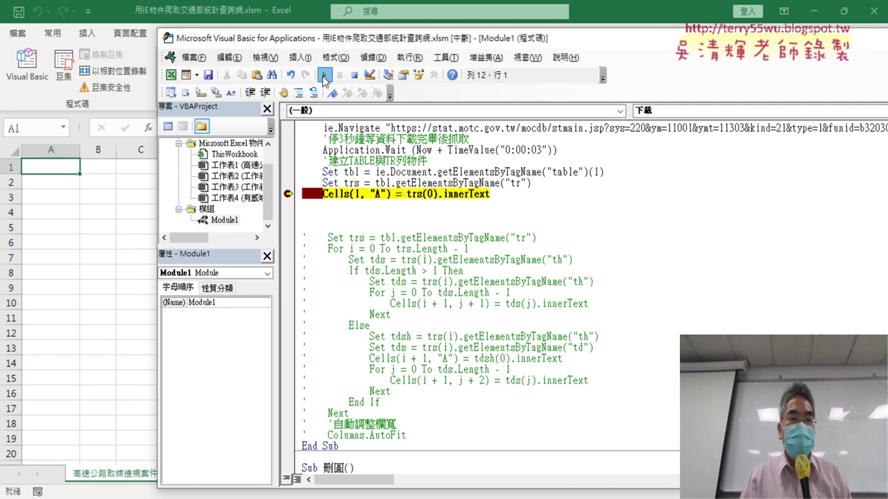
Finish the paused run and duplicate the Cells(1, "A") line onto the line below
click(324, 75)
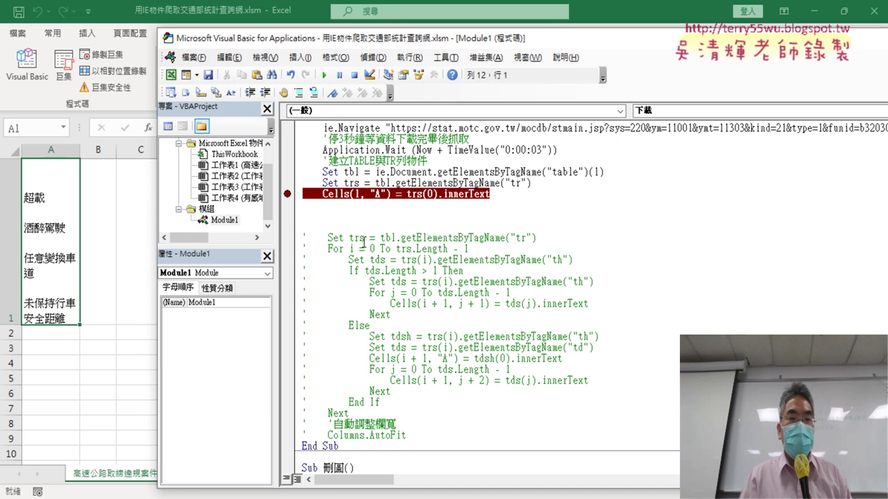
drag(498, 195, 325, 197)
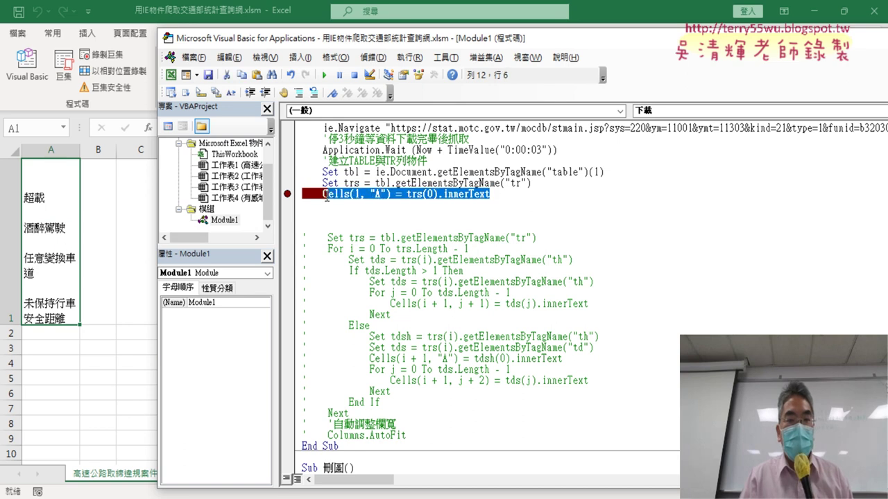
key(ctrl+c)
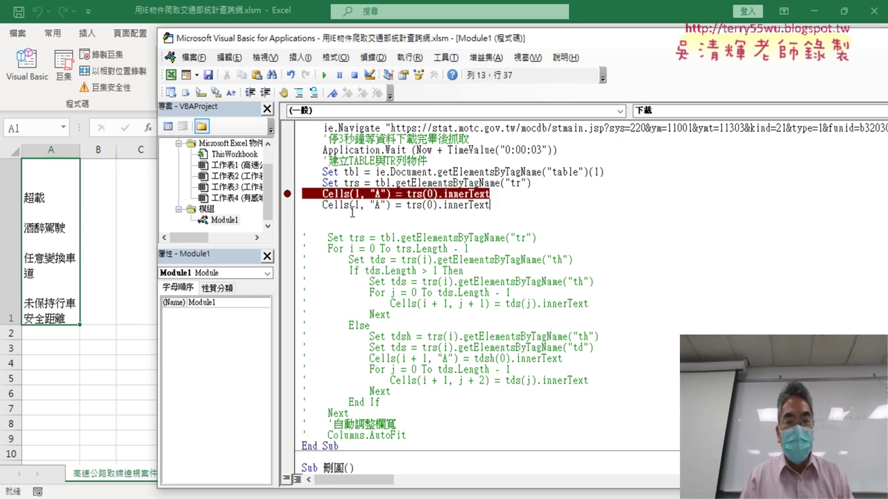
click(325, 205)
key(ctrl+v)
Change the copy to Cells(2, "A") = trs(1).innerText and rerun the macro
double_click(358, 205)
text(2)
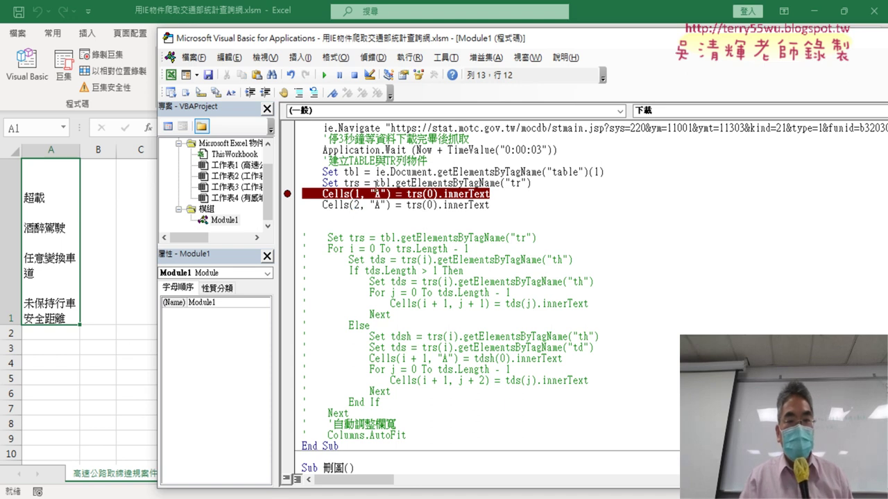
double_click(432, 205)
text(1)
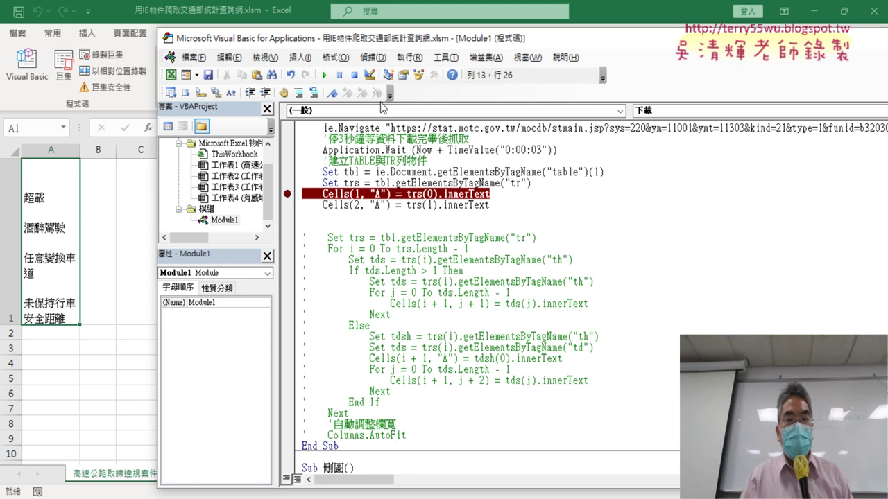
click(323, 75)
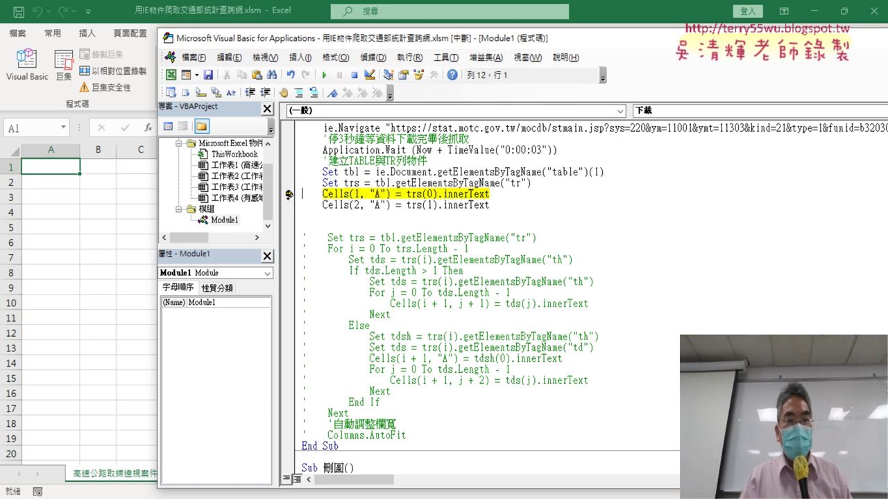
Finish the paused run and copy the Cells(2, "A") line to a new line below
click(324, 75)
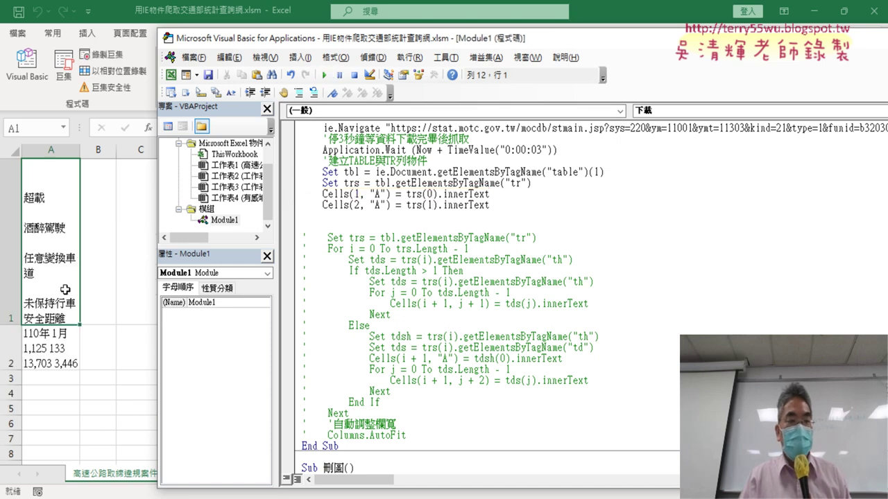
drag(488, 205, 328, 205)
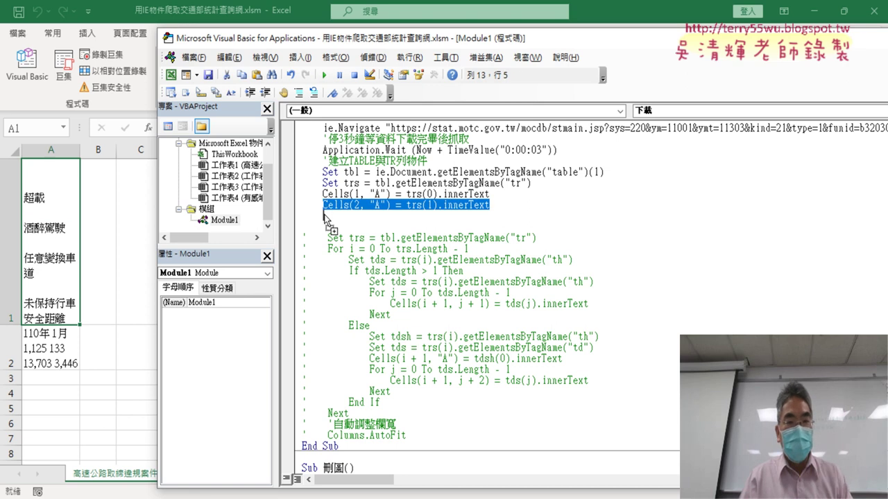
drag(325, 217, 323, 217)
Edit the copy to Cells(3, "A") = trs(2).innerText and rerun the macro
double_click(356, 215)
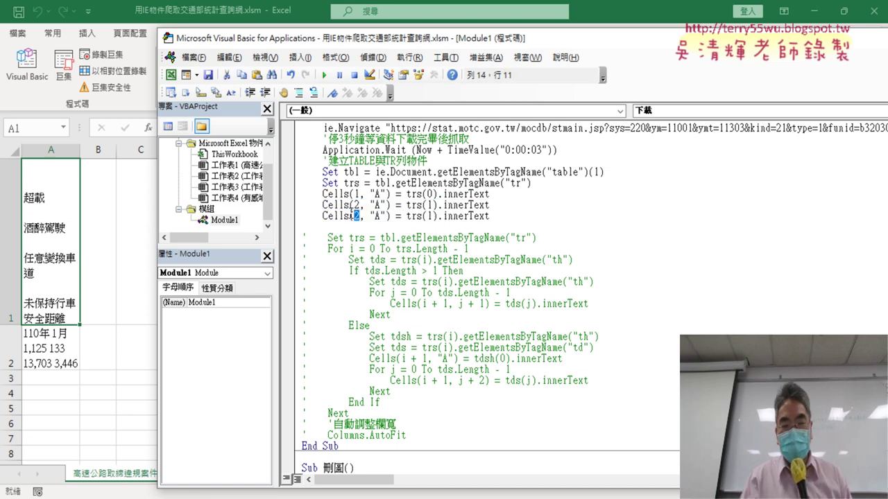
text(3)
double_click(432, 216)
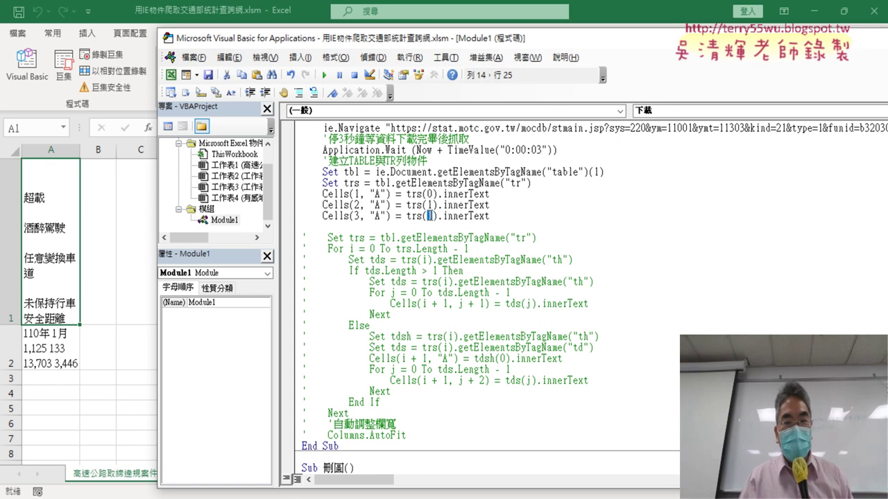
text(2)
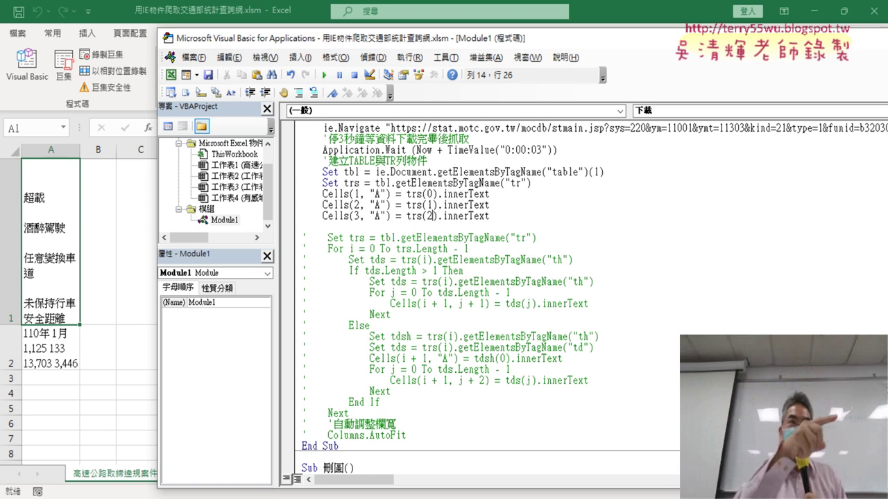
click(330, 79)
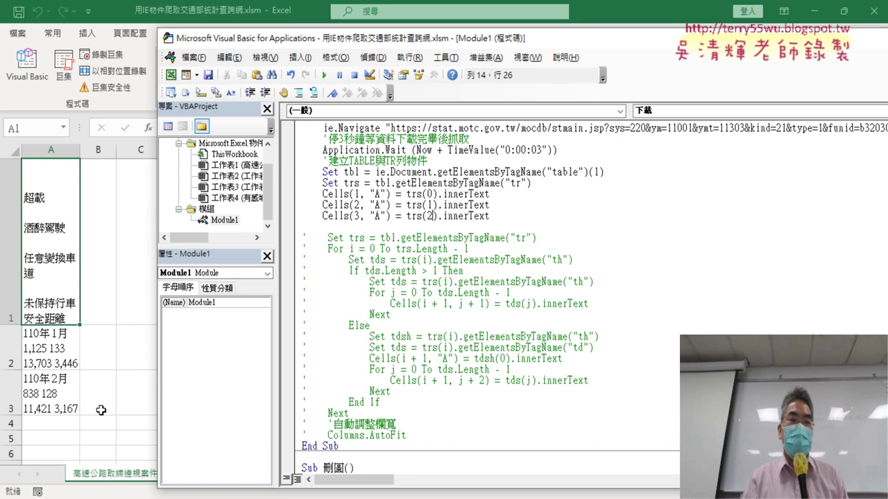
drag(503, 220, 289, 196)
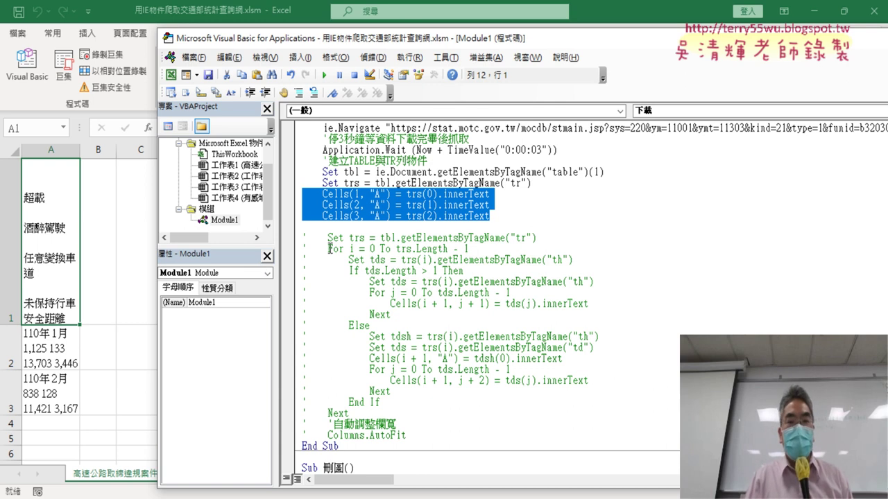
Place a For i = 0 To trs.Length - 1 line below the Cells lines, reviewing its range
mouse_move(329, 248)
mouse_down()
mouse_move(469, 250)
mouse_move(423, 229)
mouse_up()
text(For i = 0 To trs.Length - 1)
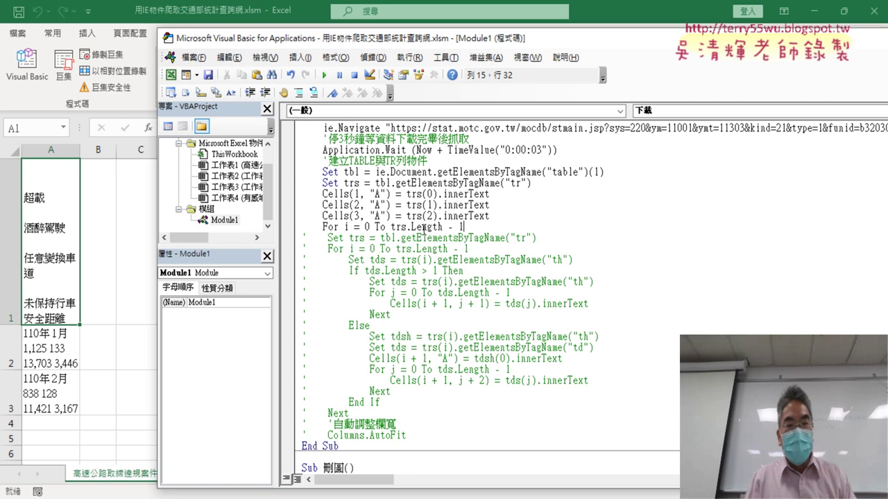
key(Return)
key(Return)
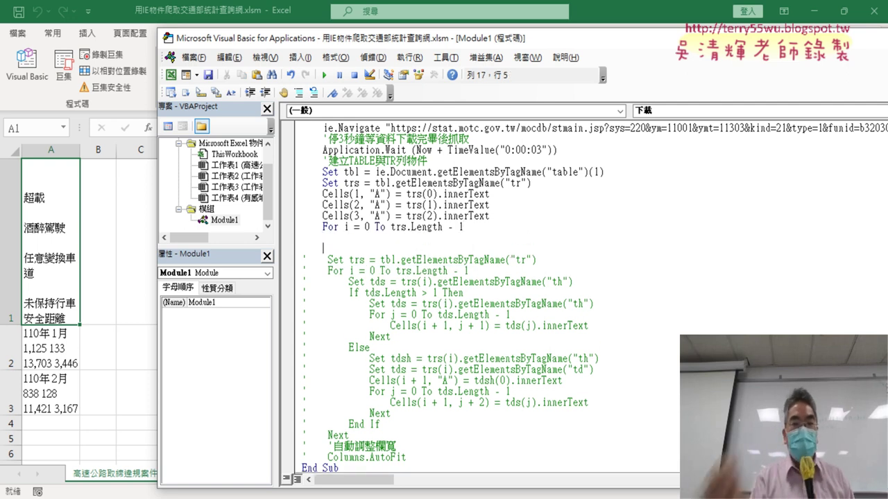
double_click(429, 194)
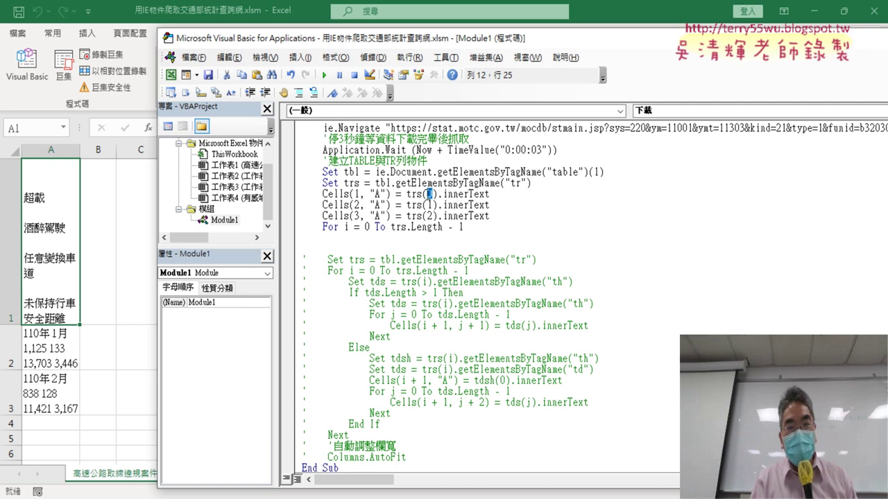
click(345, 249)
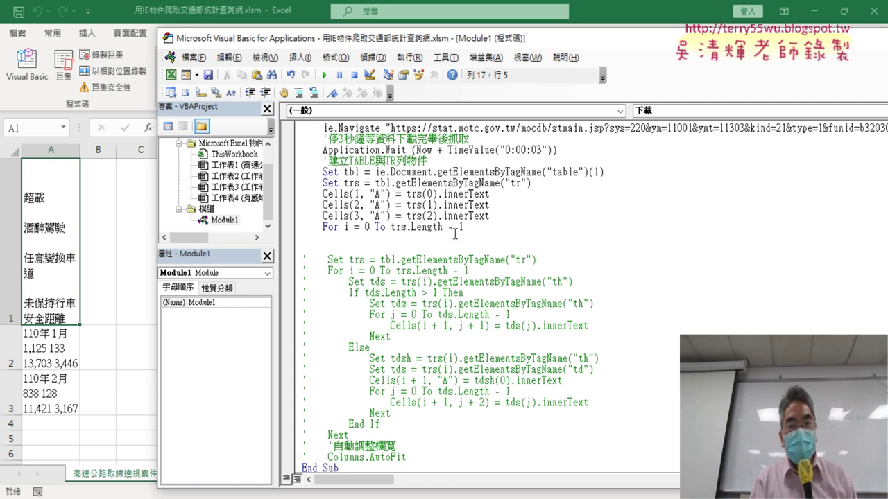
drag(391, 228, 444, 227)
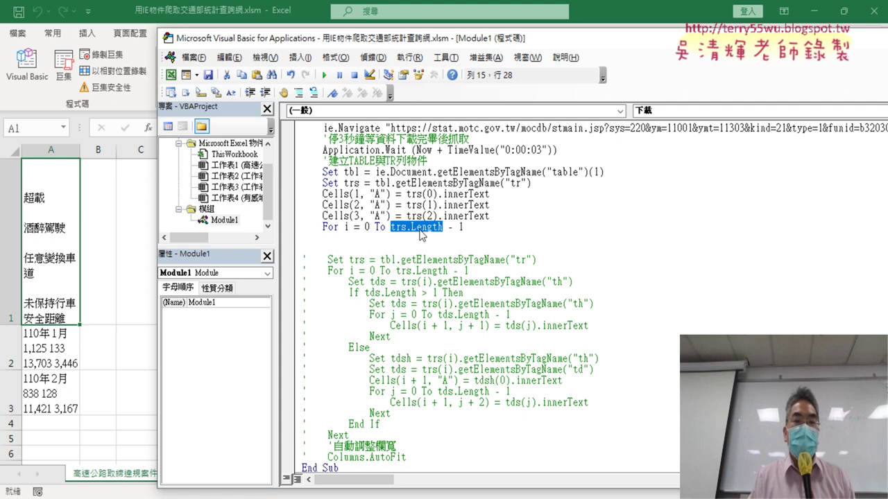
drag(462, 227, 449, 229)
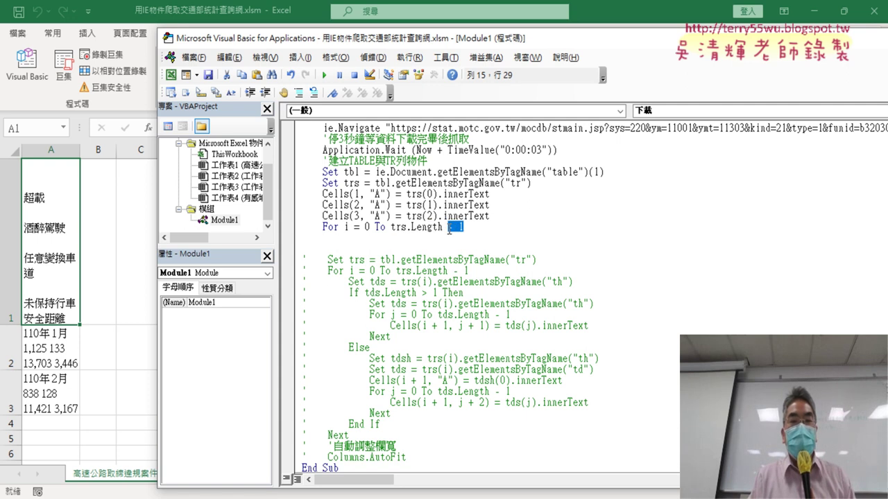
drag(371, 226, 364, 226)
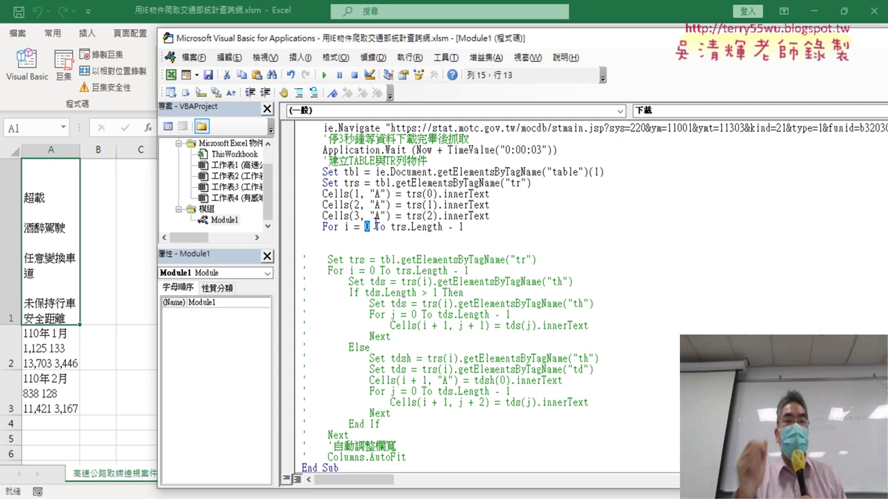
Close the loop with Next on the line below the For line
click(340, 247)
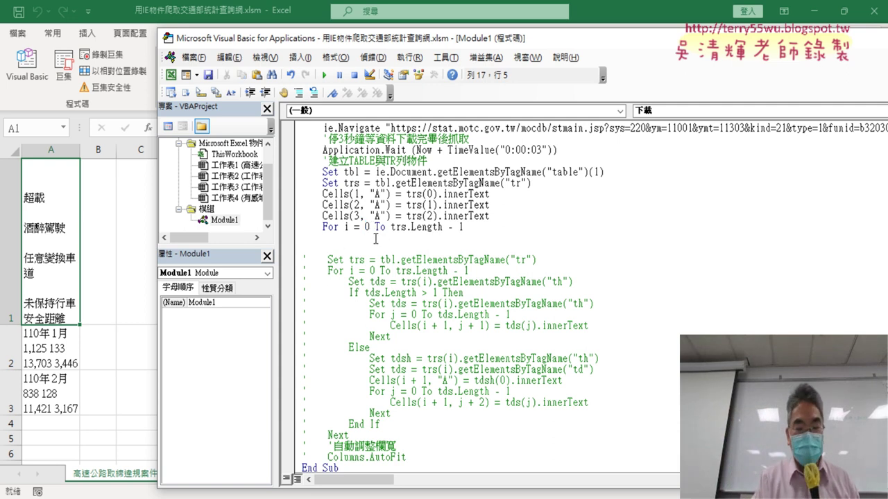
text(next)
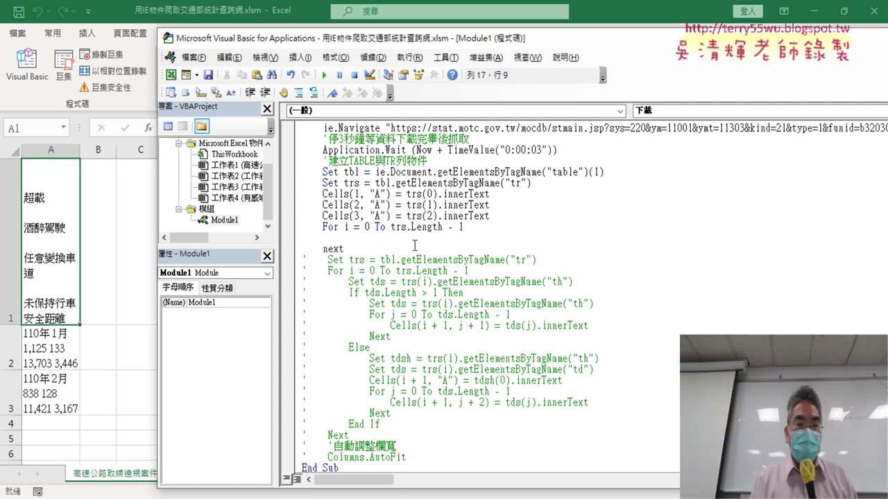
click(521, 236)
drag(514, 216, 276, 205)
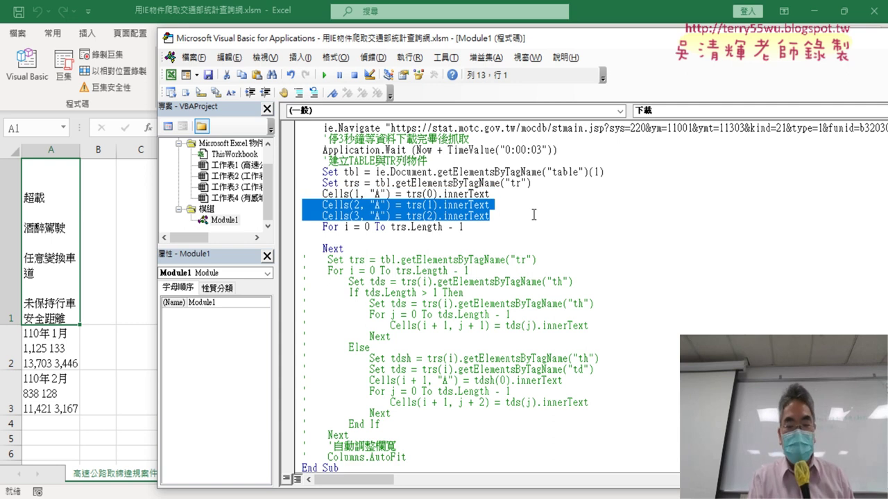
Indent the loop's Cells line and change it to Cells(i + 1, "A") = trs(i).innerText
click(506, 204)
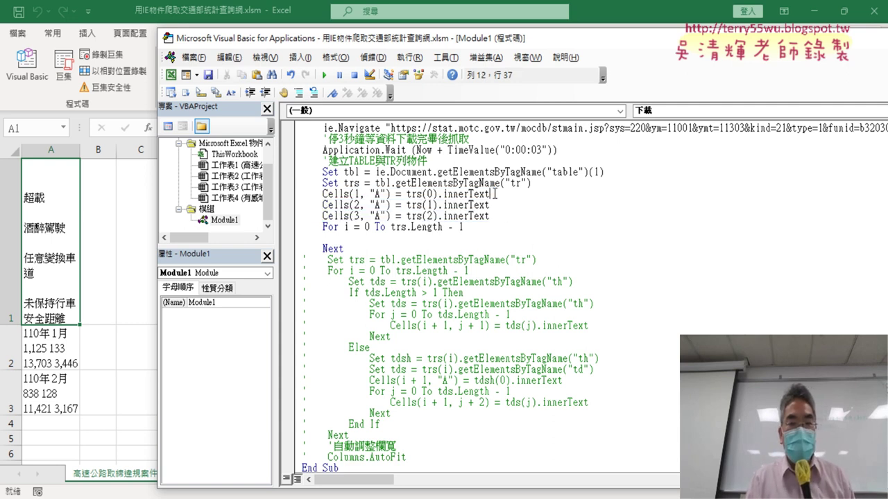
mouse_move(493, 195)
mouse_down()
mouse_move(329, 195)
mouse_move(337, 238)
mouse_up()
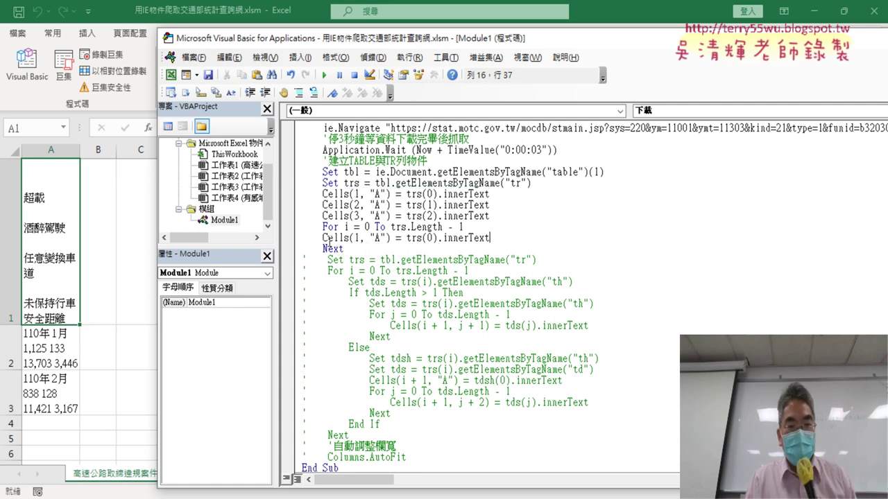
key(Tab)
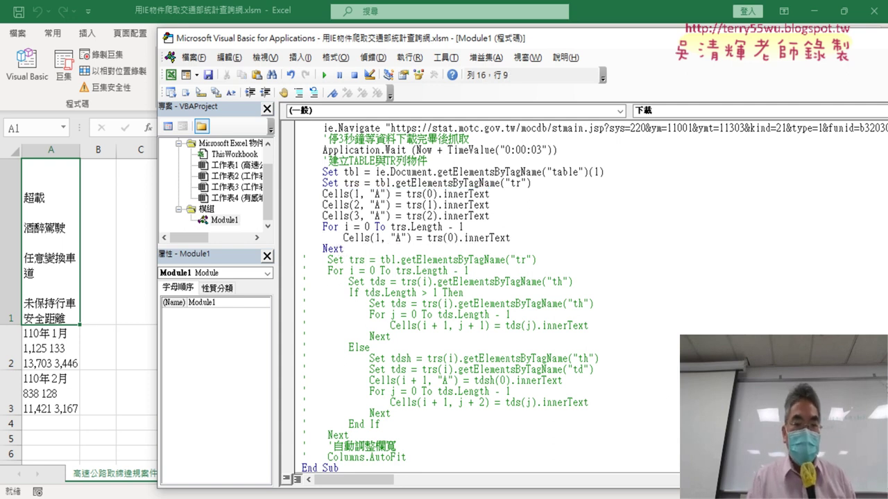
double_click(378, 238)
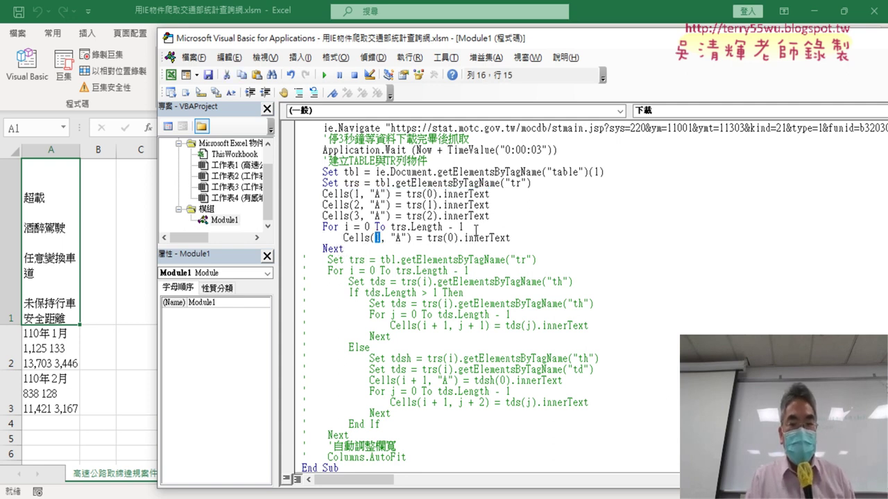
double_click(450, 238)
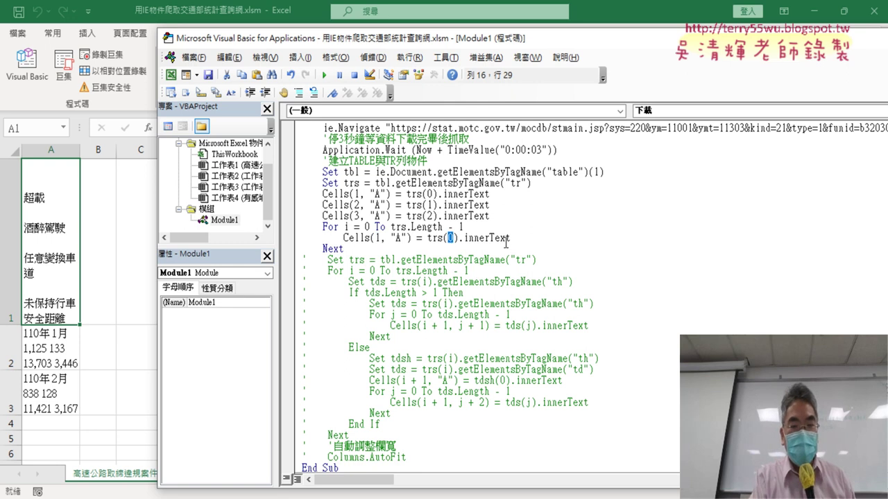
text(i)
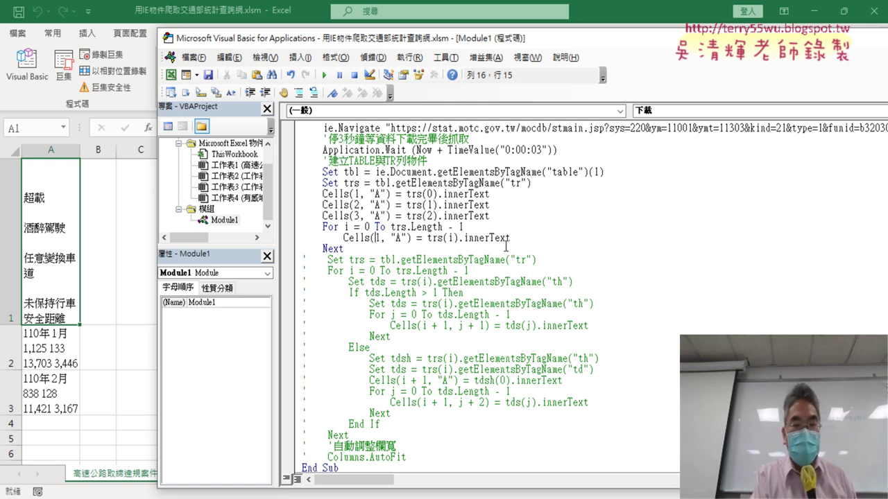
text(i)
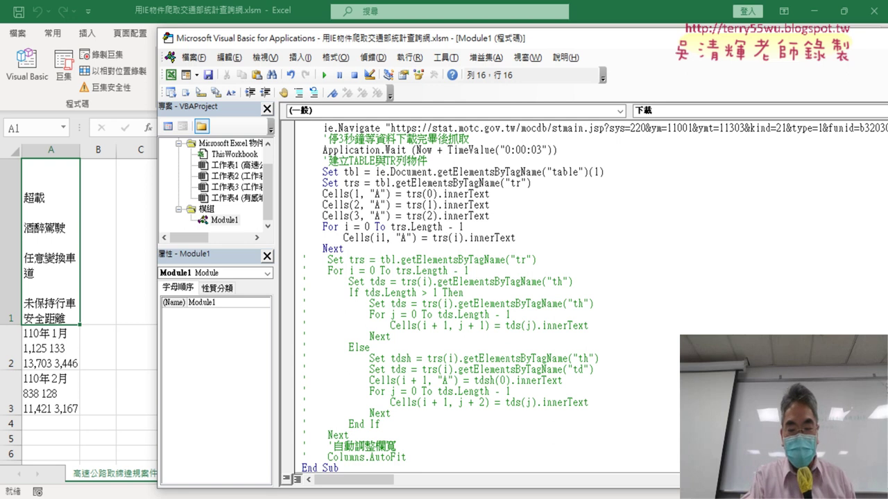
text(+)
click(665, 272)
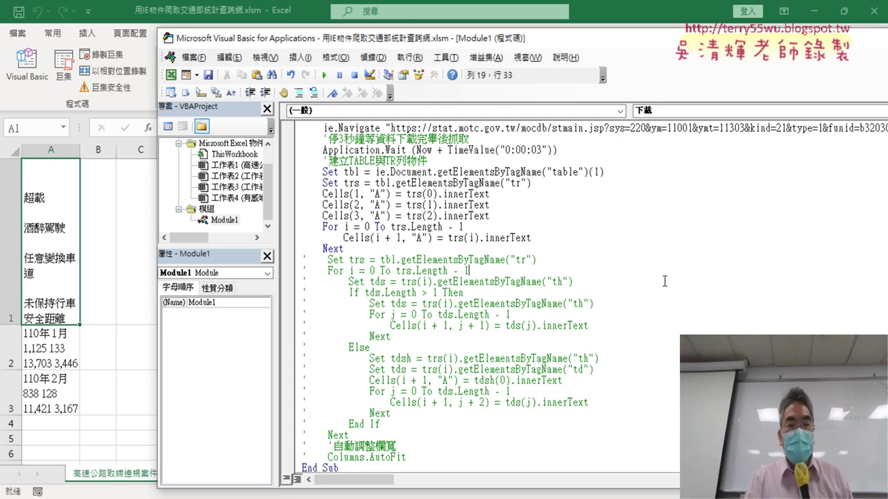
Review the + 1 row offset and the loop counter i, then select the For…Next block
drag(403, 238, 386, 239)
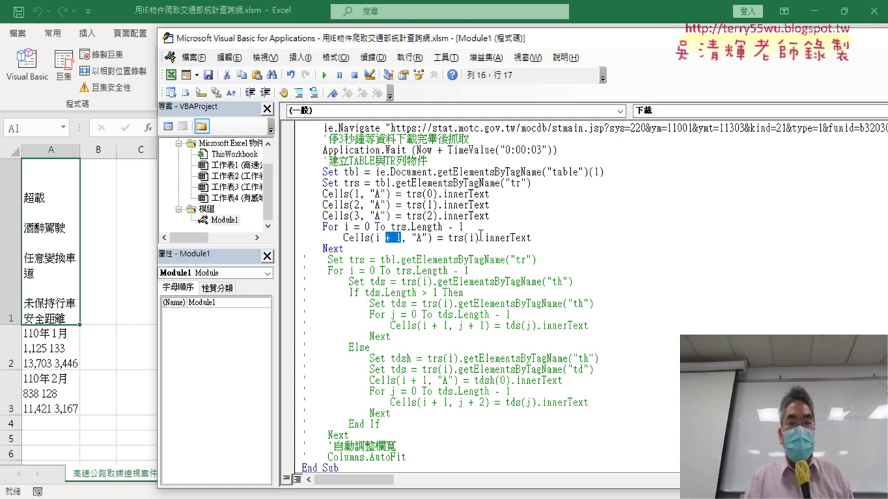
double_click(472, 238)
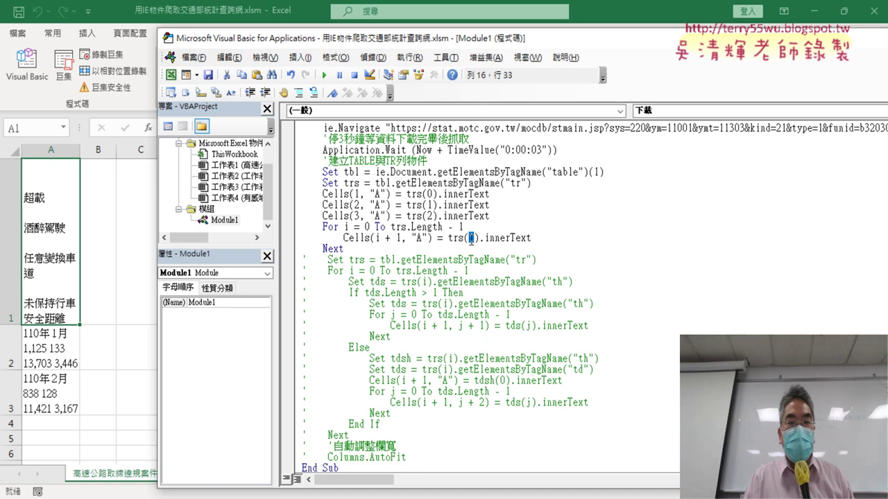
double_click(378, 238)
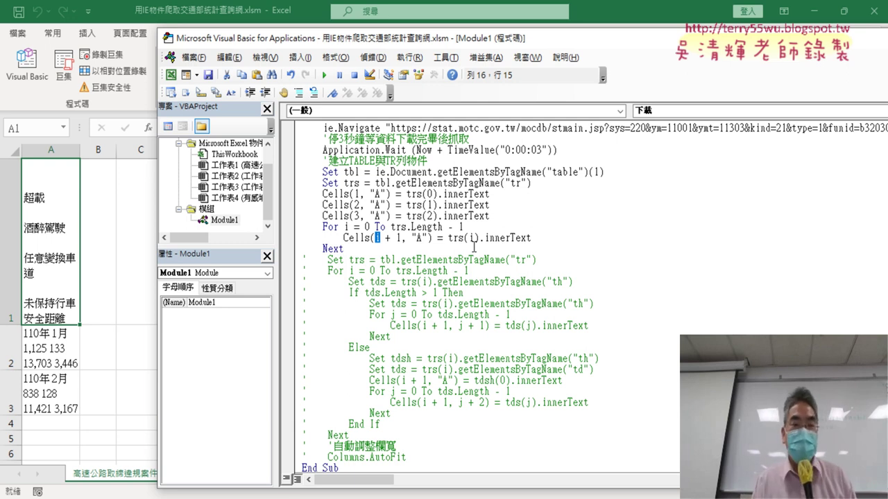
drag(343, 248, 303, 229)
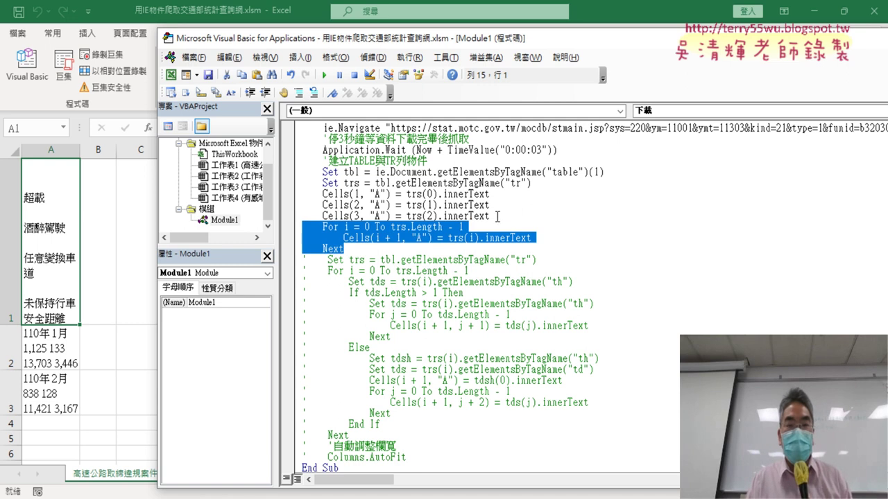
Comment out the three fixed Cells(1–3, "A") lines and run the macro
drag(497, 216, 303, 195)
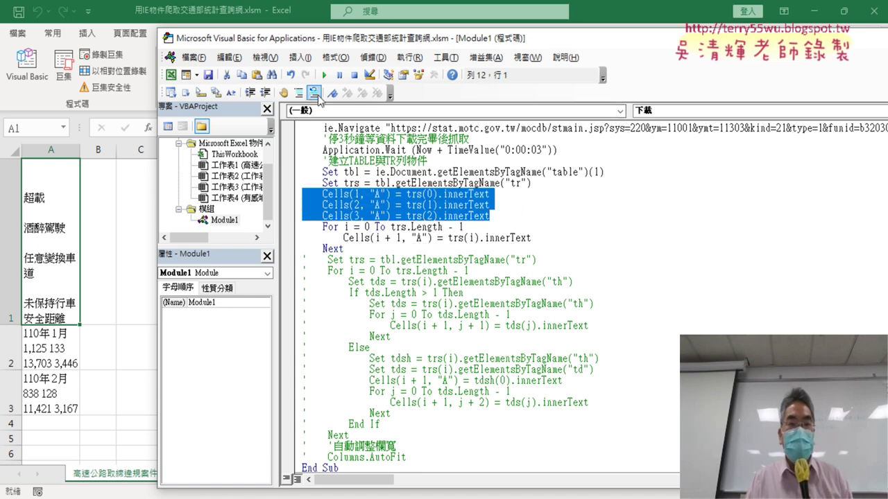
click(314, 93)
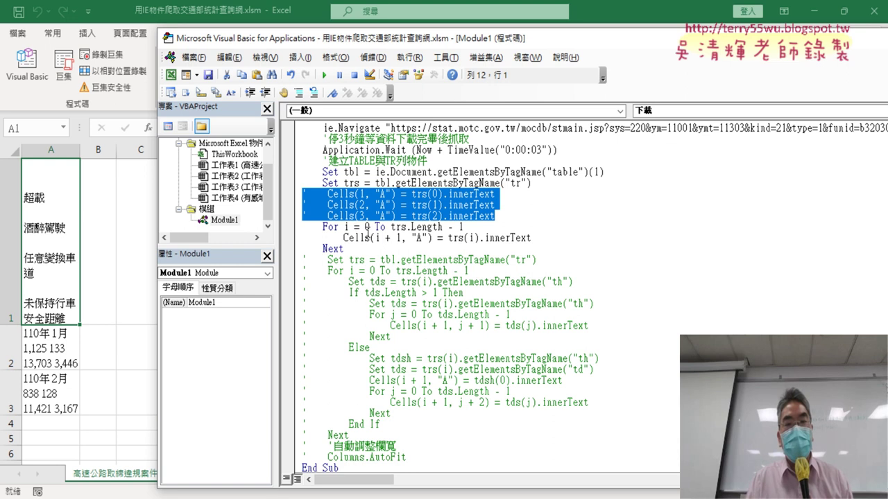
click(433, 227)
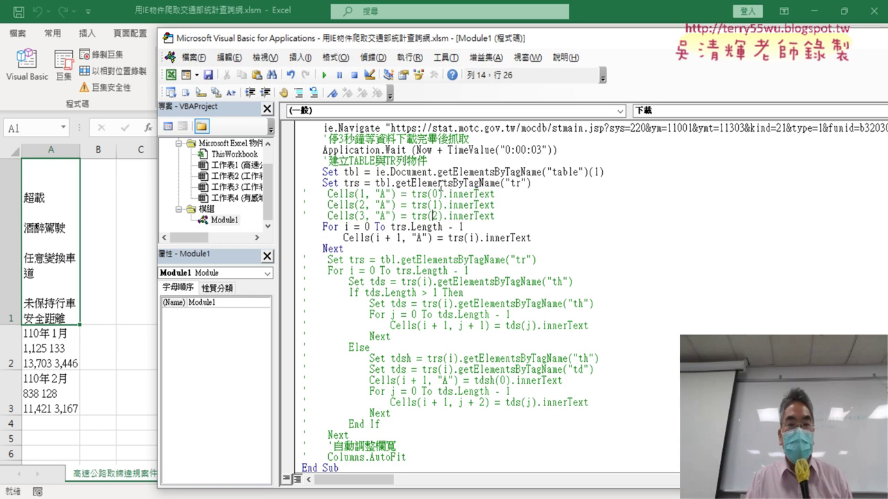
click(566, 173)
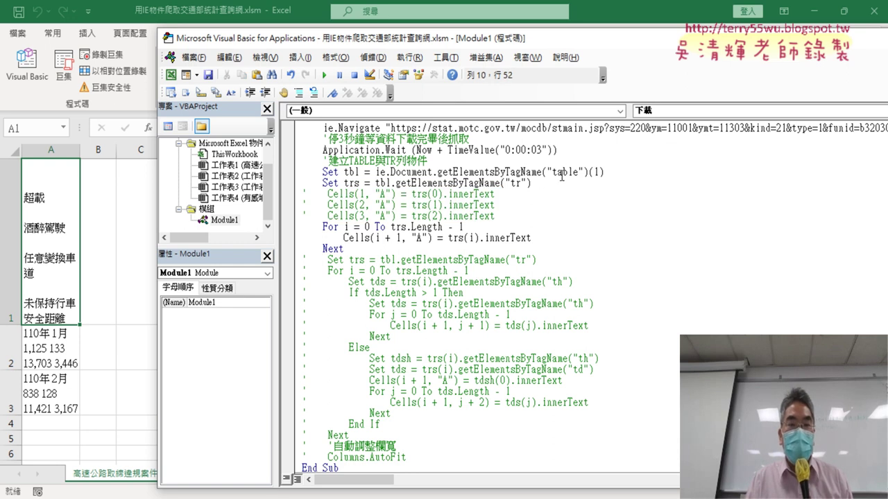
drag(531, 183, 375, 183)
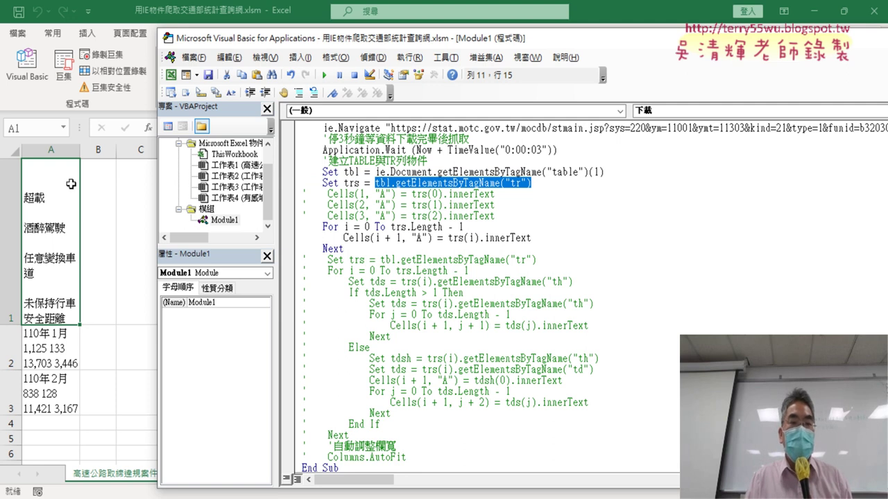
click(324, 75)
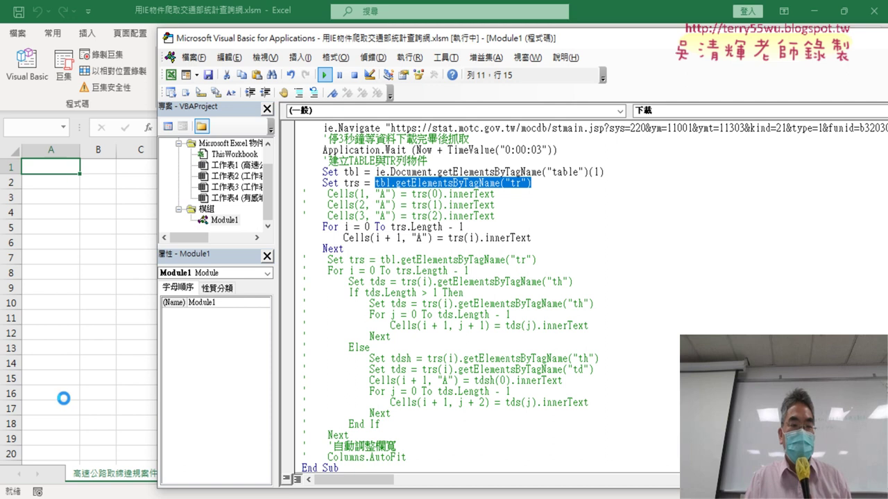
Widen column A and check that the last scraped row is 113年3月 in A40
click(86, 150)
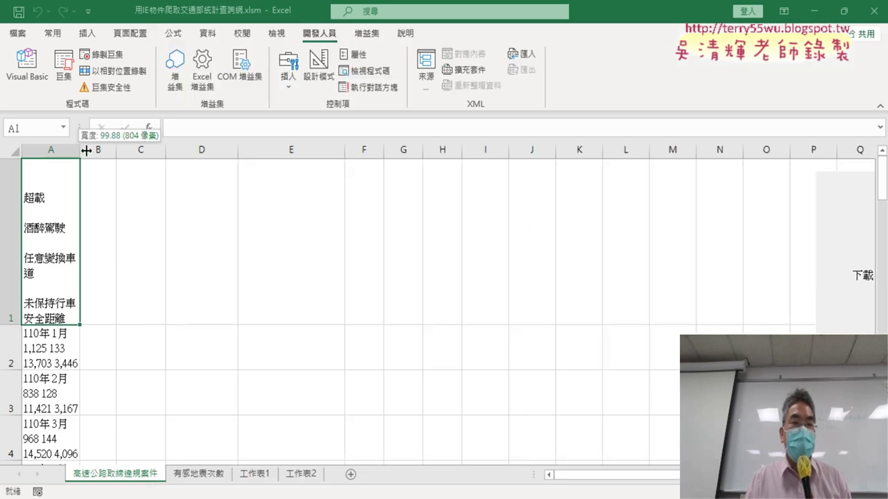
drag(238, 161, 240, 162)
scroll(317, 271, down, 2)
scroll(317, 272, down, 2)
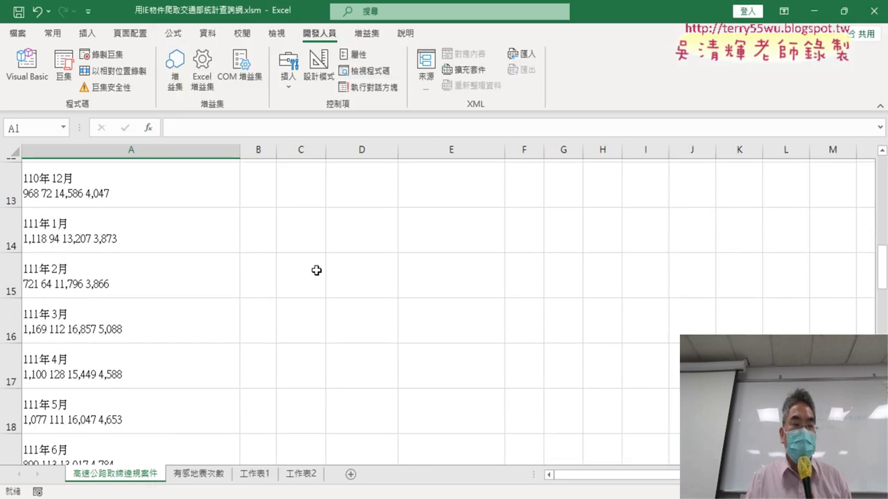
scroll(301, 270, down, 1)
scroll(301, 270, down, 1)
scroll(301, 270, down, 1)
scroll(300, 269, down, 1)
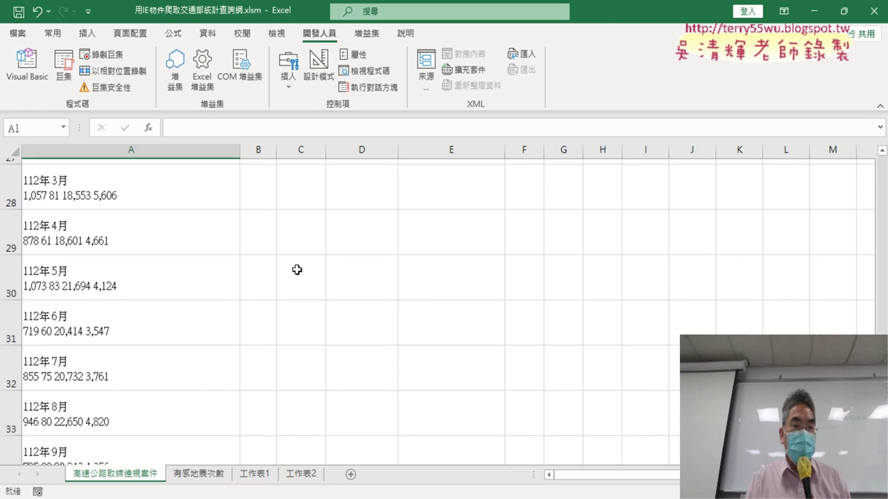
scroll(296, 270, down, 2)
scroll(277, 273, down, 1)
scroll(257, 275, down, 4)
scroll(258, 275, up, 2)
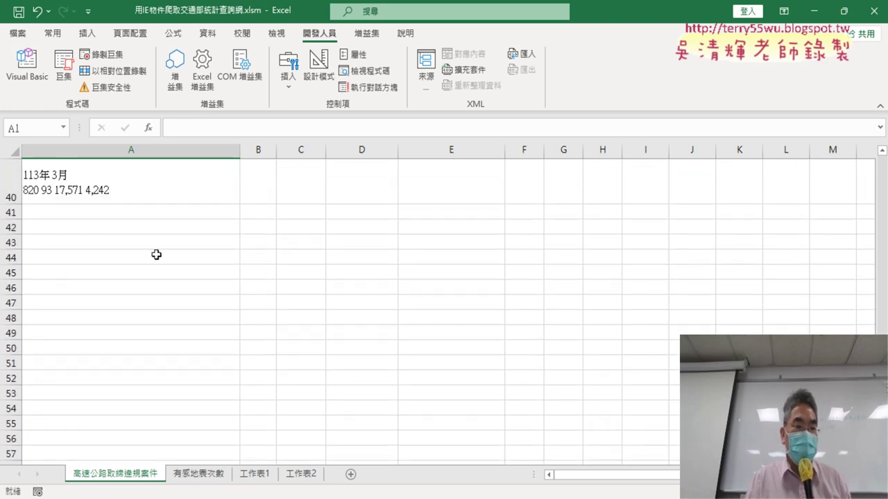
click(85, 186)
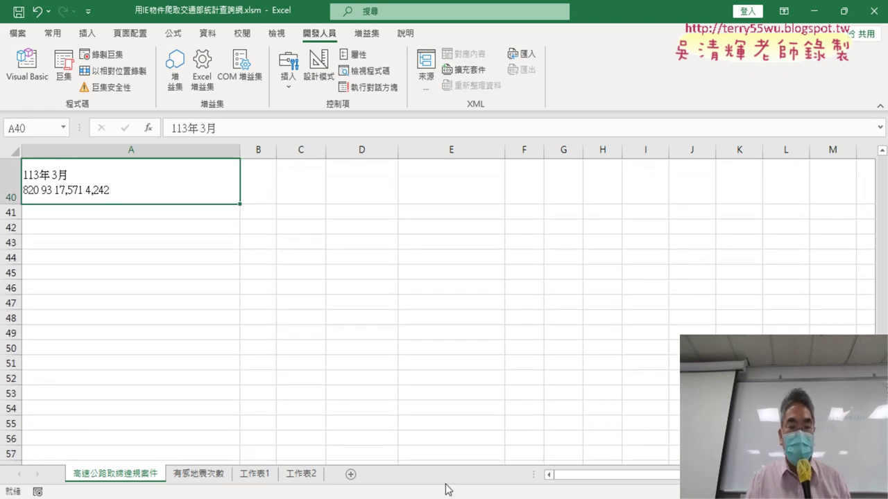
Compare against the web statistics table, then return to the top of the worksheet
click(160, 401)
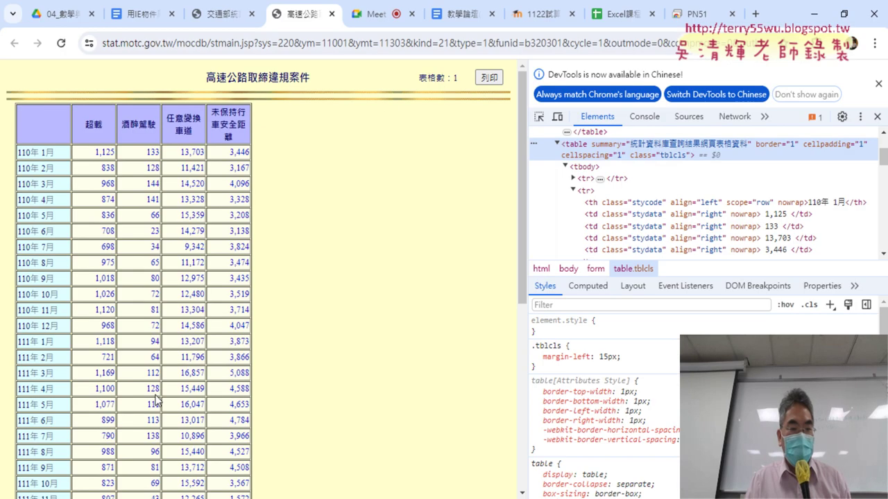
scroll(125, 388, down, 3)
scroll(121, 388, down, 2)
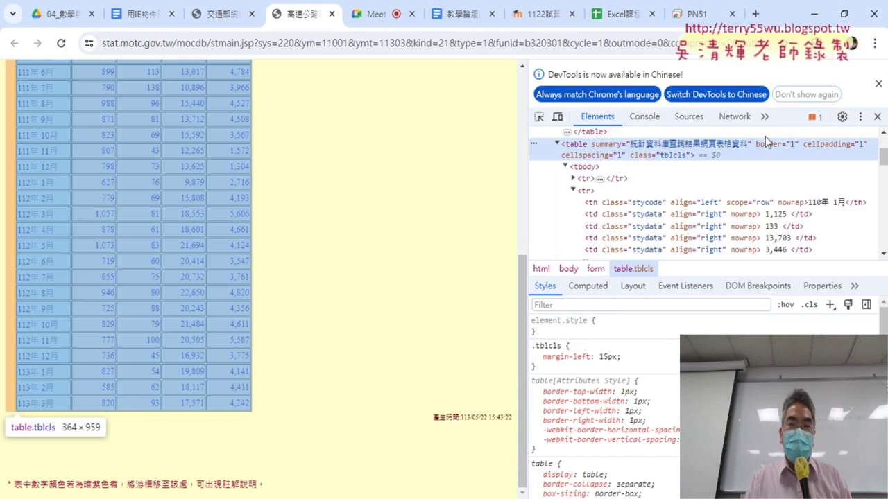
click(813, 14)
scroll(267, 250, up, 2)
scroll(263, 262, up, 8)
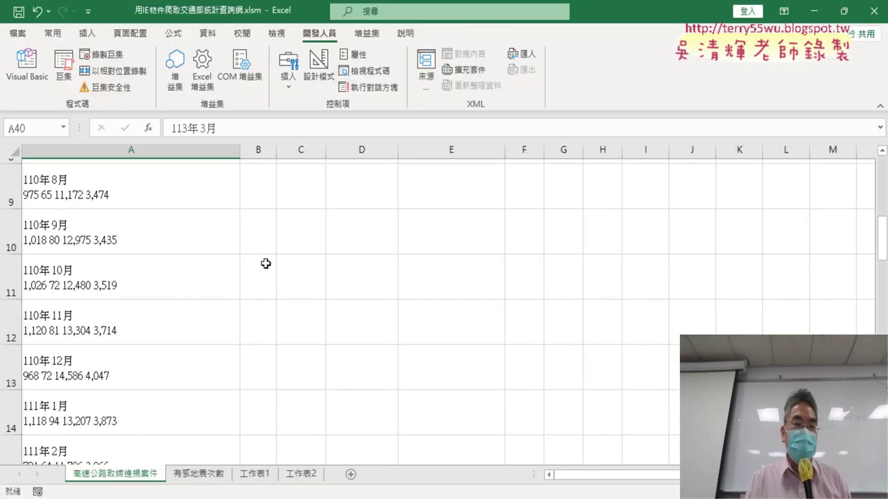
scroll(264, 262, up, 3)
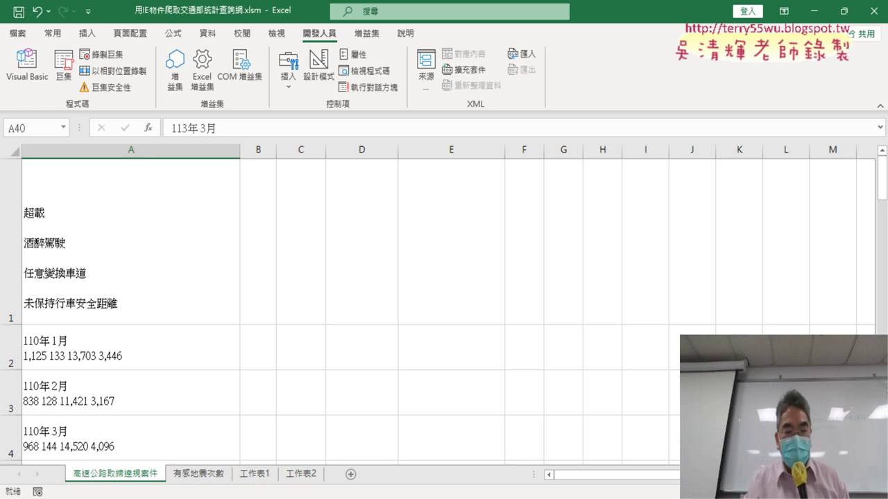
Look over the Sub 下載() reference code in Google Docs, then return to the VBA Module1 code
click(254, 472)
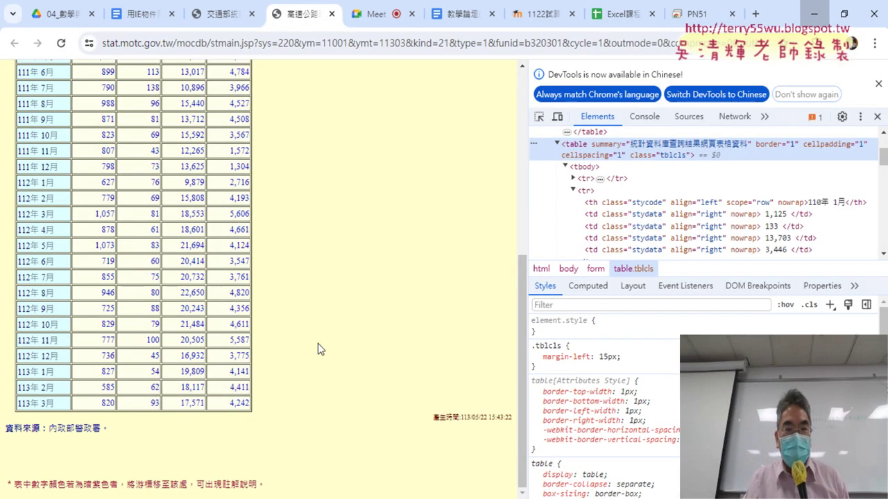
click(147, 15)
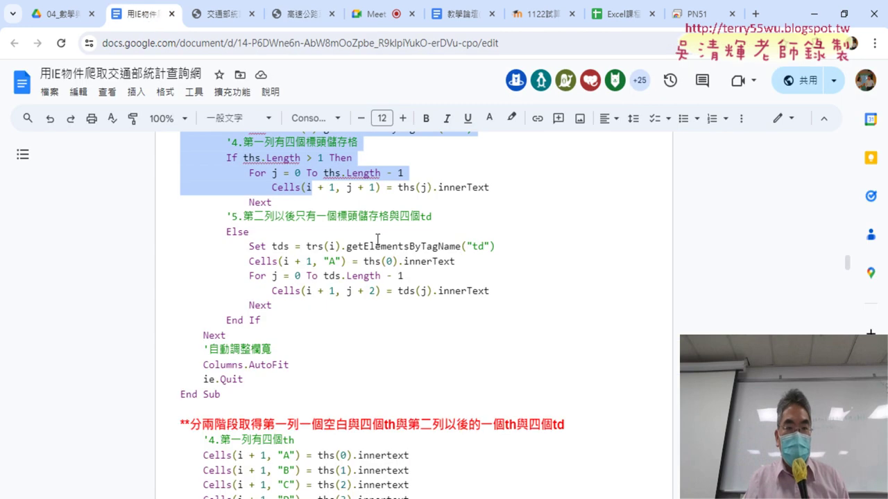
scroll(382, 241, up, 3)
scroll(382, 242, up, 2)
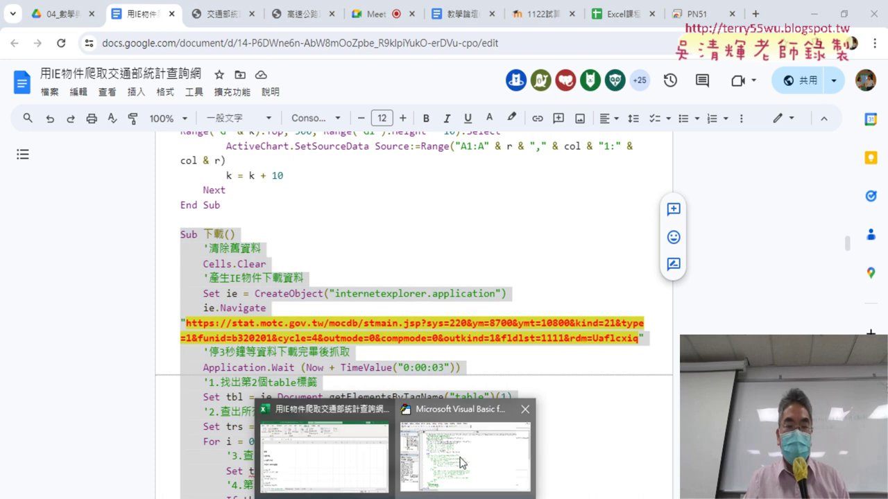
click(459, 464)
scroll(544, 247, up, 1)
click(580, 206)
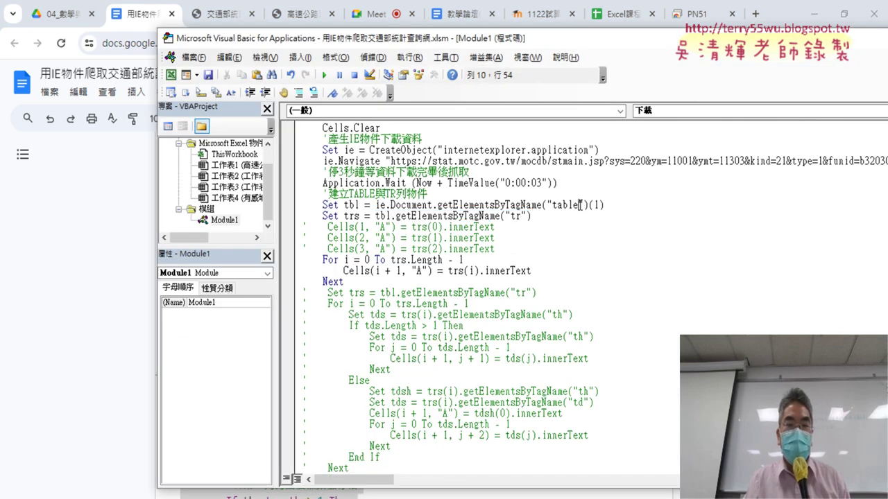